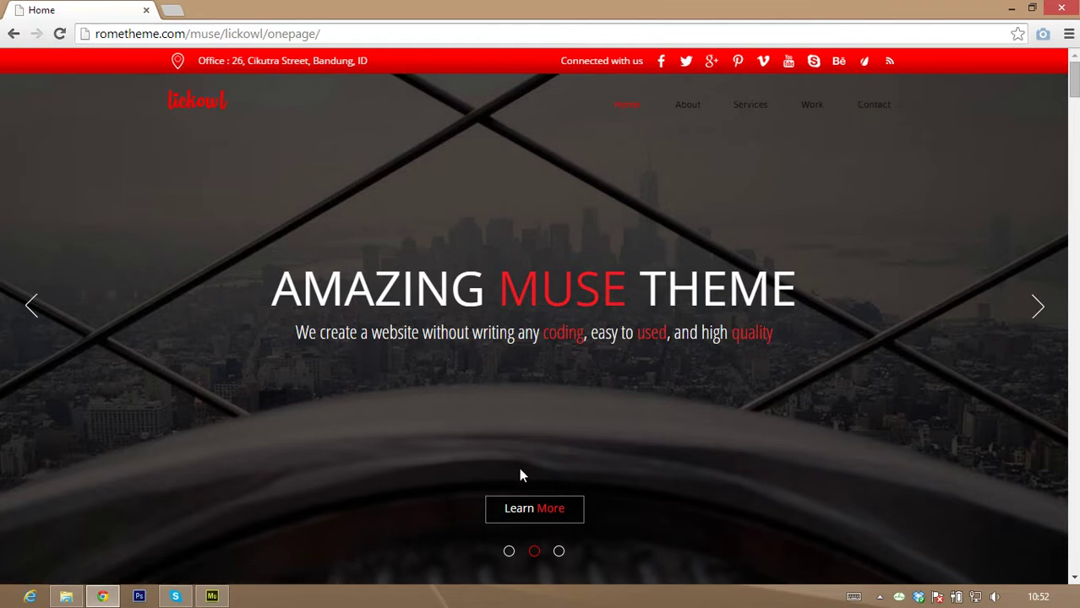
# - Advance the Lickowl demo's hero slider two slides, then scroll down to Featured Works
pyautogui.click(1035, 311)
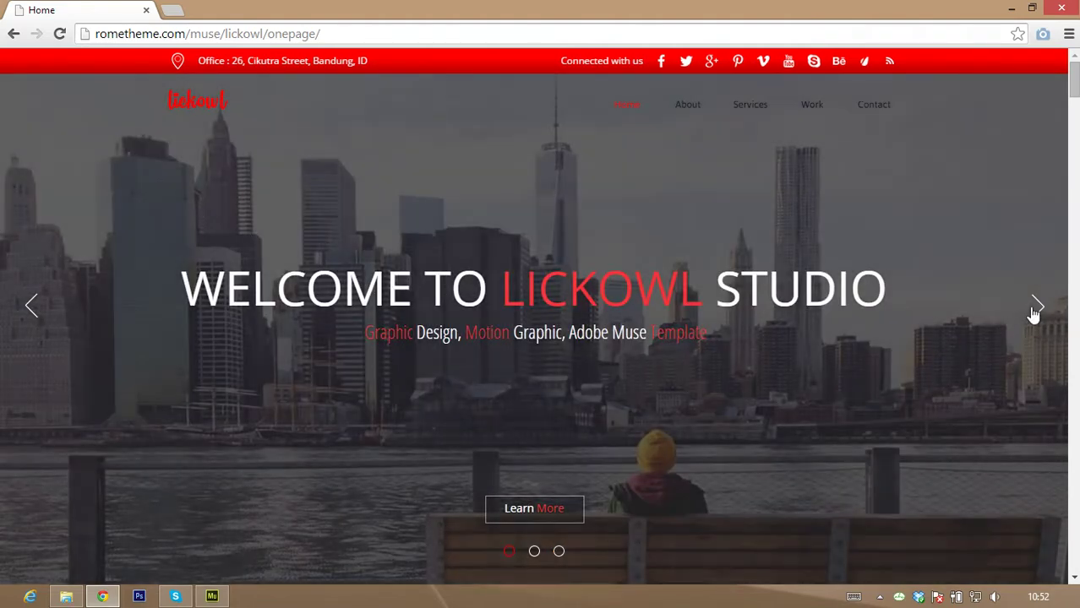
pyautogui.click(1036, 309)
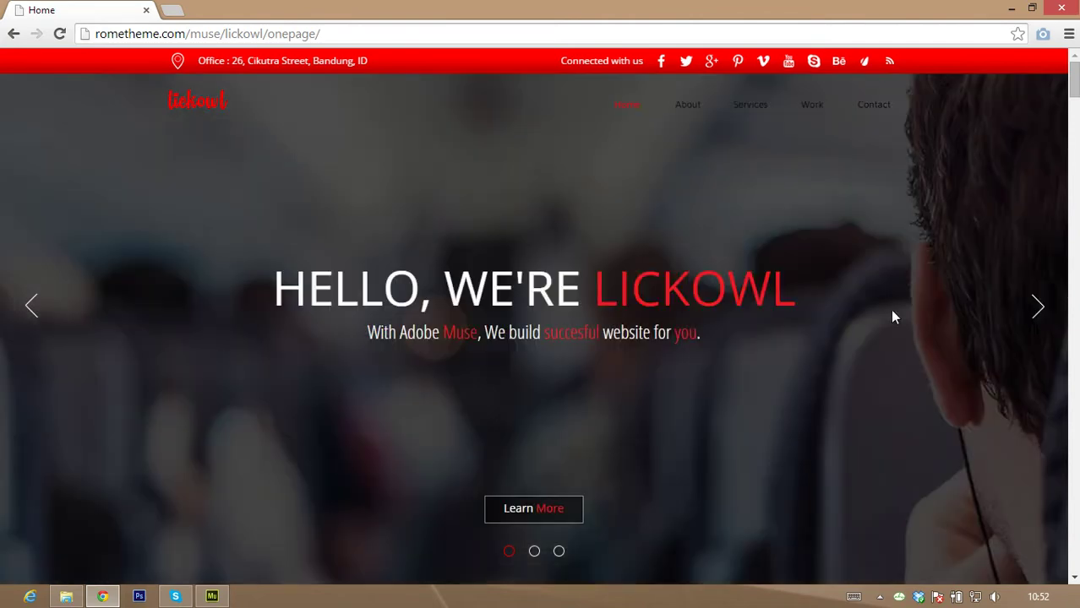
pyautogui.scroll(-5, 752, 216)
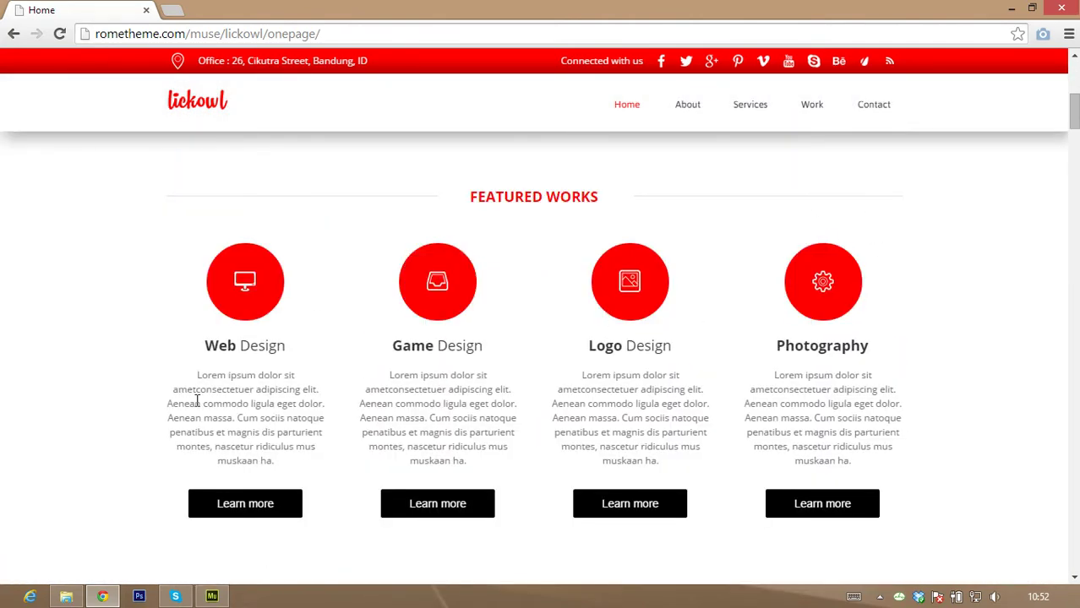
# - Scroll the Lickowl demo down through its sections to the Look Our Work Now portfolio
pyautogui.scroll(-6, 933, 369)
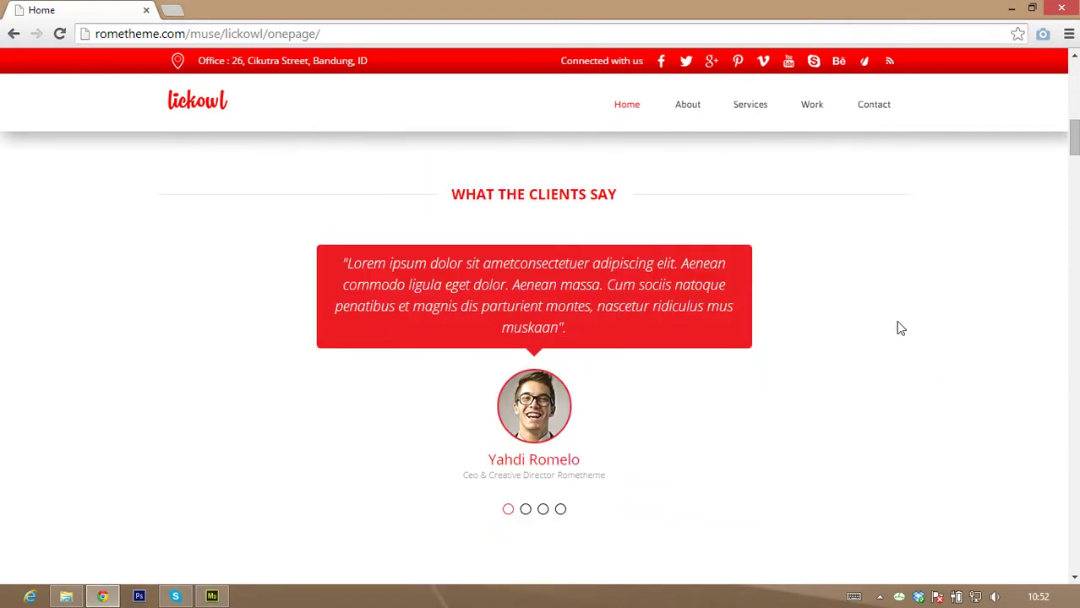
pyautogui.scroll(-2, 902, 324)
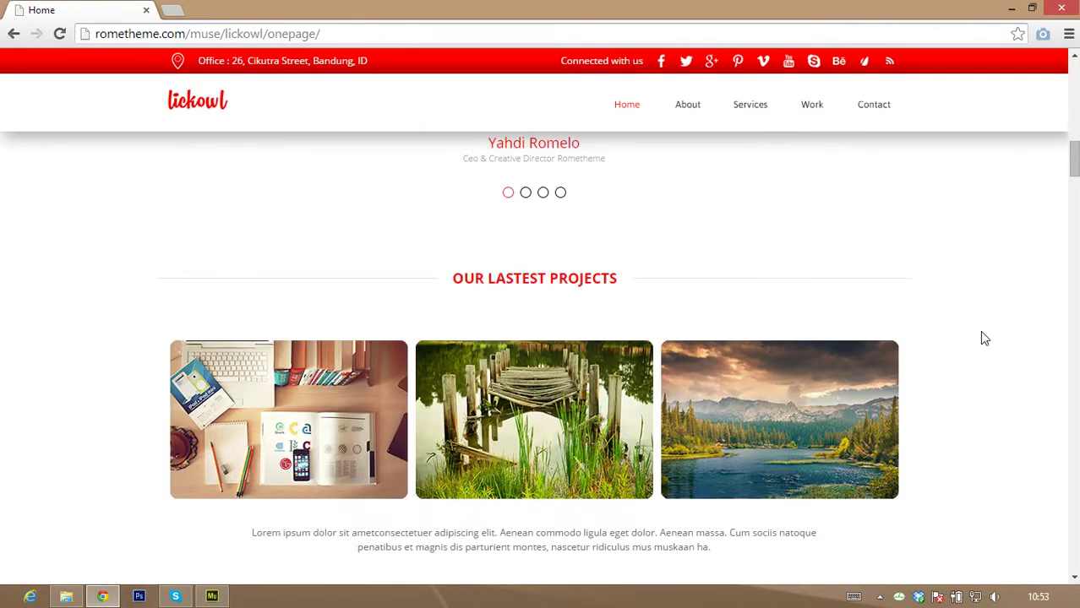
pyautogui.scroll(-3, 981, 337)
pyautogui.scroll(-1, 980, 353)
pyautogui.scroll(-2, 981, 352)
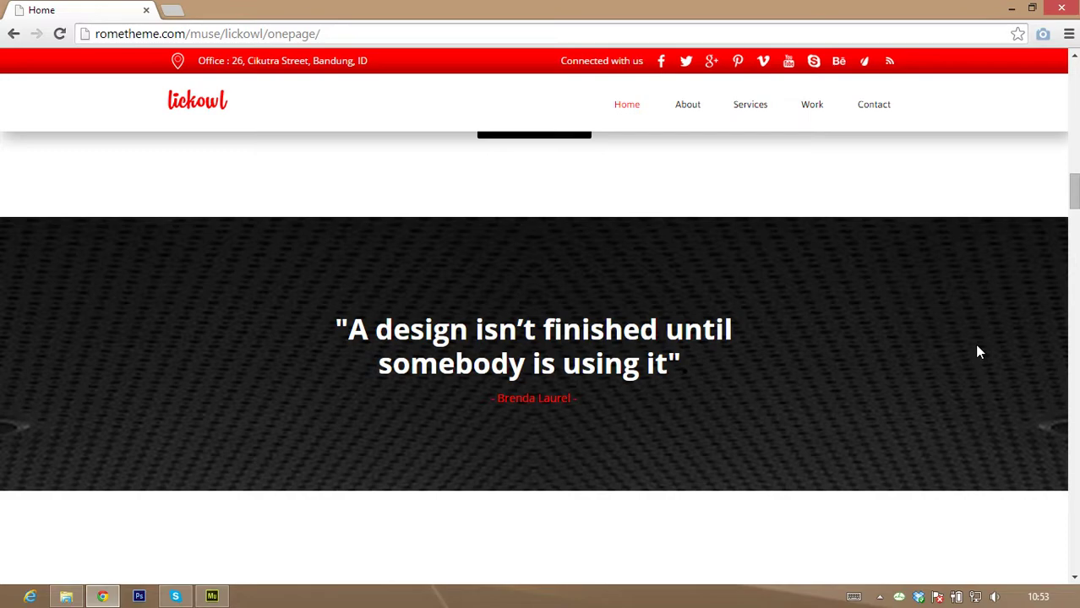
pyautogui.scroll(-4, 980, 352)
pyautogui.scroll(-1, 980, 353)
pyautogui.scroll(-4, 980, 352)
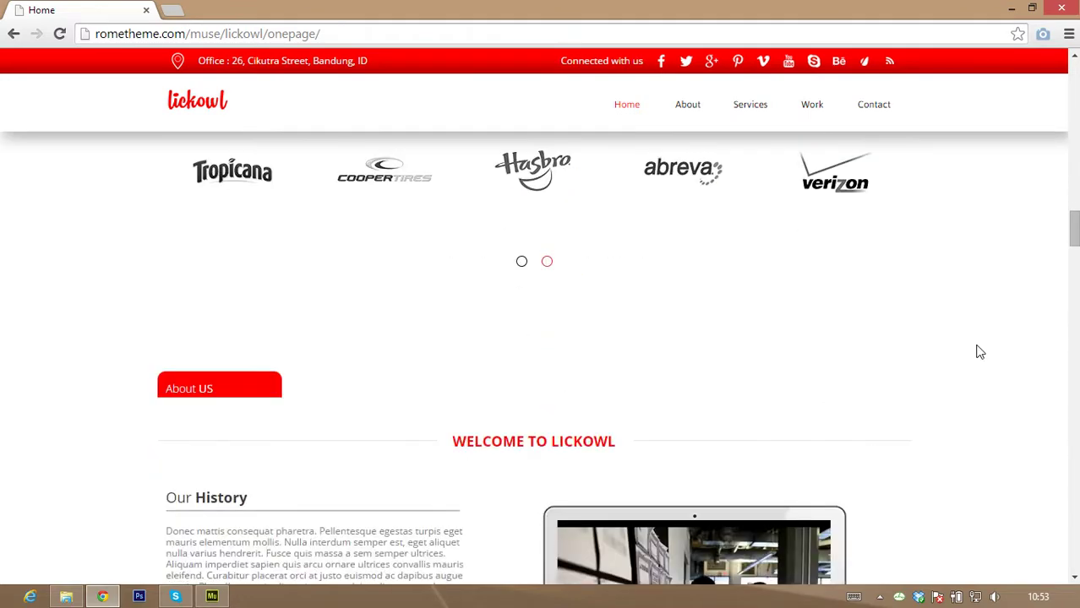
pyautogui.scroll(-1, 980, 352)
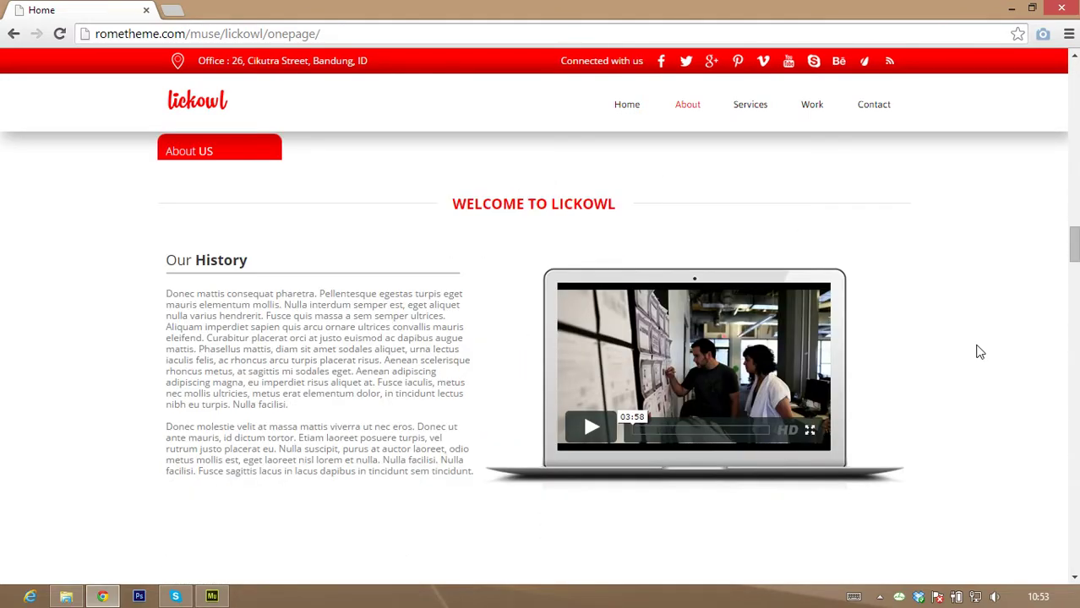
pyautogui.scroll(-4, 980, 352)
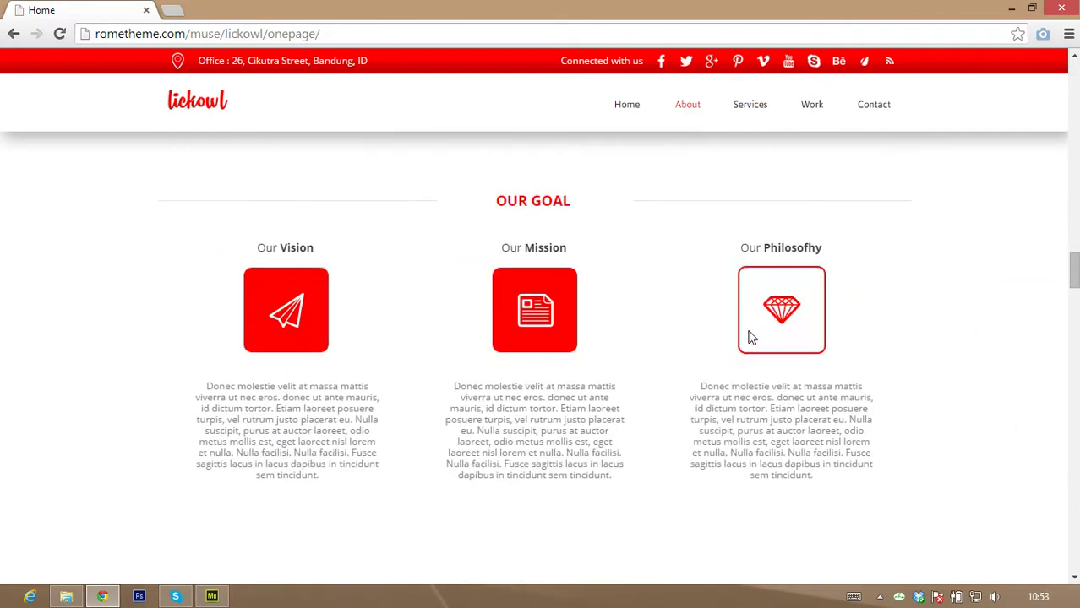
pyautogui.scroll(-2, 927, 310)
pyautogui.scroll(-4, 927, 309)
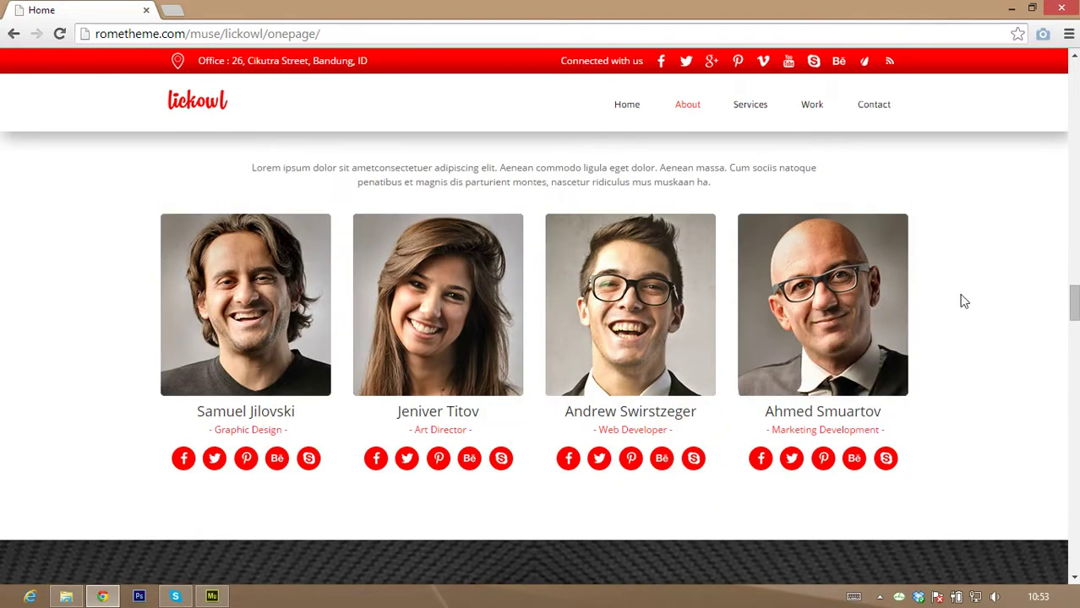
pyautogui.scroll(-2, 965, 299)
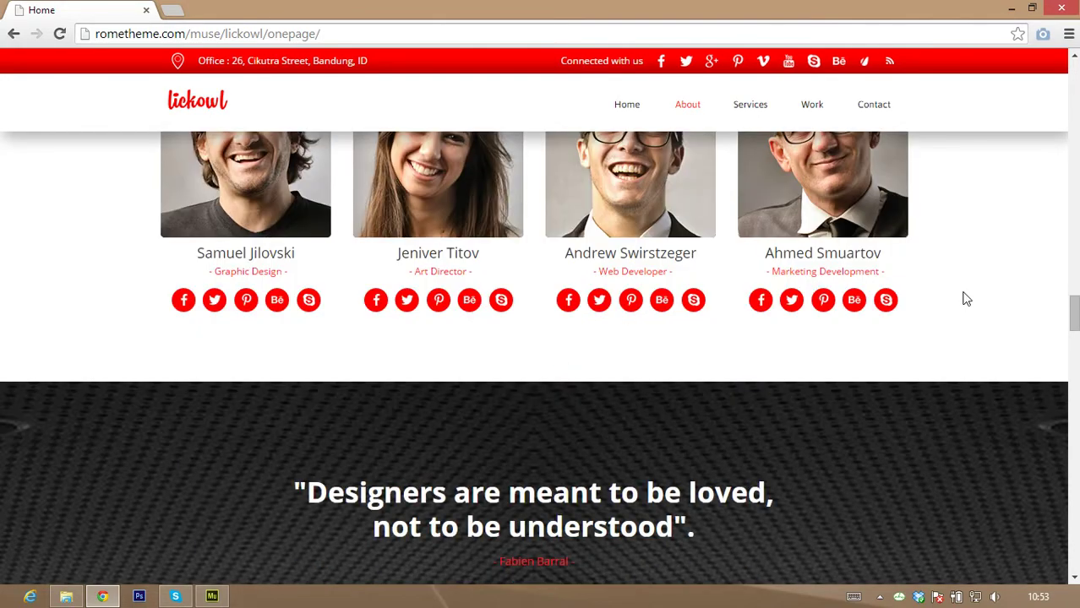
pyautogui.scroll(-2, 929, 302)
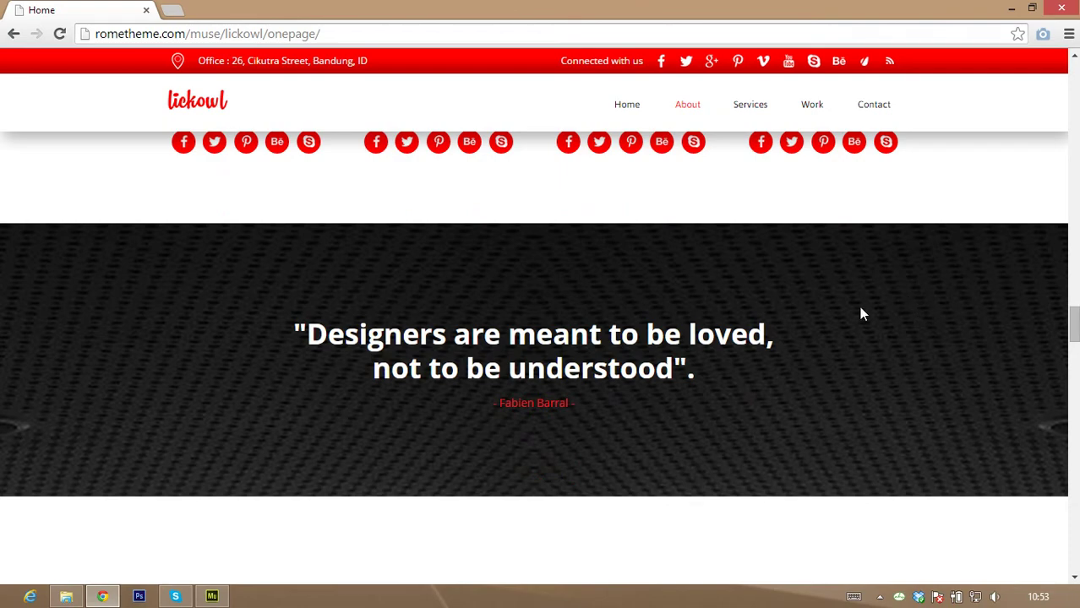
pyautogui.scroll(-5, 859, 306)
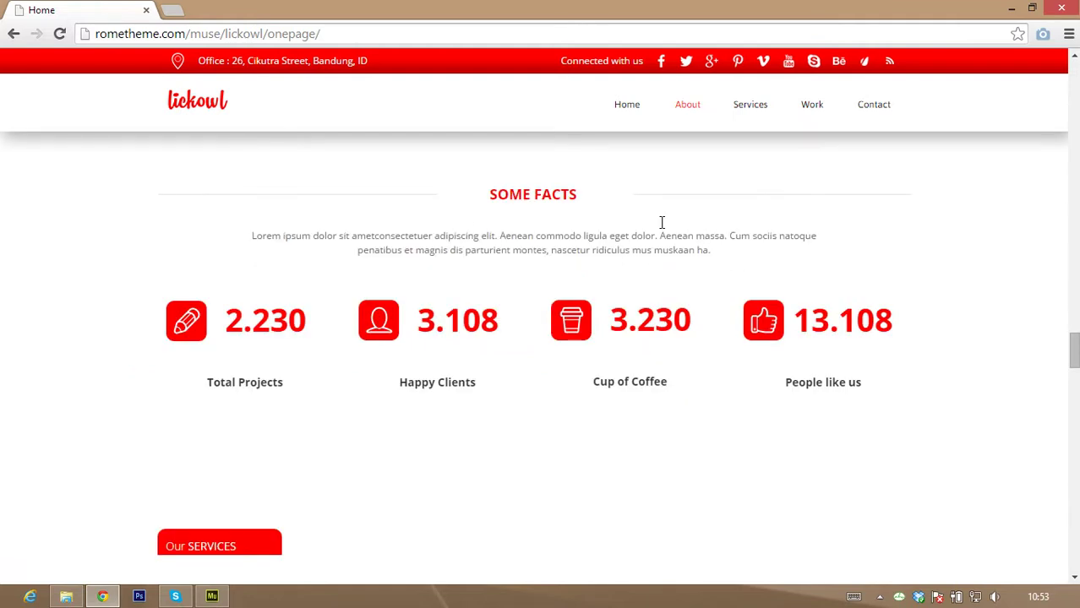
pyautogui.scroll(-1, 533, 239)
pyautogui.scroll(-5, 932, 245)
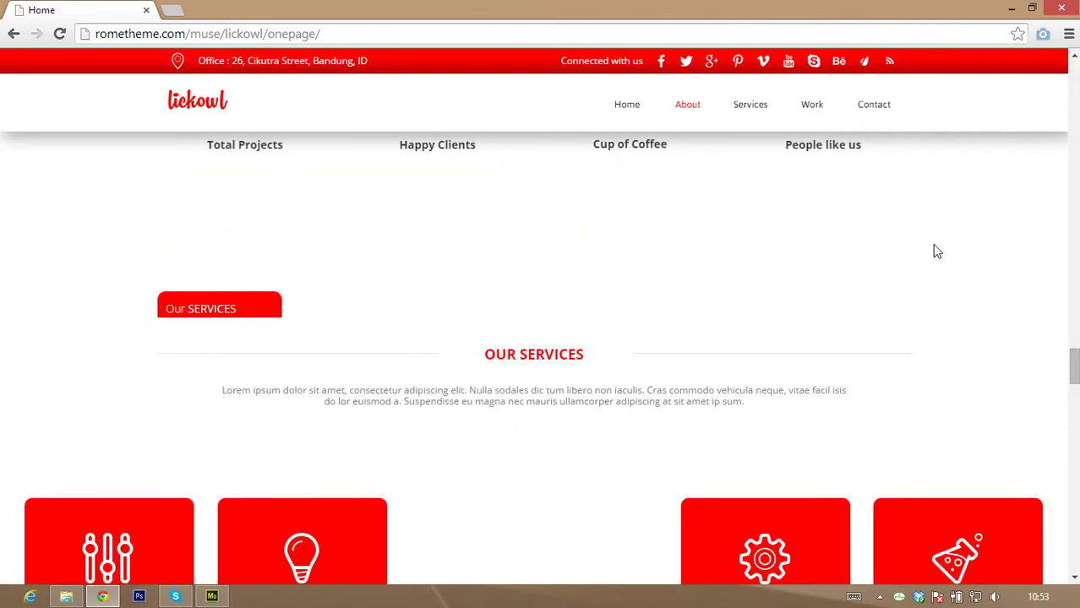
pyautogui.scroll(-7, 911, 244)
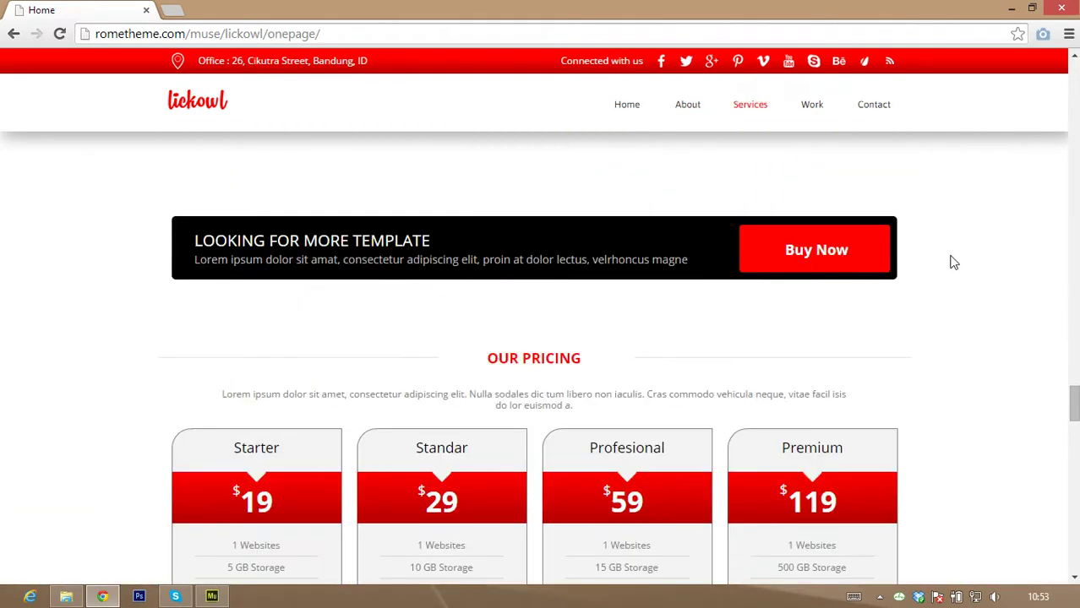
pyautogui.scroll(-4, 911, 249)
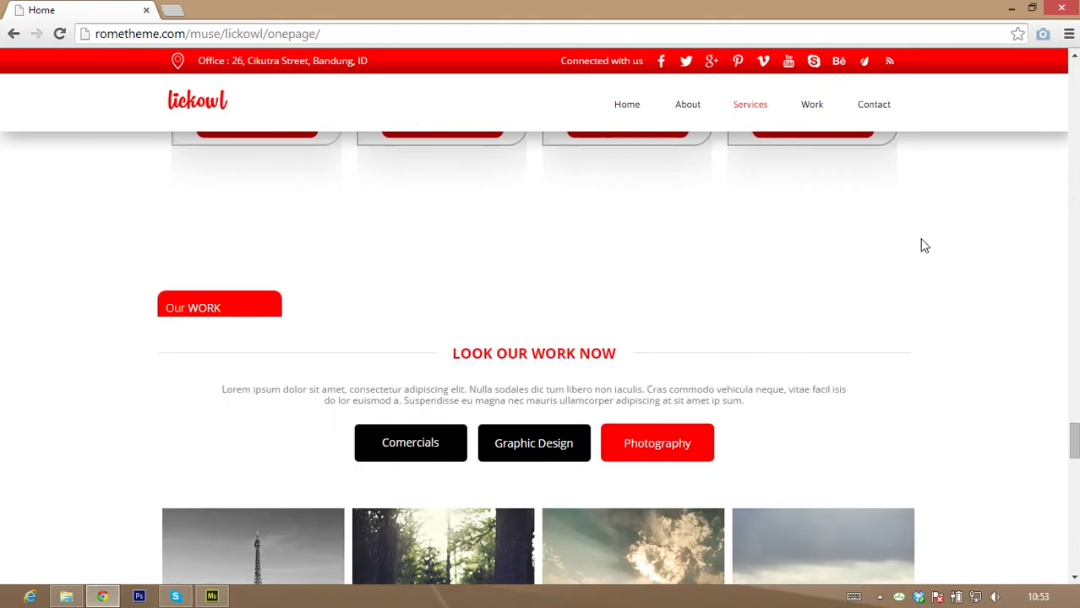
pyautogui.scroll(-1, 887, 241)
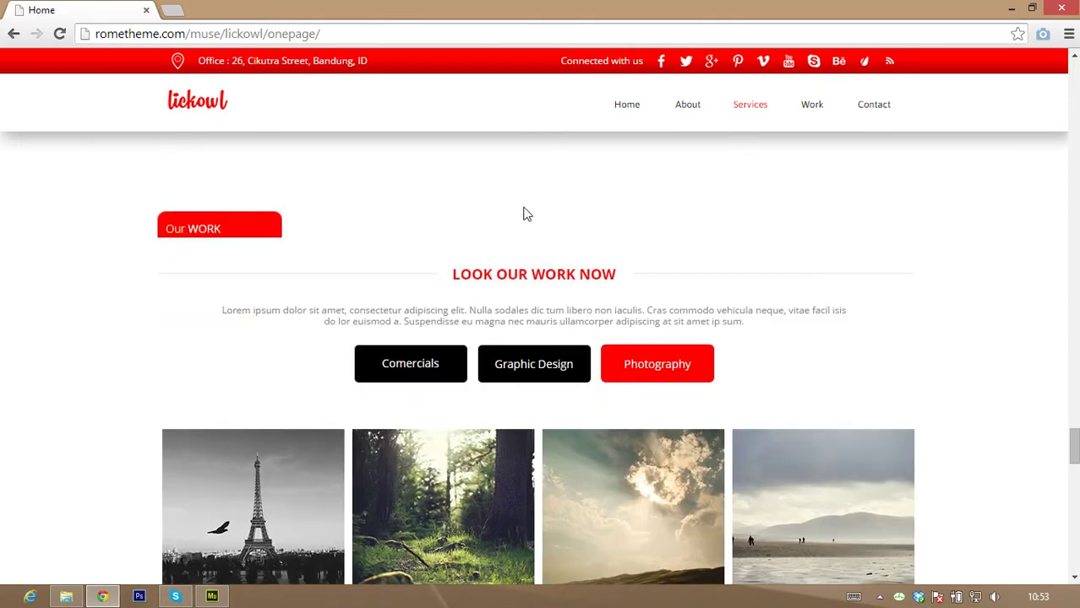
pyautogui.scroll(-1, 580, 199)
pyautogui.scroll(-1, 426, 270)
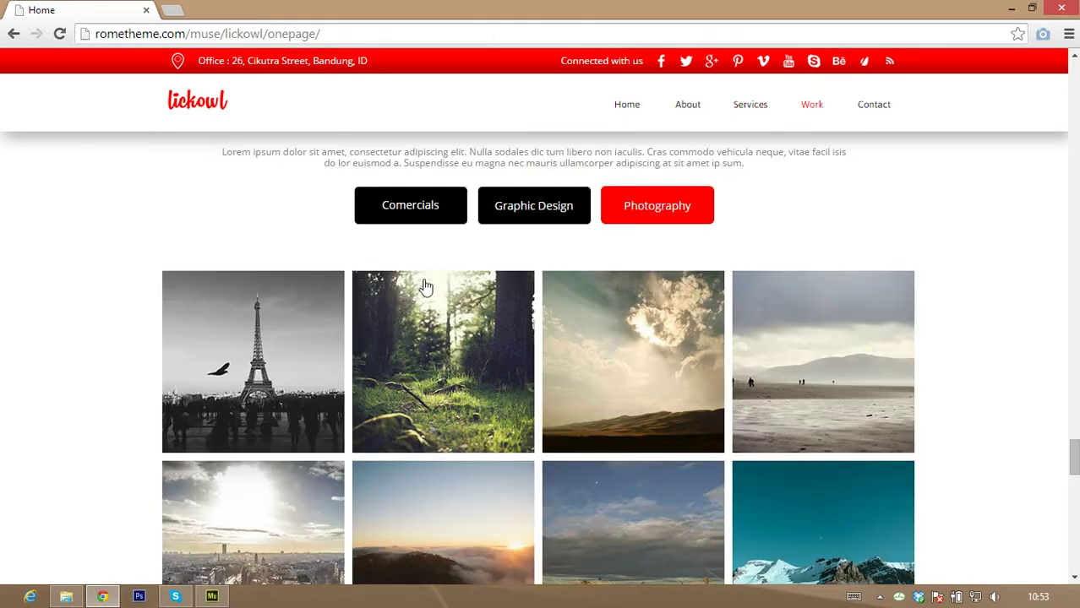
pyautogui.scroll(1, 526, 226)
# - Filter the portfolio to Comercials and browse its projects
pyautogui.click(450, 296)
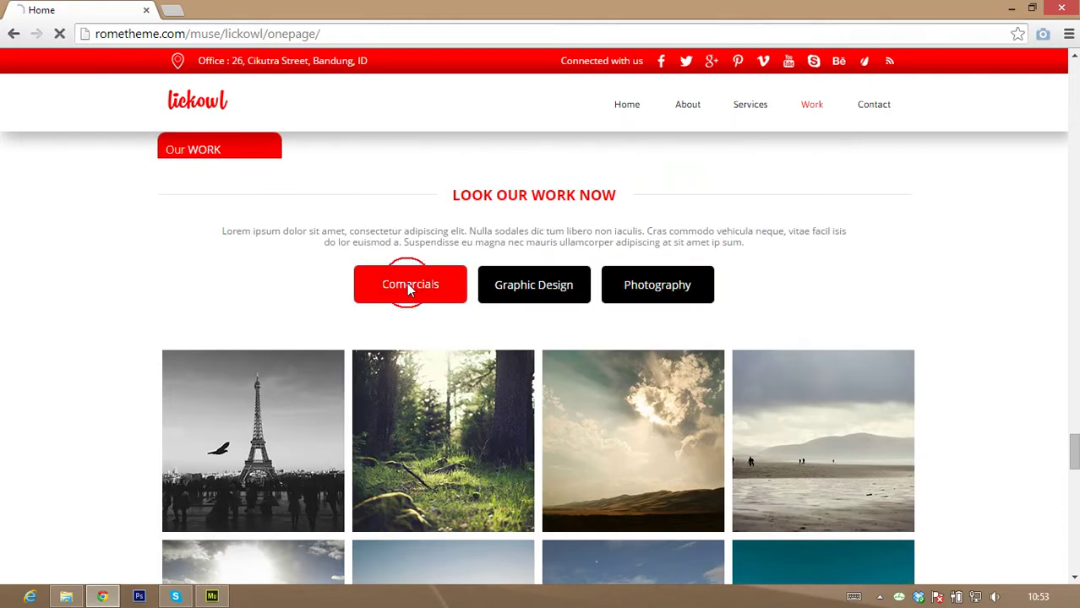
pyautogui.scroll(-3, 721, 219)
pyautogui.scroll(-3, 808, 233)
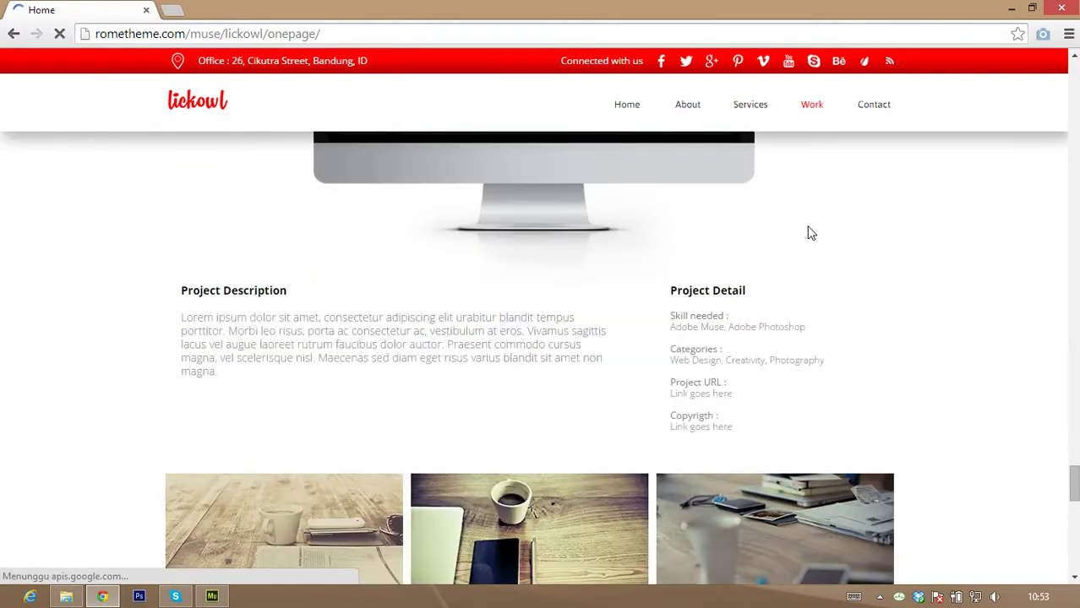
pyautogui.scroll(4, 807, 234)
pyautogui.scroll(-4, 824, 263)
pyautogui.scroll(-2, 807, 272)
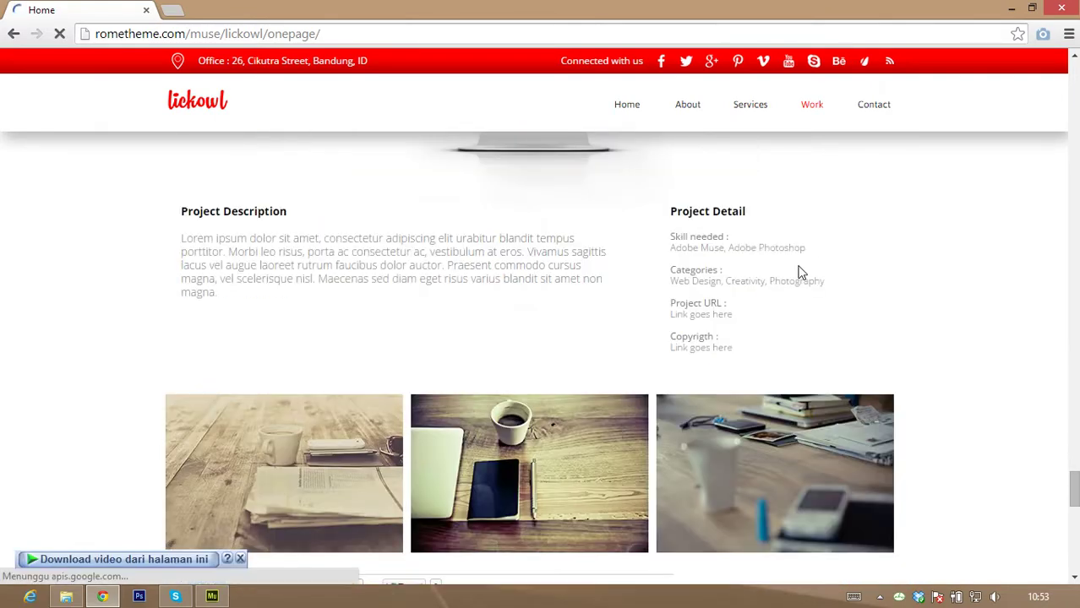
pyautogui.scroll(6, 798, 271)
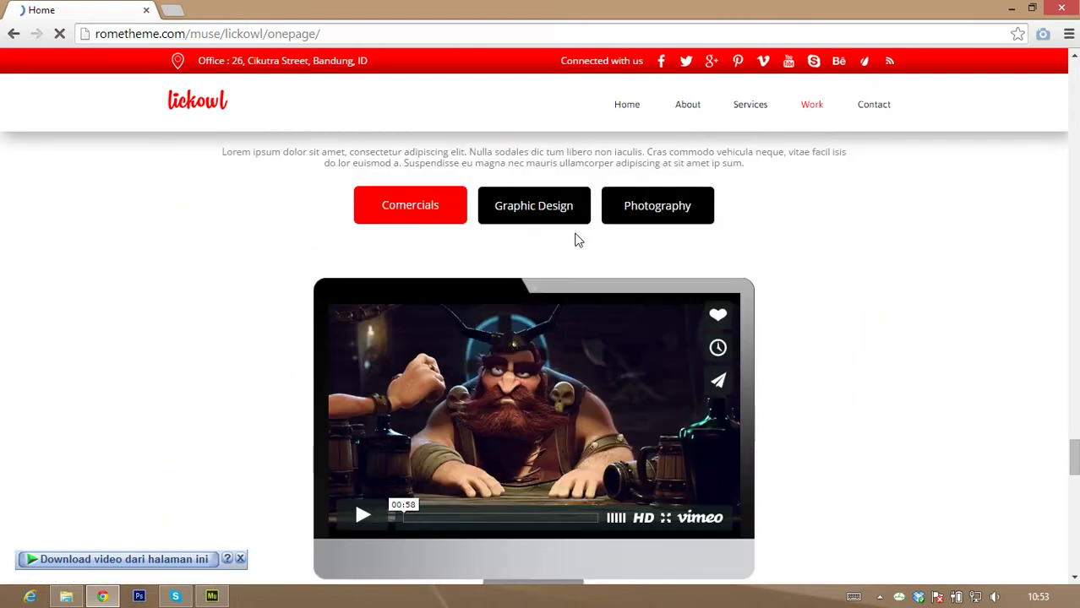
# - Switch the portfolio filter to Graphic Design and browse its projects
pyautogui.click(535, 221)
pyautogui.scroll(-2, 566, 296)
pyautogui.scroll(-2, 540, 270)
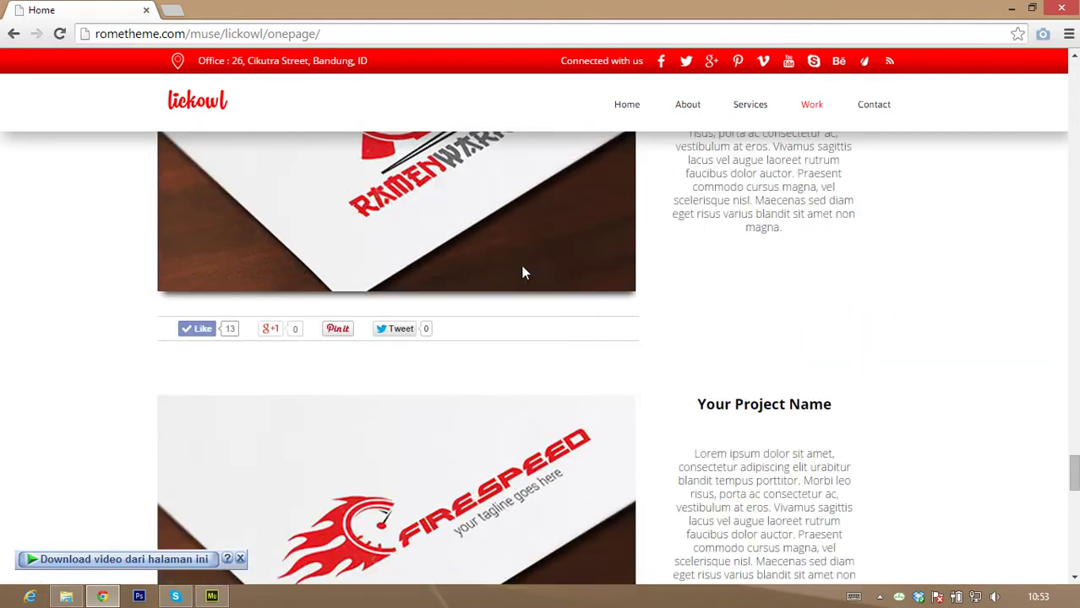
pyautogui.scroll(3, 706, 260)
pyautogui.scroll(2, 706, 256)
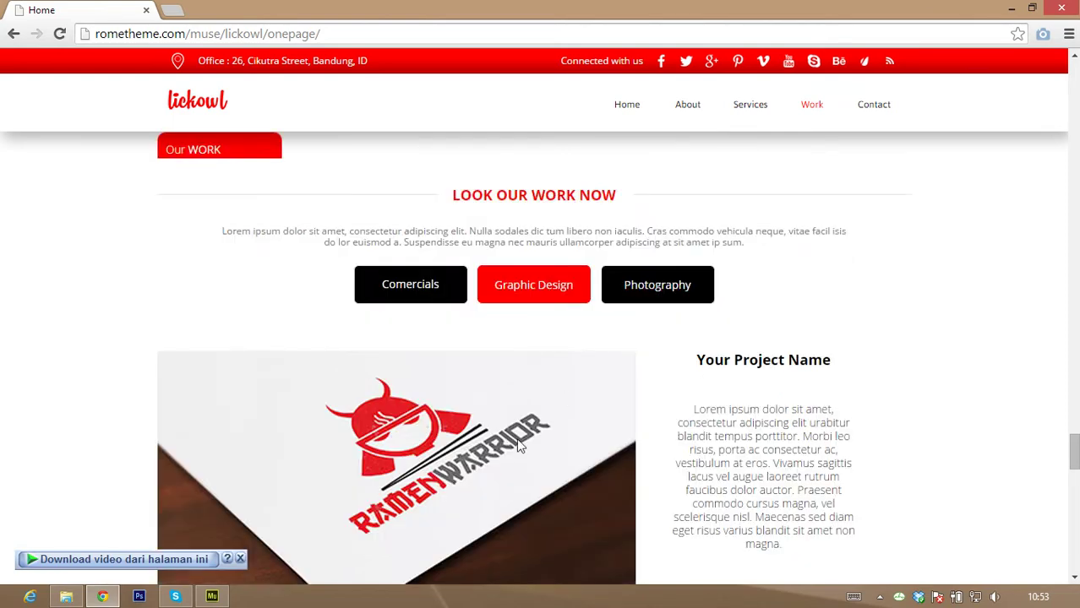
# - Show the Photography thumbnails, then scroll to the contact form, map and footer
pyautogui.click(664, 291)
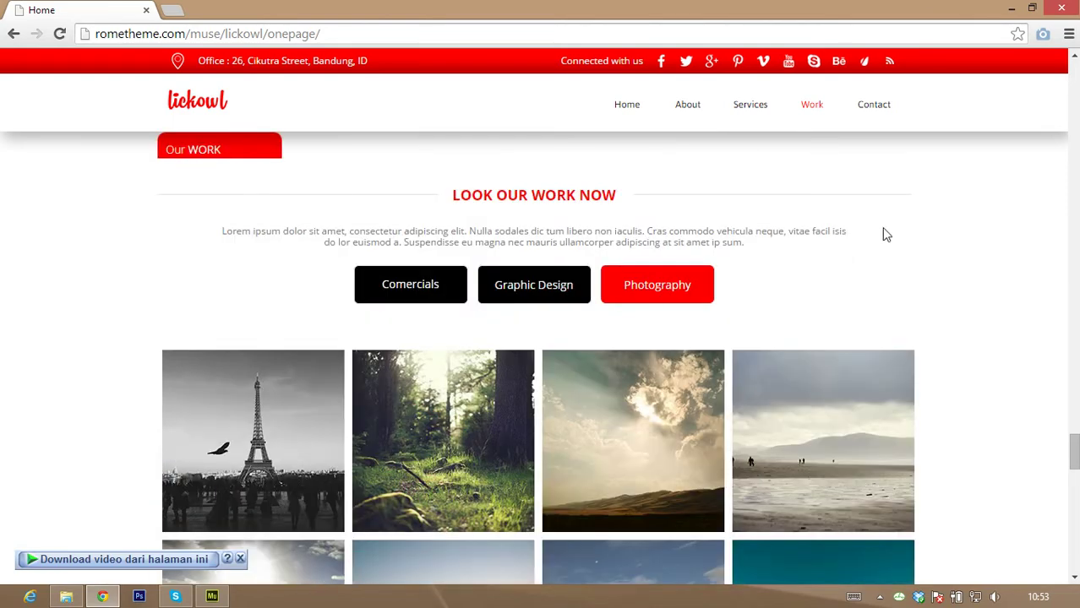
pyautogui.scroll(-2, 986, 268)
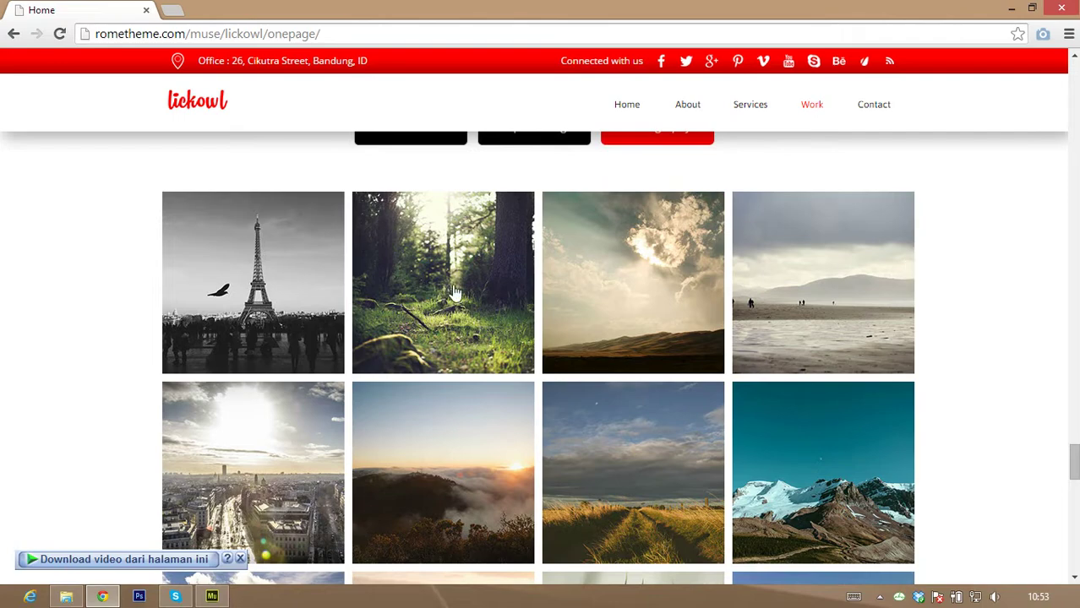
pyautogui.scroll(-8, 908, 331)
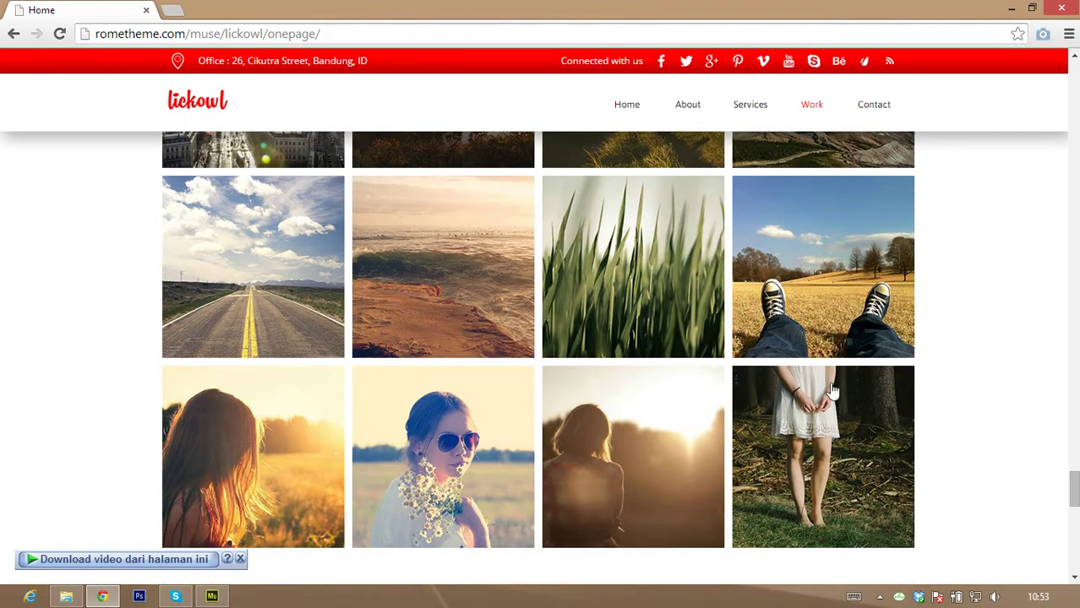
pyautogui.scroll(2, 567, 356)
pyautogui.scroll(-5, 518, 248)
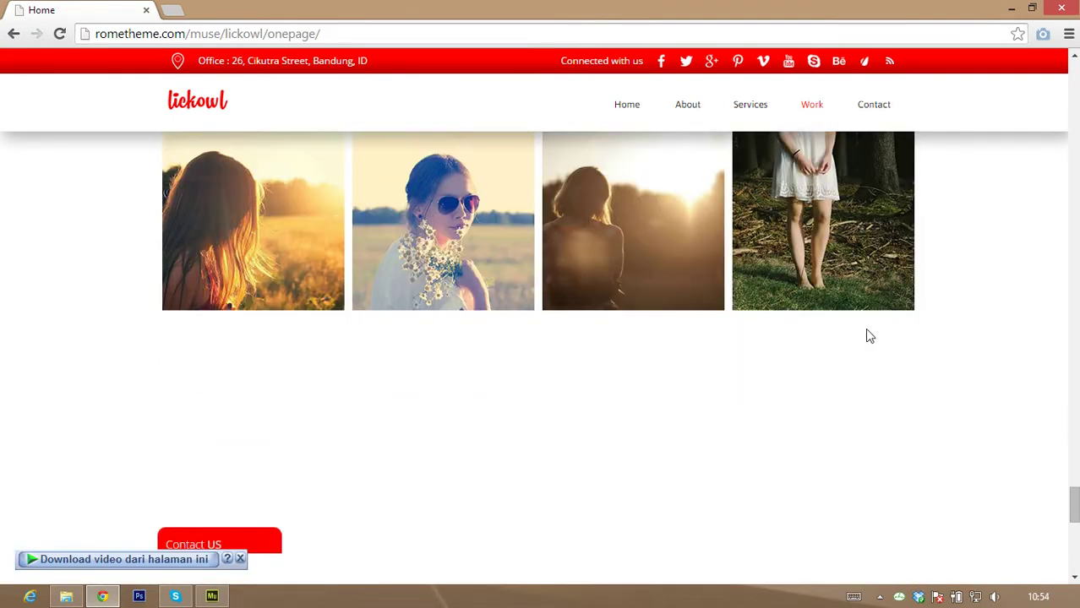
pyautogui.scroll(-3, 855, 282)
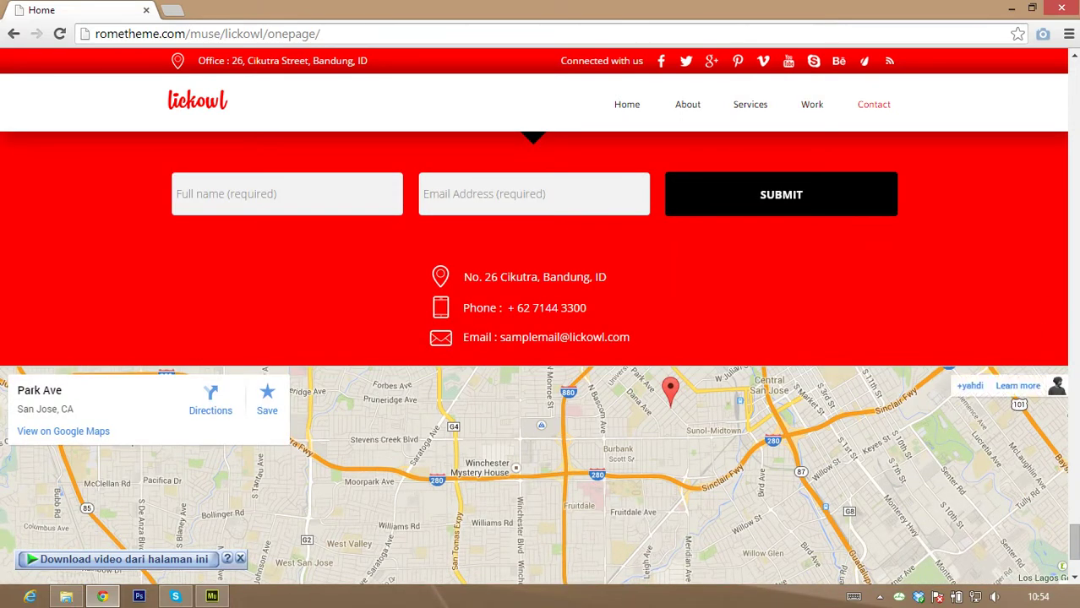
pyautogui.scroll(-2, 406, 544)
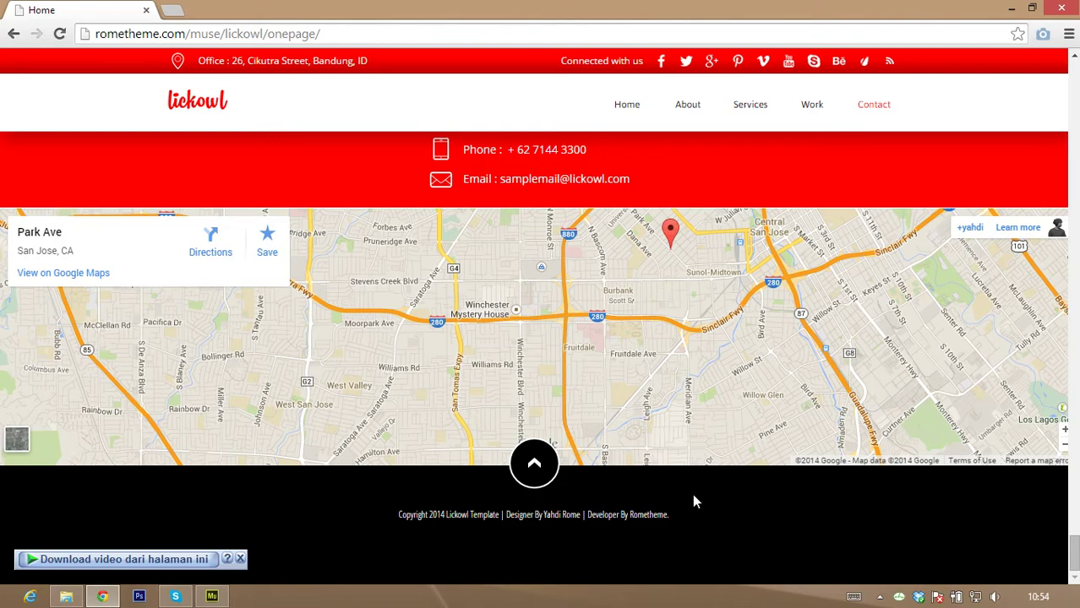
# - Minimize Chrome, return to Adobe Muse, and open the lickowl onepage Home page in Design
pyautogui.click(1009, 12)
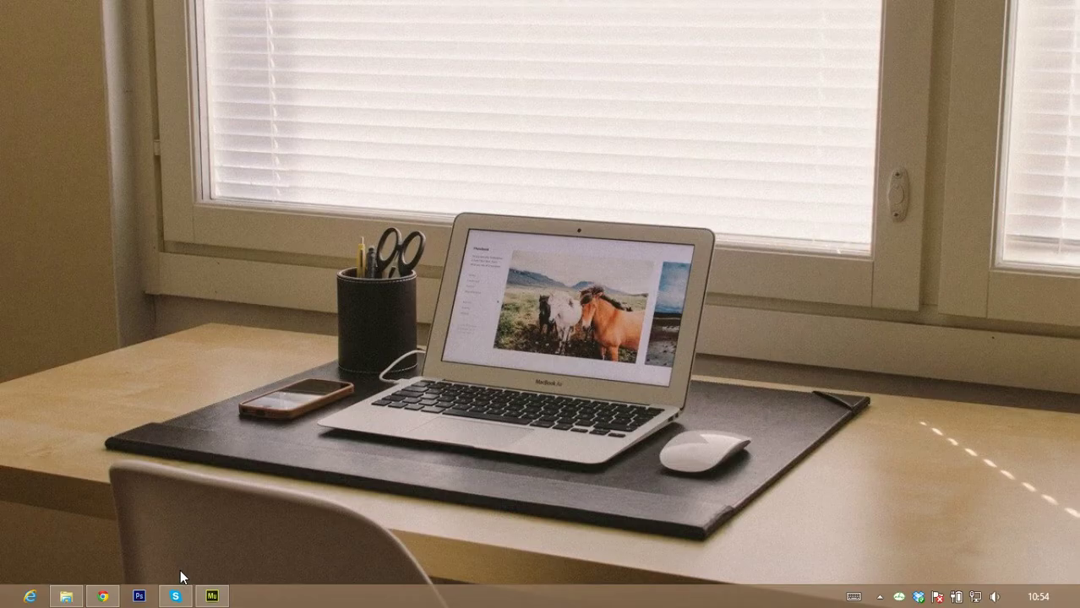
pyautogui.click(212, 597)
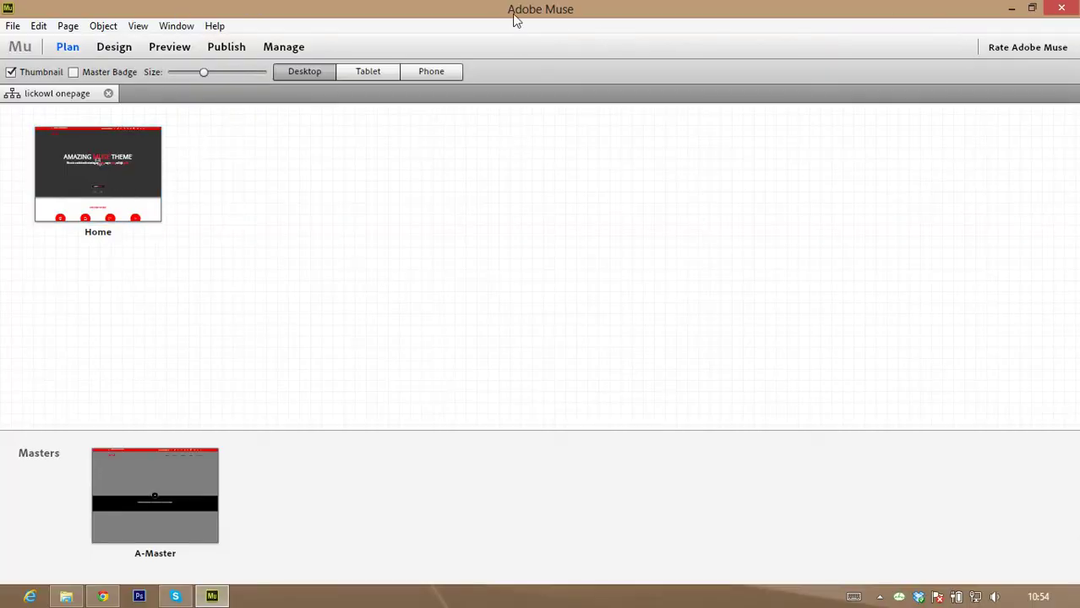
pyautogui.click(100, 169)
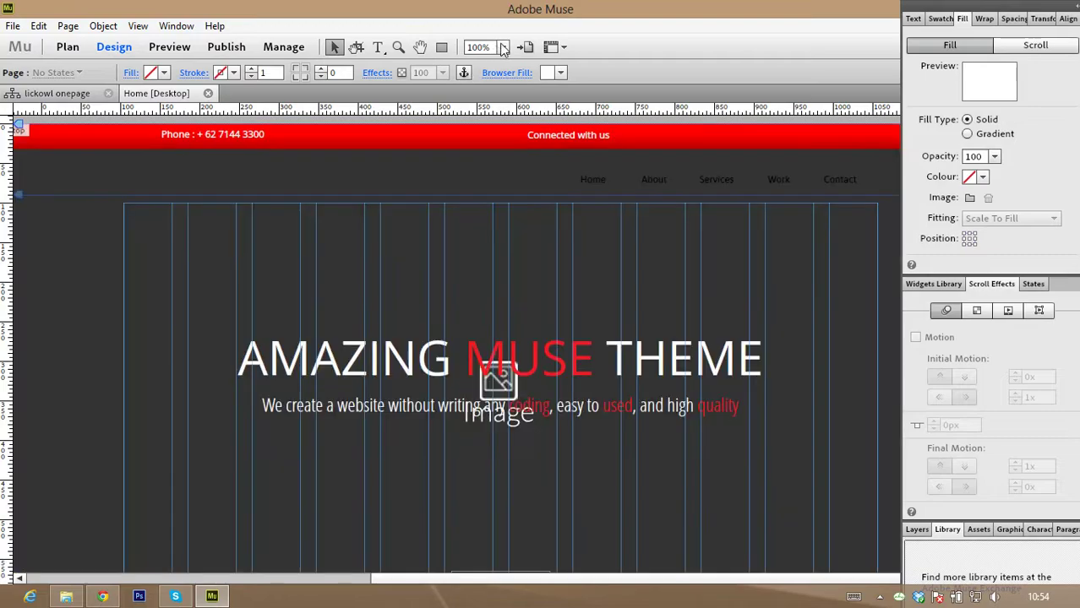
# - Set the Home page view zoom to 50%
pyautogui.click(499, 45)
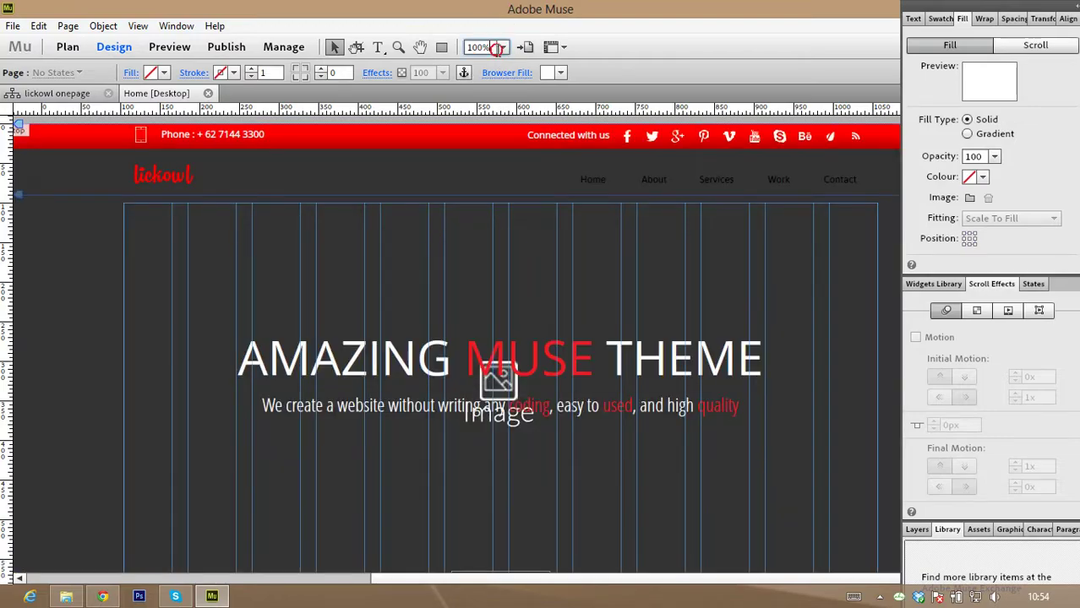
pyautogui.click(500, 47)
pyautogui.click(490, 64)
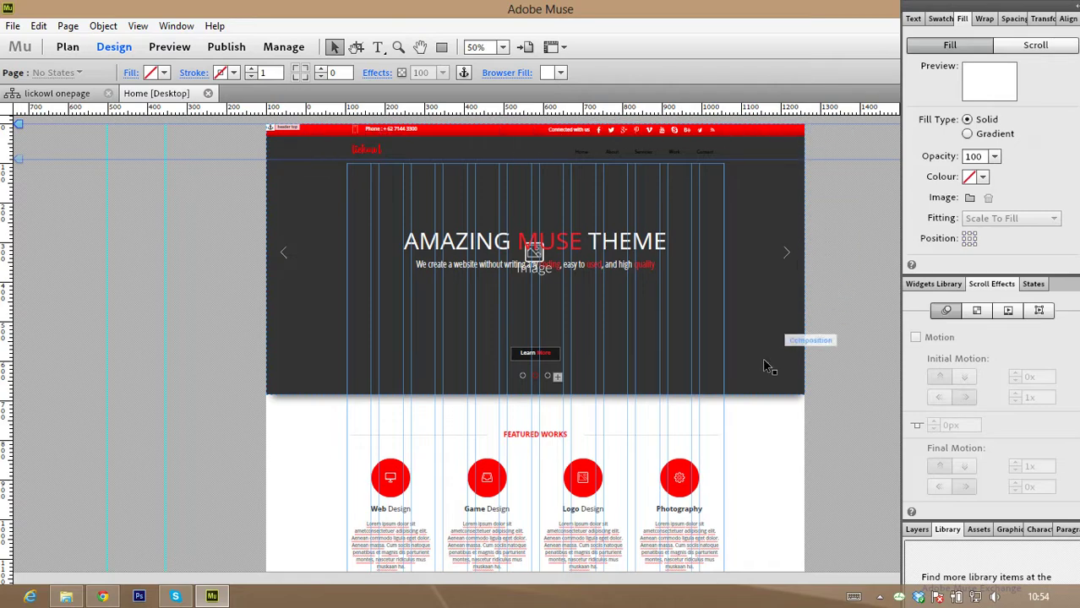
# - Select the hero slide's Target background rectangle and bring up its Fill settings
pyautogui.click(279, 328)
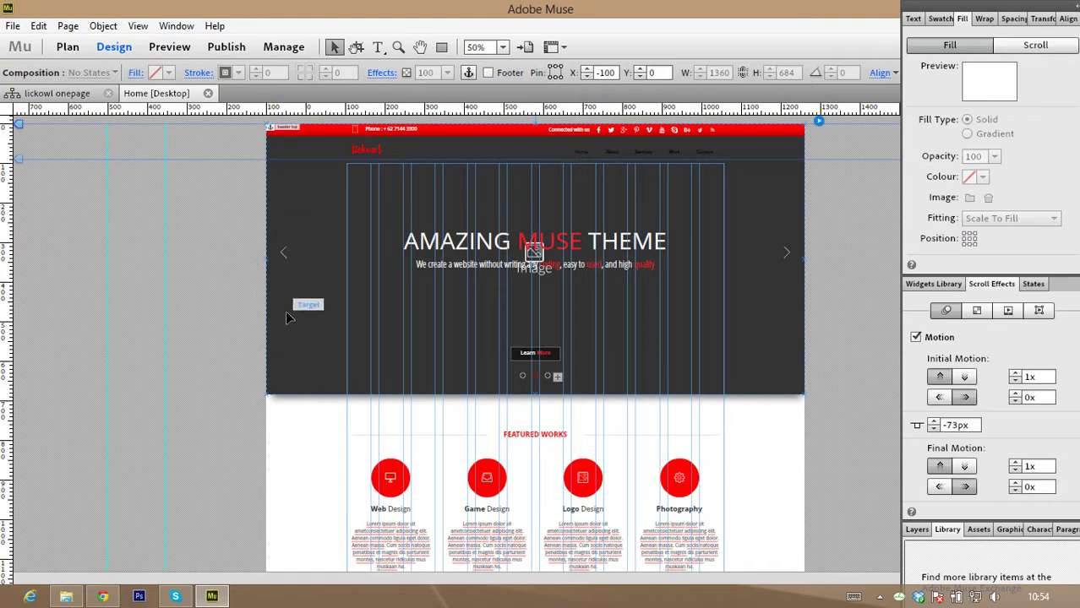
pyautogui.click(287, 317)
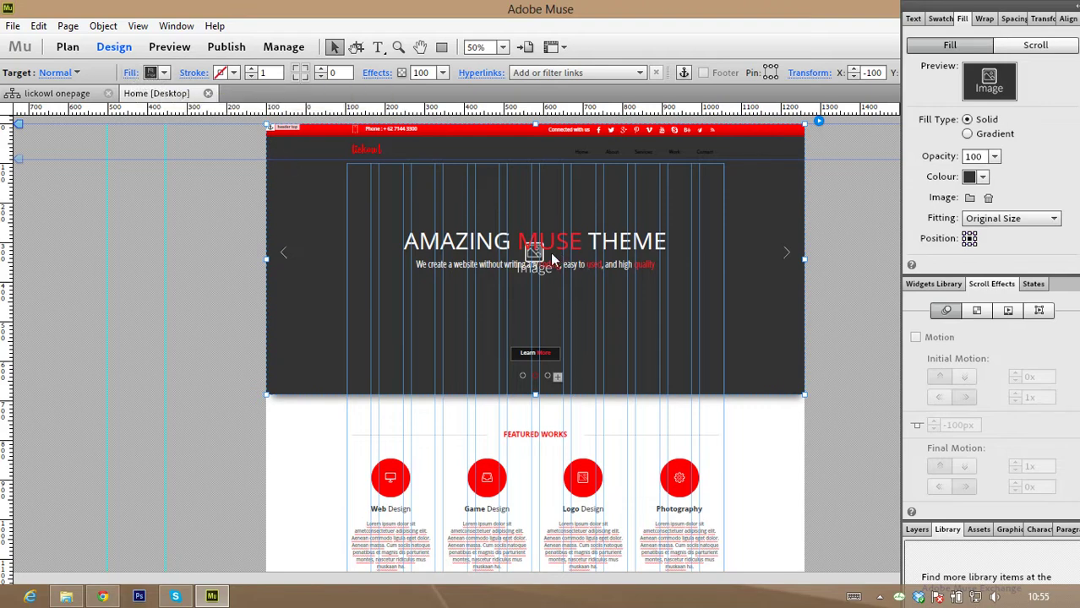
pyautogui.click(131, 75)
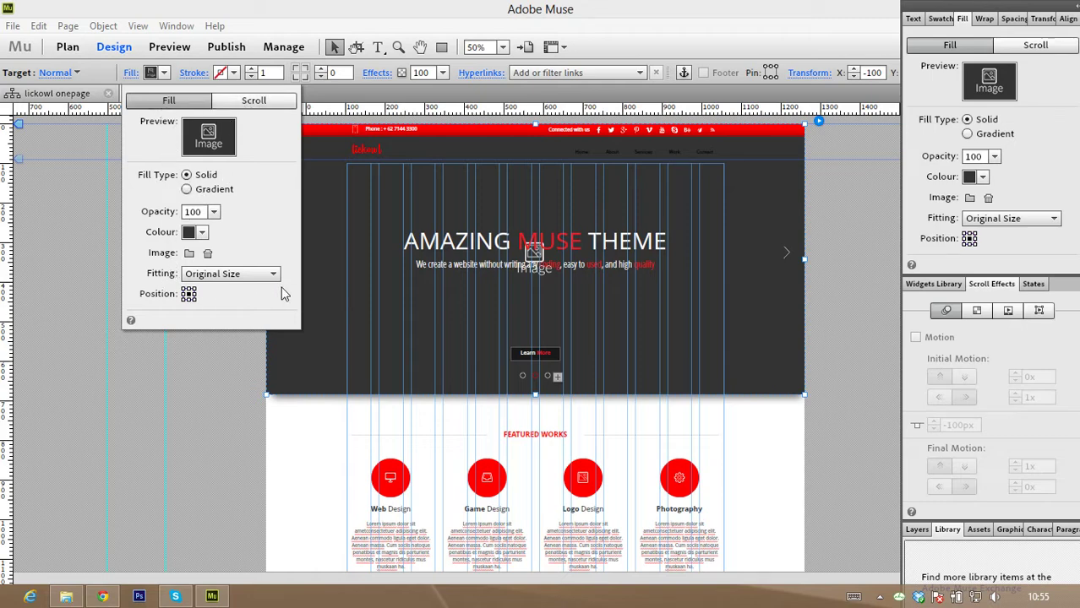
# - Import the fire photo as the hero slide's fill image
pyautogui.click(190, 255)
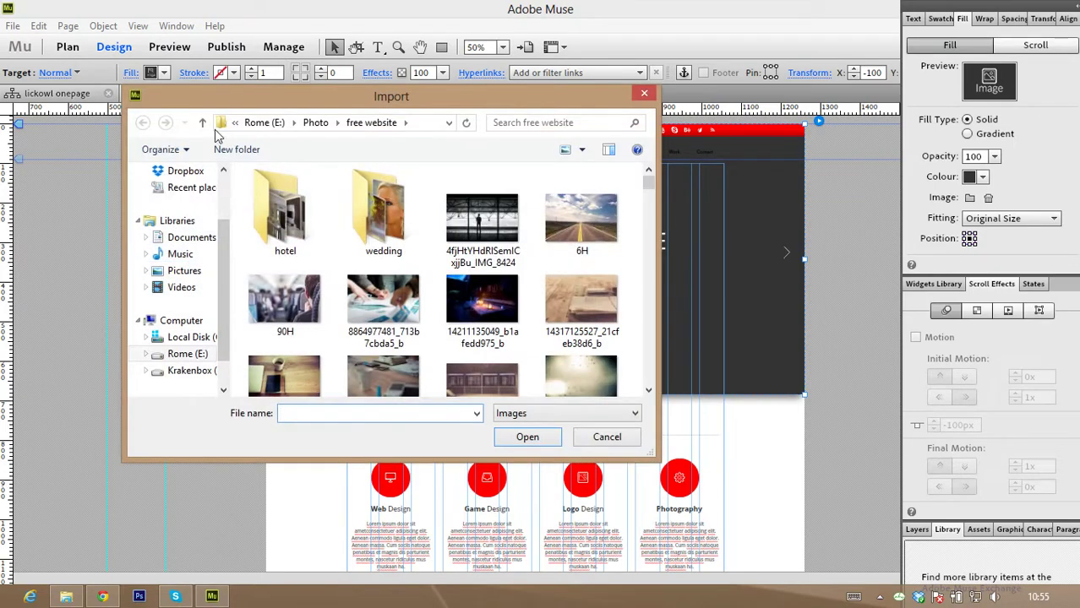
pyautogui.click(644, 185)
pyautogui.moveTo(647, 186); pyautogui.dragTo(647, 195)
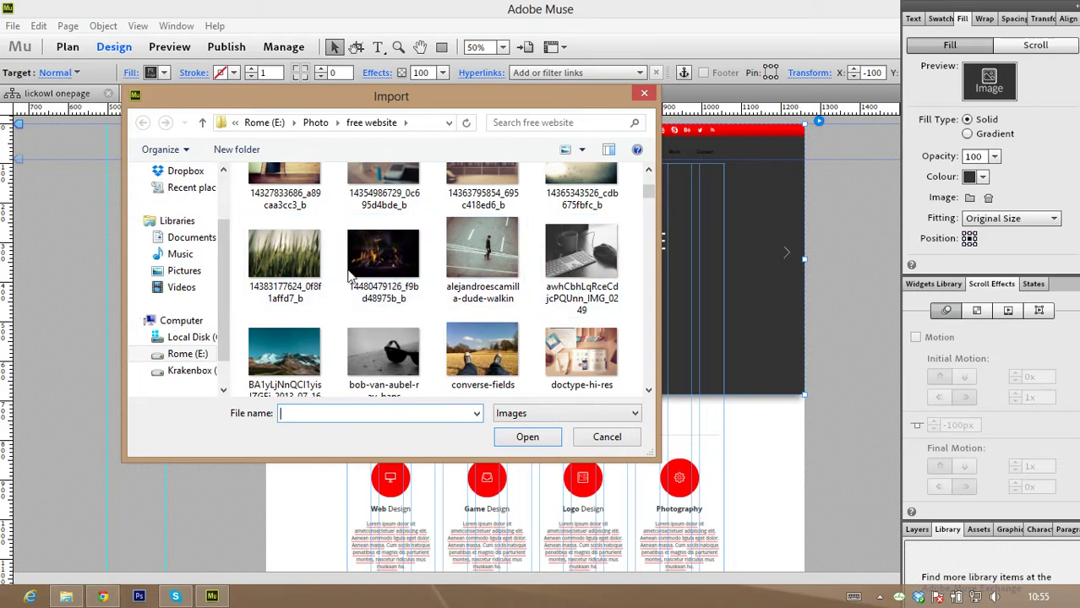
pyautogui.click(391, 264)
pyautogui.click(526, 437)
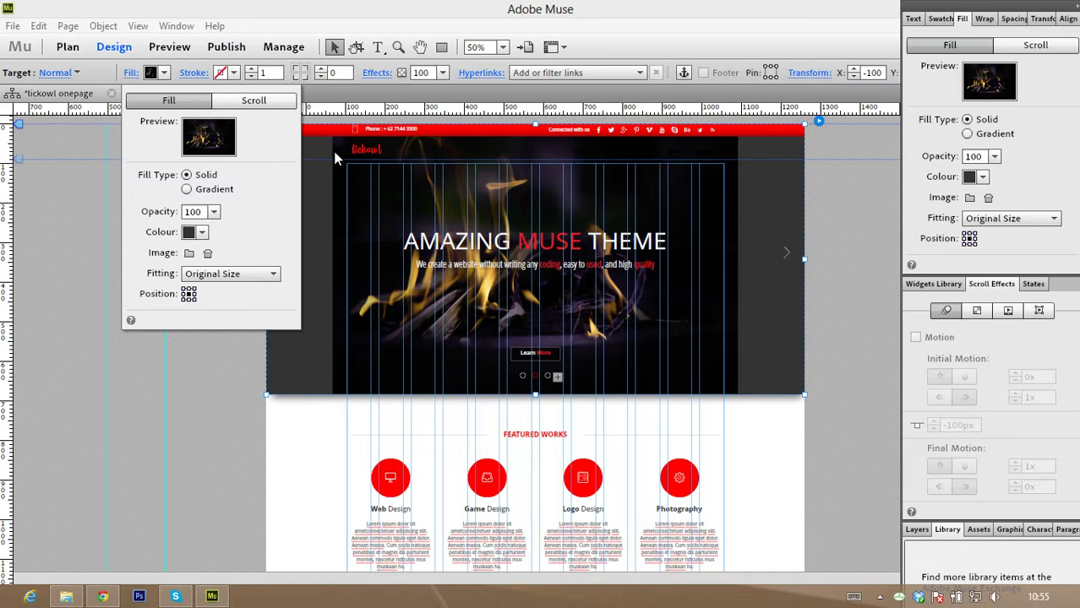
# - Set the fill fitting to Scale To Fill, then remove the fire photo
pyautogui.click(196, 279)
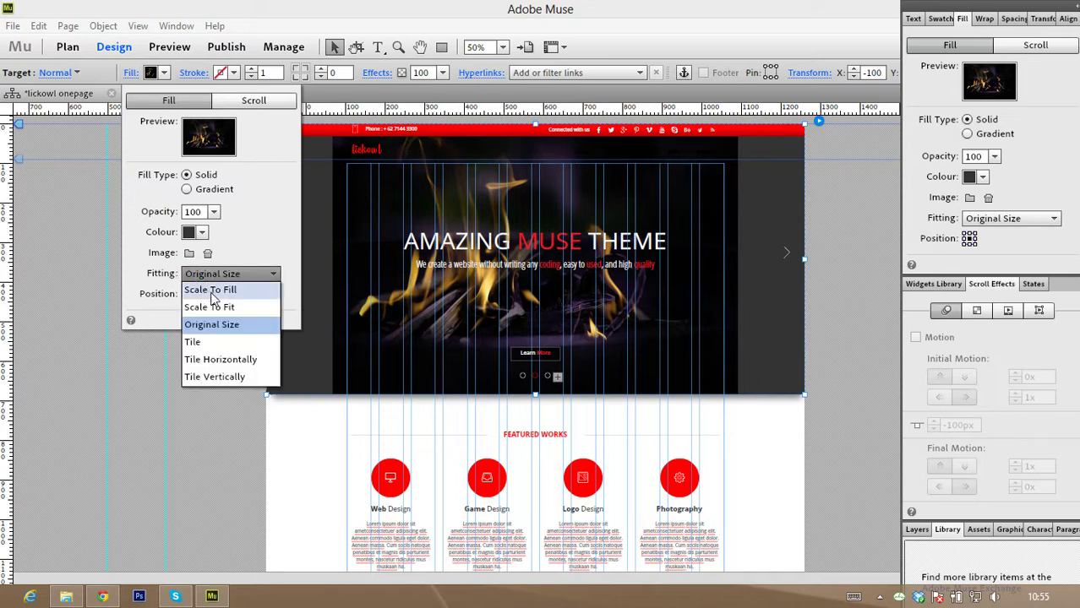
pyautogui.click(211, 290)
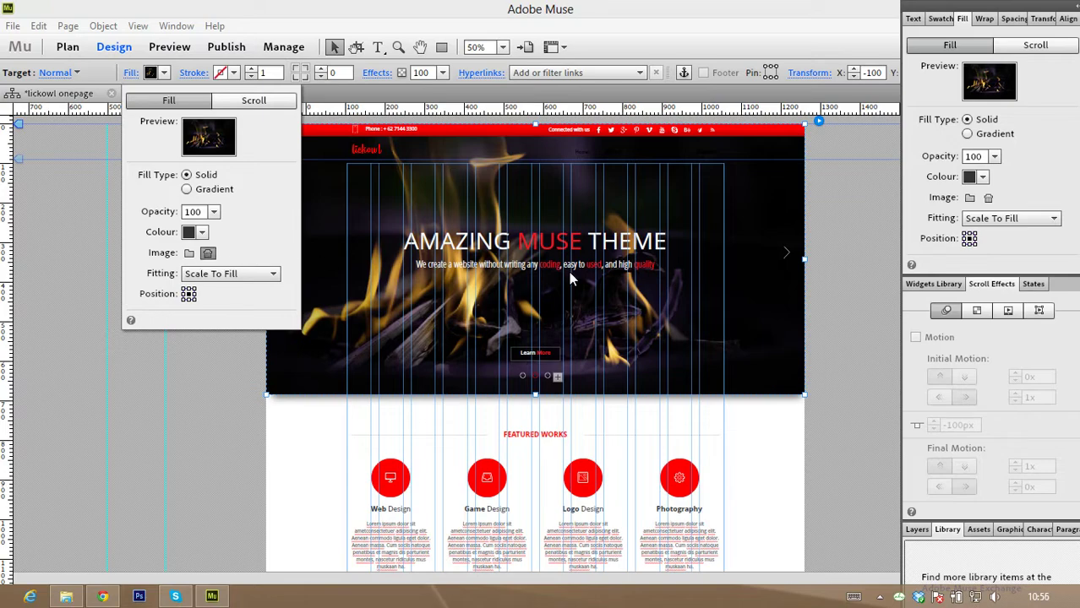
pyautogui.click(208, 256)
pyautogui.click(189, 253)
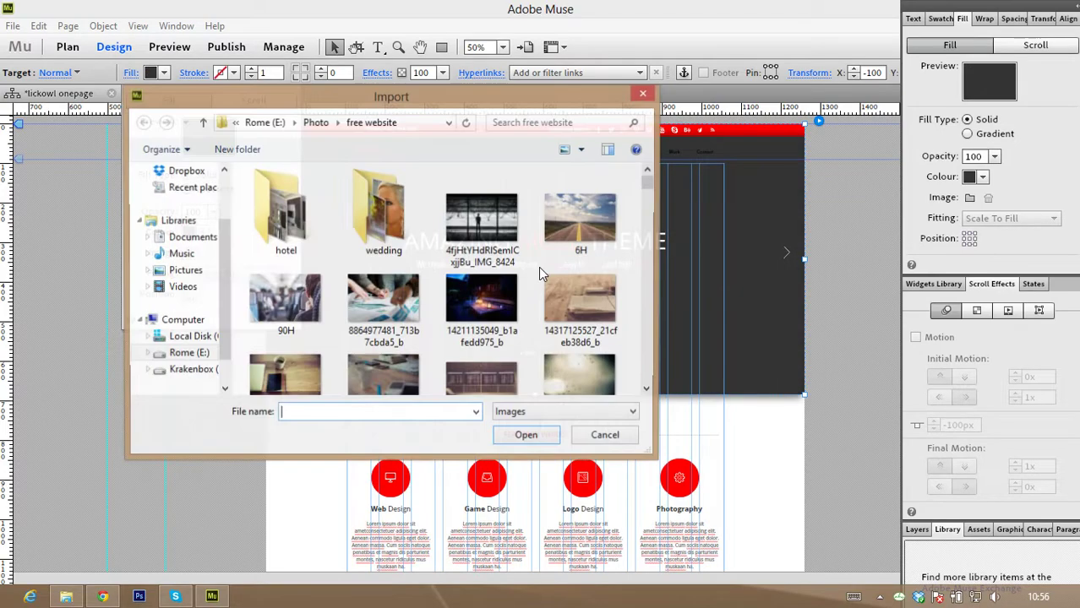
pyautogui.click(572, 305)
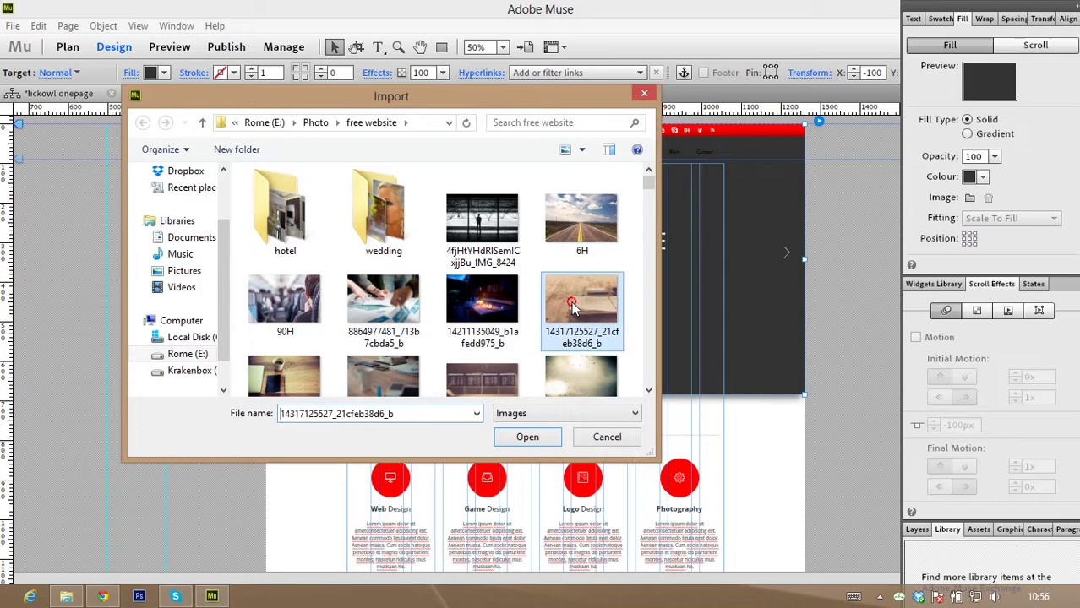
pyautogui.click(529, 436)
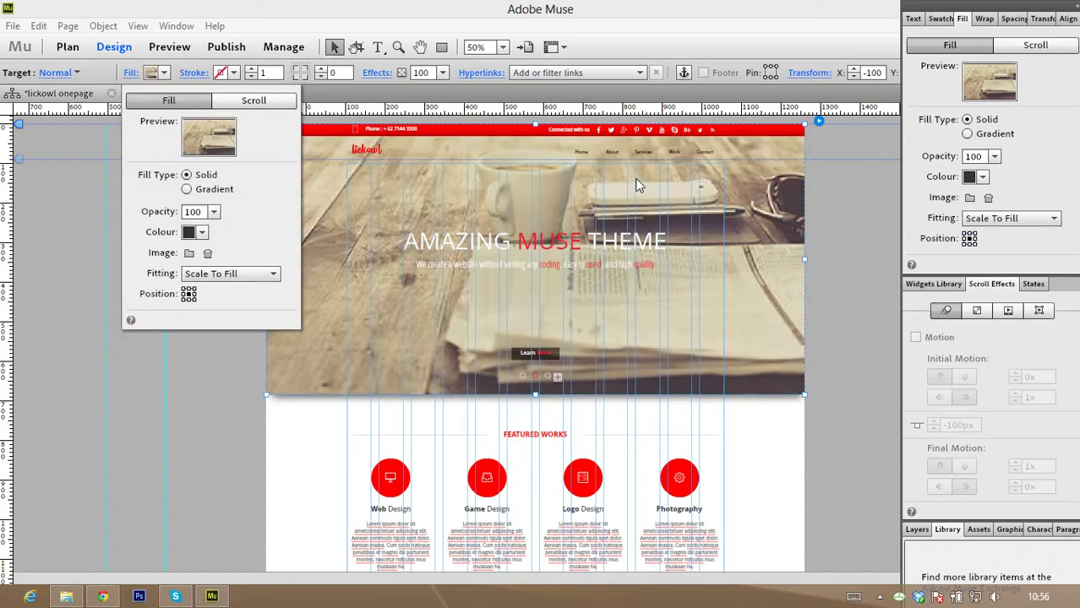
pyautogui.click(635, 266)
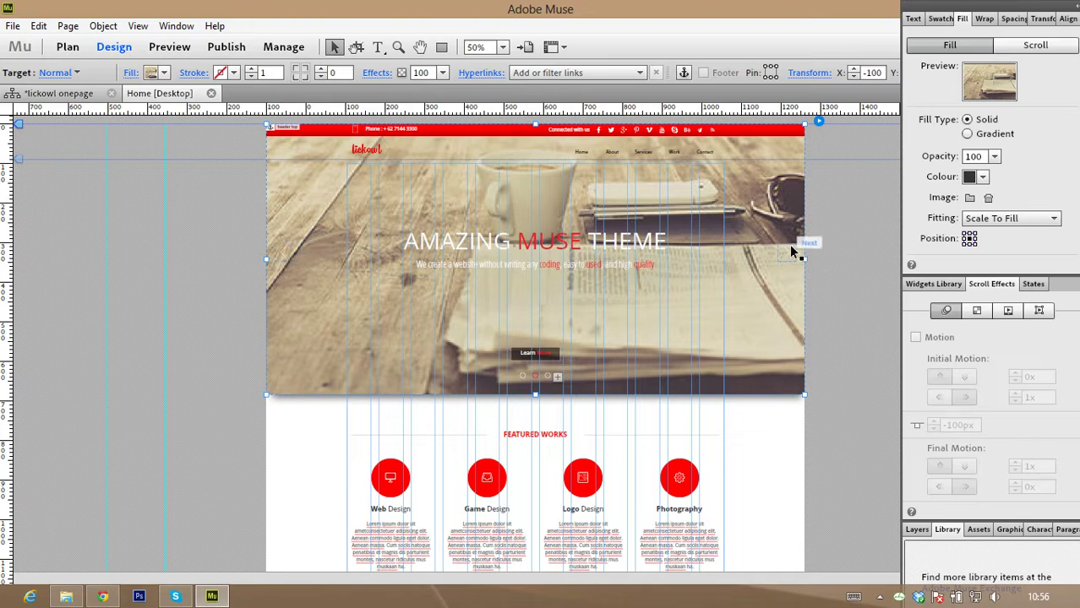
# - Preview the slides via trigger dots and select the HELLO, WE'RE LICKOWL slide's background rectangle
pyautogui.moveTo(788, 258); pyautogui.dragTo(788, 254)
pyautogui.click(522, 374)
pyautogui.click(548, 374)
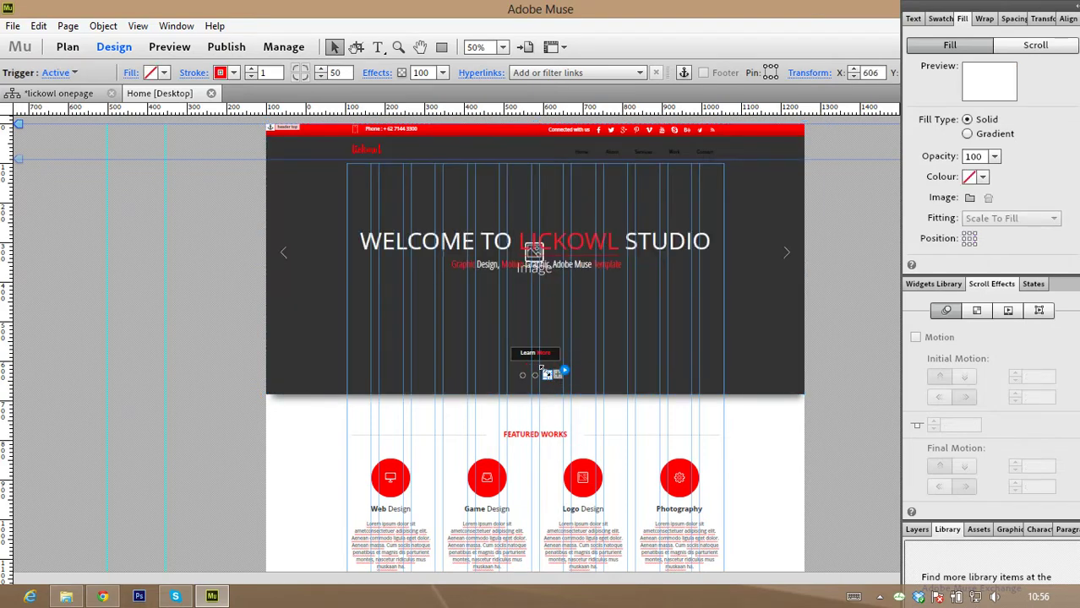
pyautogui.click(535, 375)
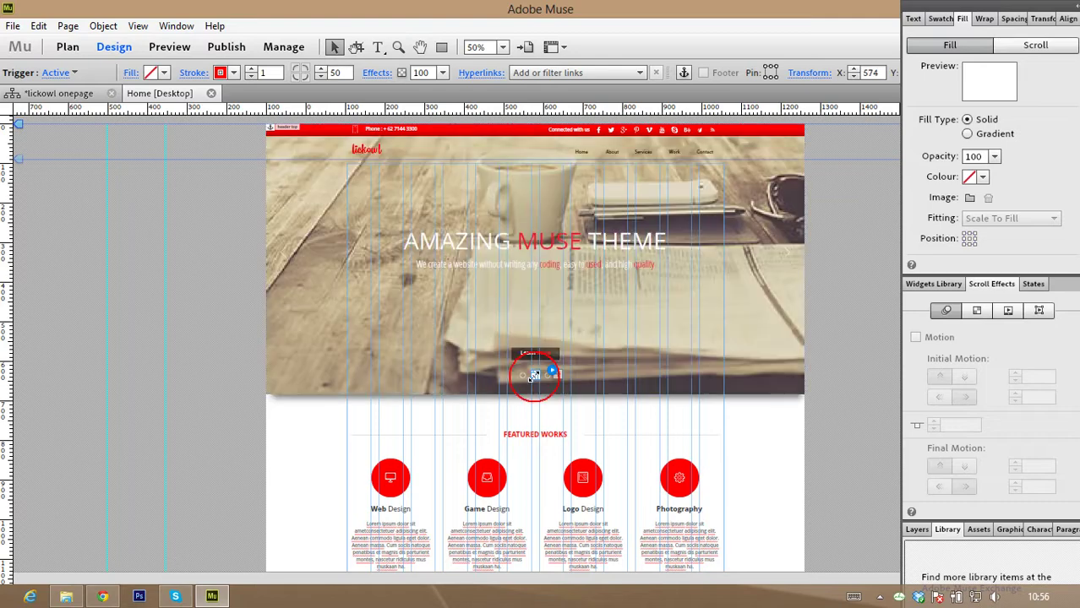
pyautogui.click(287, 253)
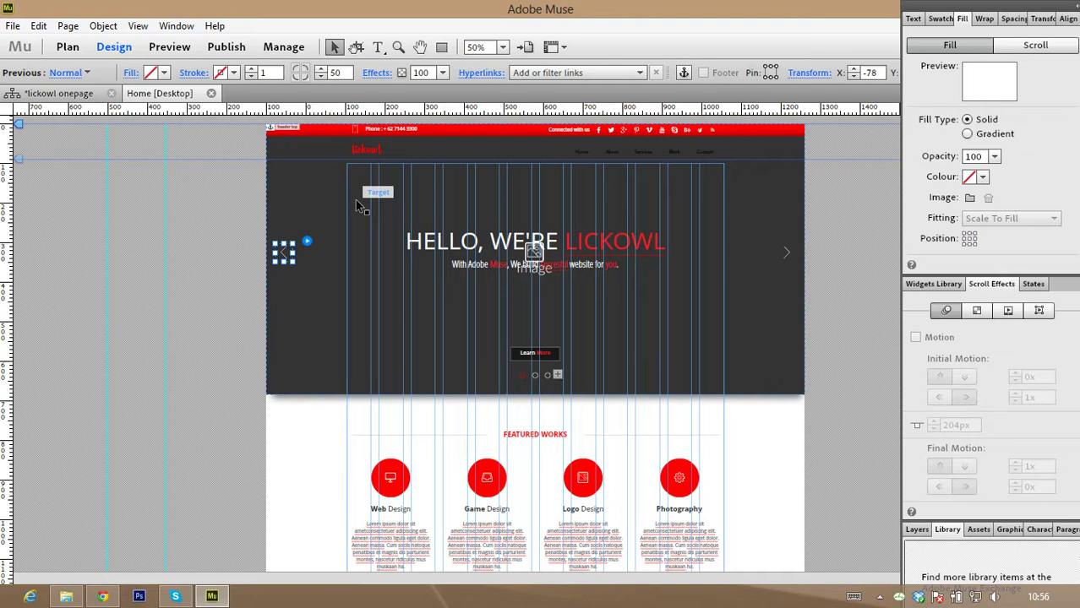
pyautogui.click(290, 174)
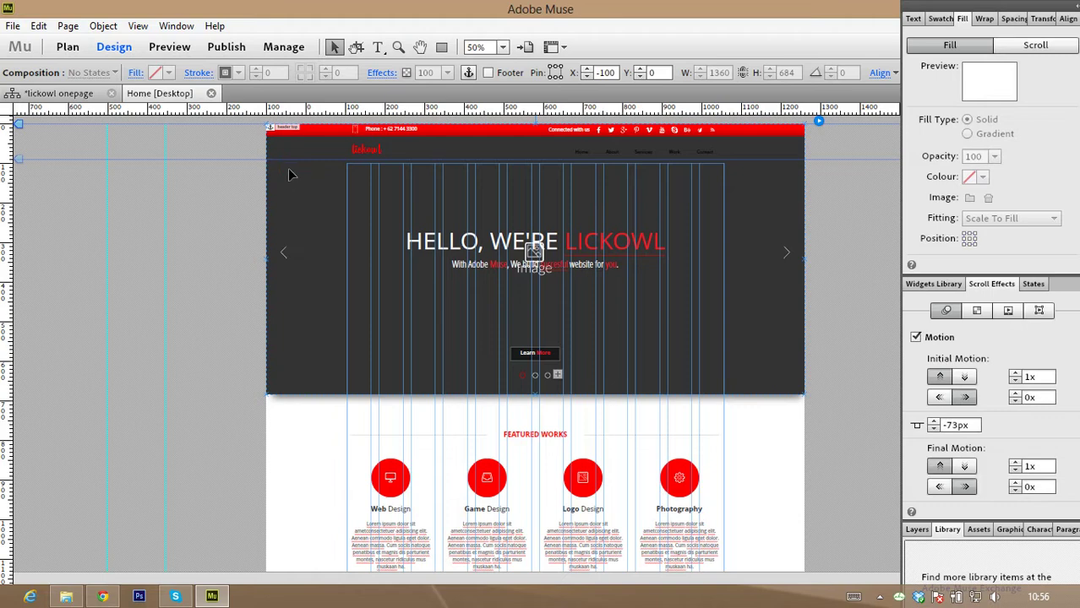
pyautogui.click(279, 152)
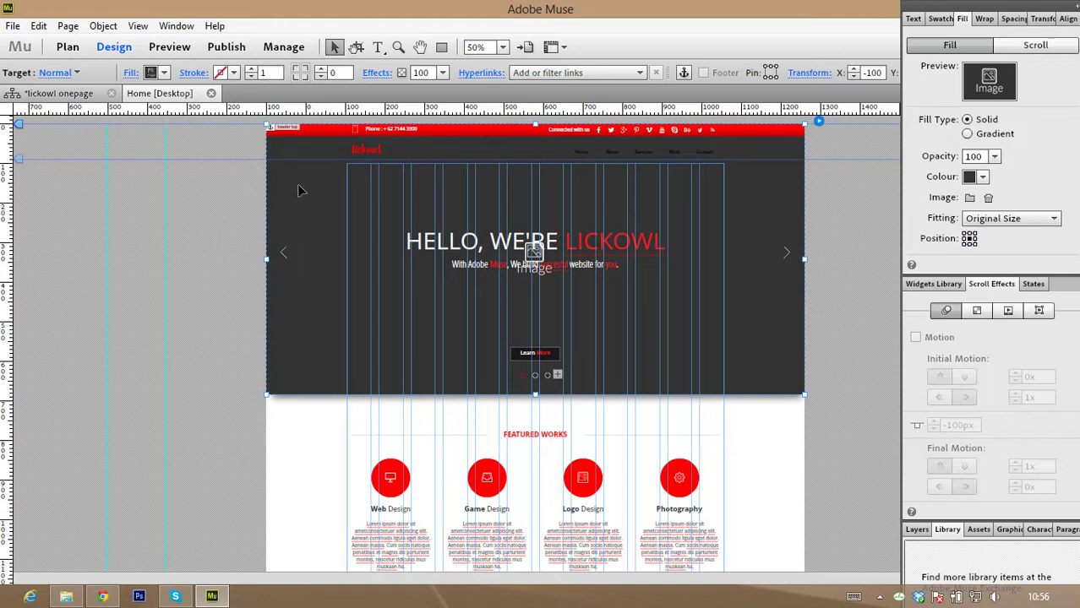
# - Fill the HELLO, WE'RE LICKOWL slide background with the 6H road photo, then deselect
pyautogui.click(132, 73)
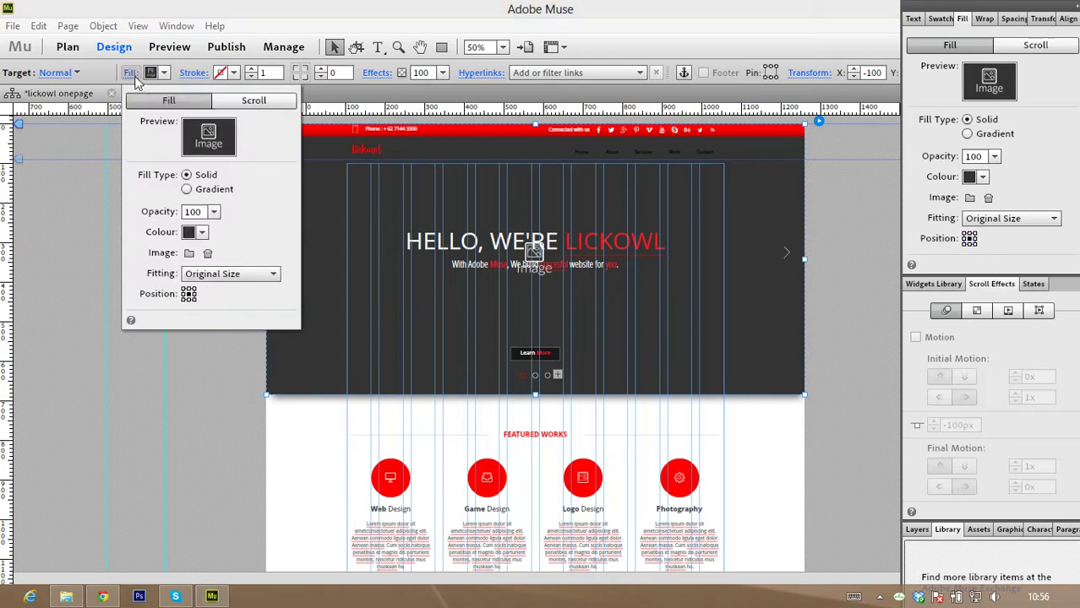
pyautogui.click(188, 252)
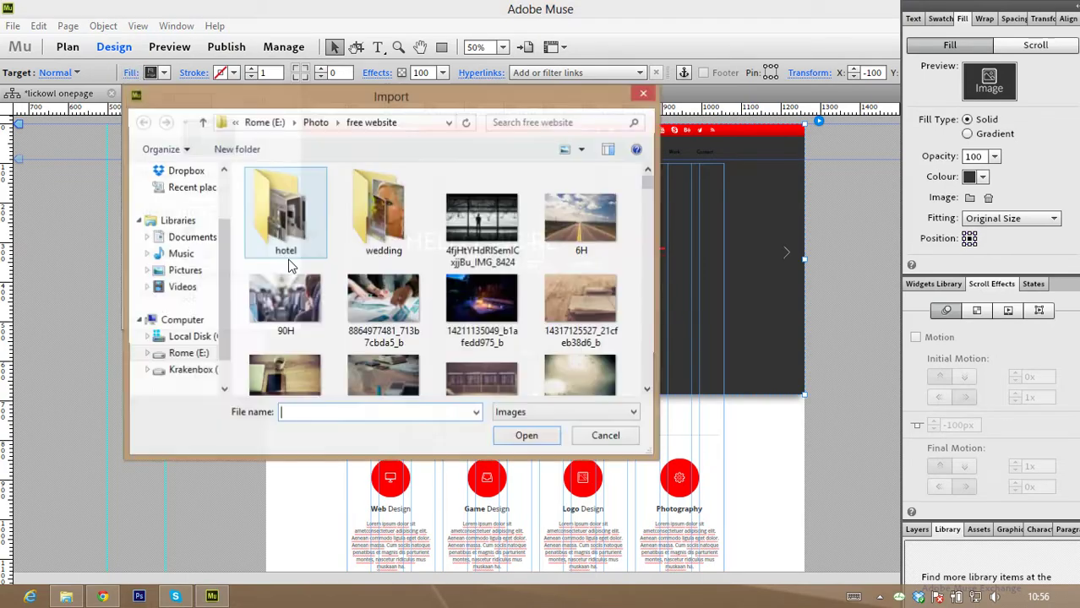
pyautogui.click(581, 218)
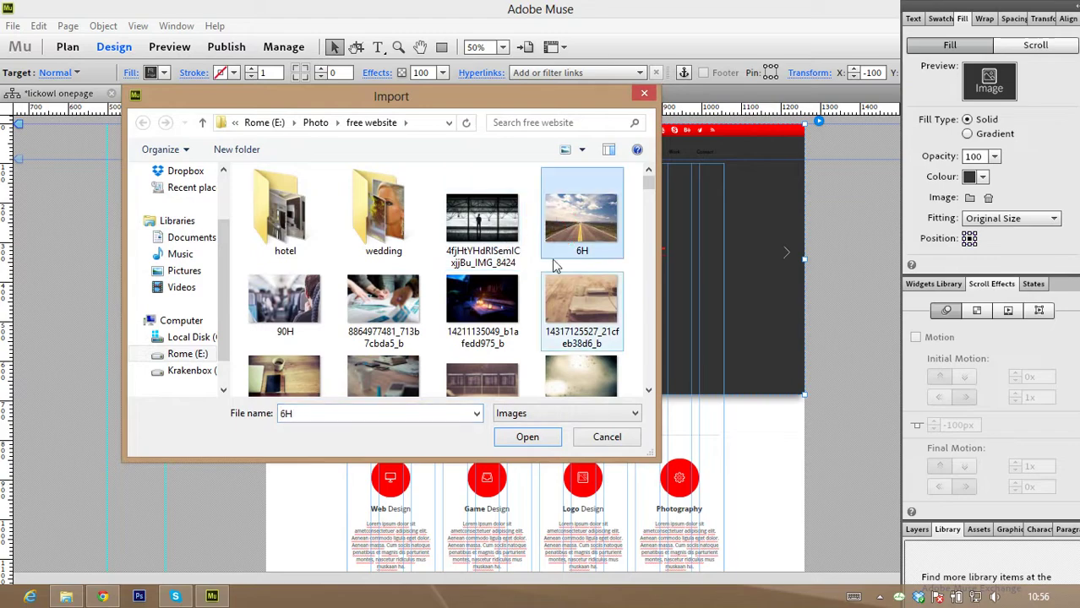
pyautogui.click(528, 437)
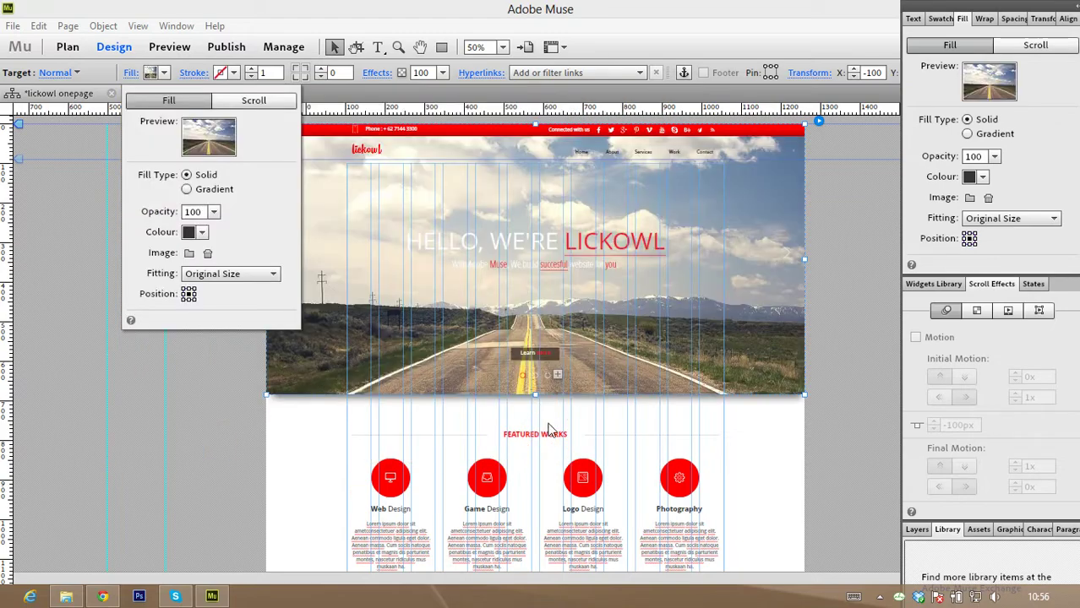
pyautogui.click(771, 215)
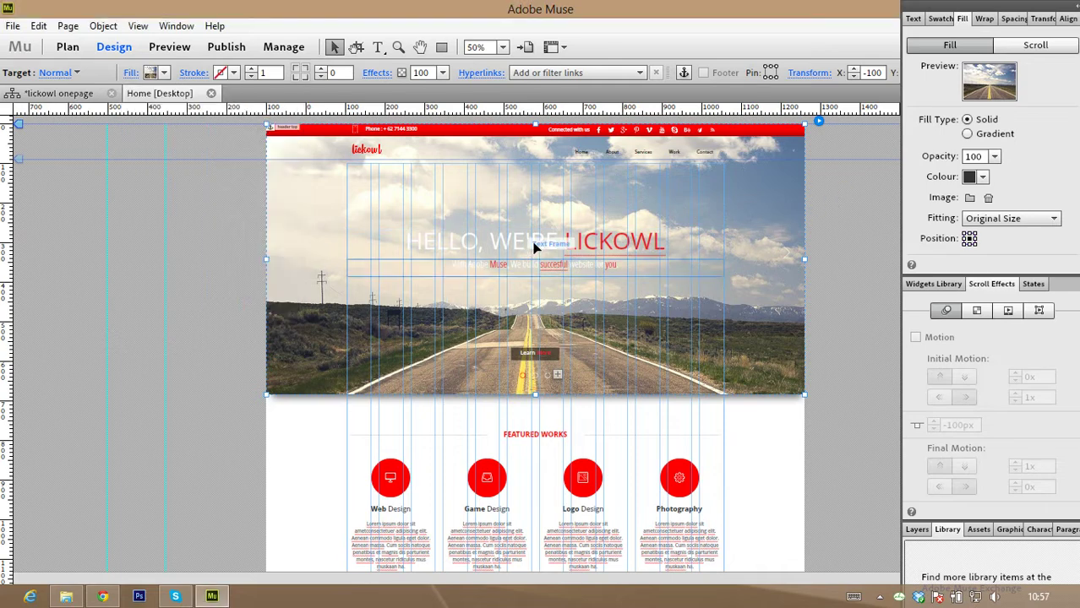
pyautogui.click(832, 315)
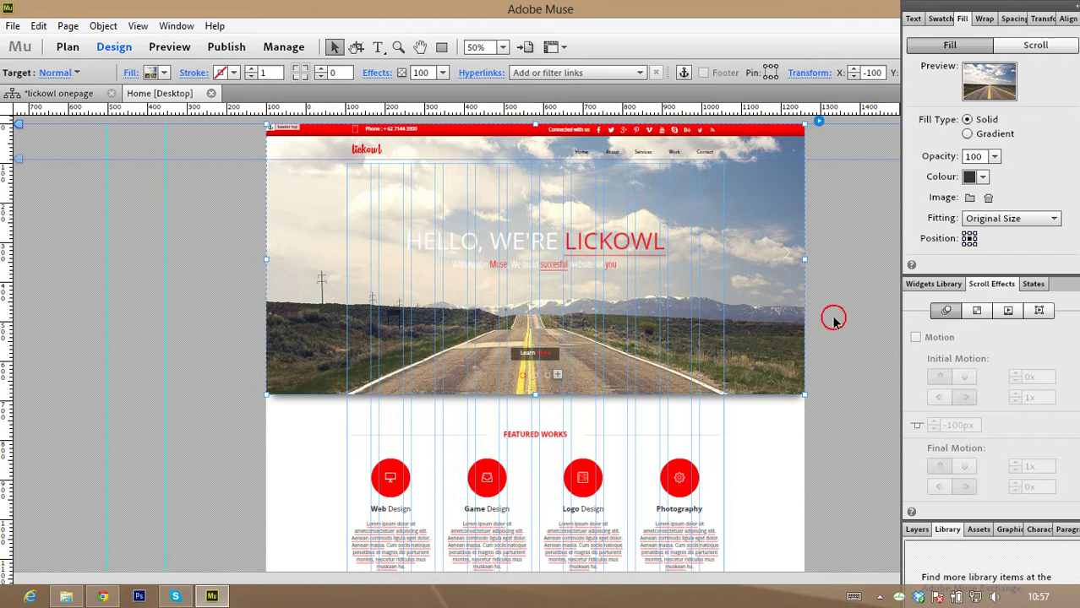
# - Scroll to What the Clients Say and select the first testimonial's grey profile circle
pyautogui.scroll(-5, 811, 245)
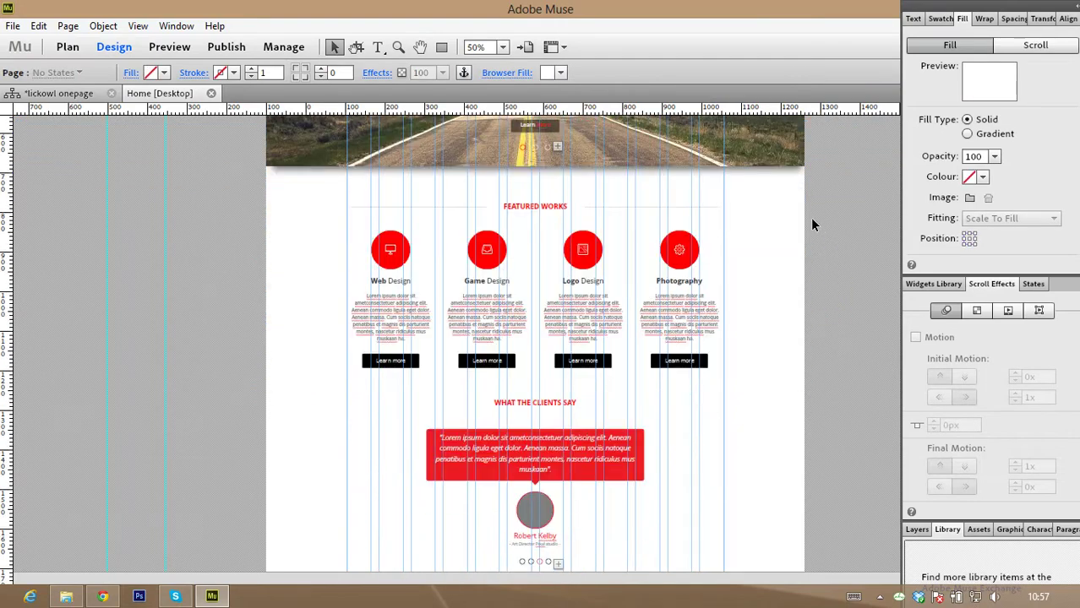
pyautogui.scroll(-3, 678, 266)
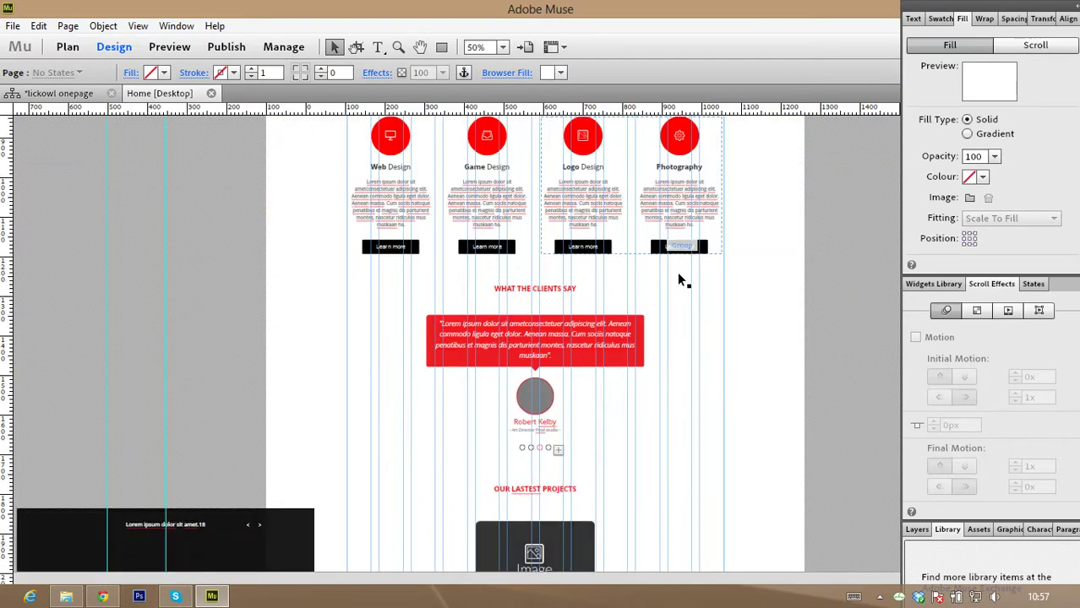
pyautogui.click(532, 388)
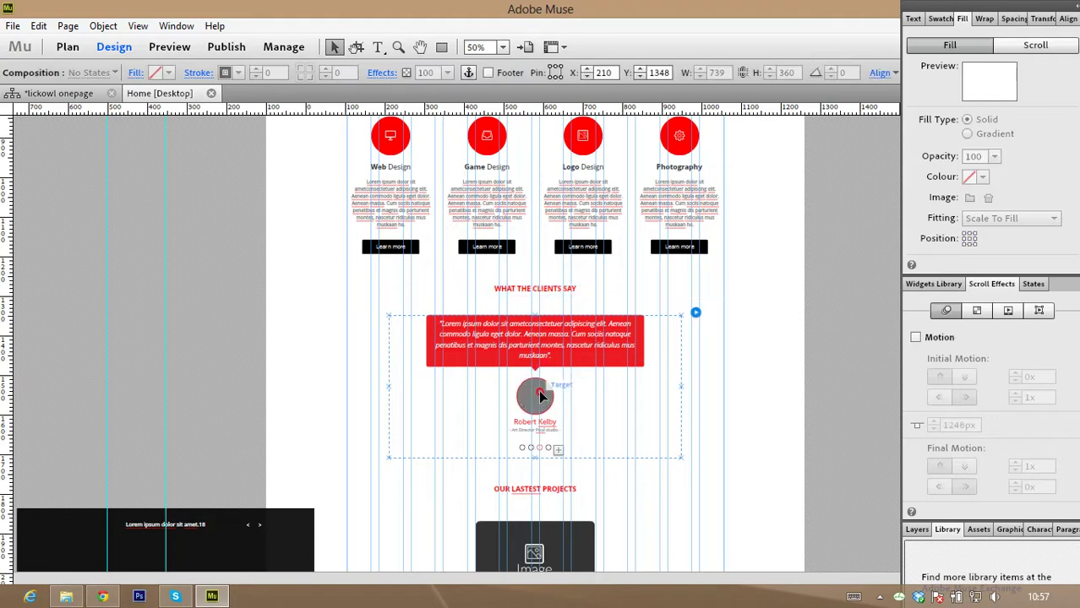
pyautogui.click(512, 347)
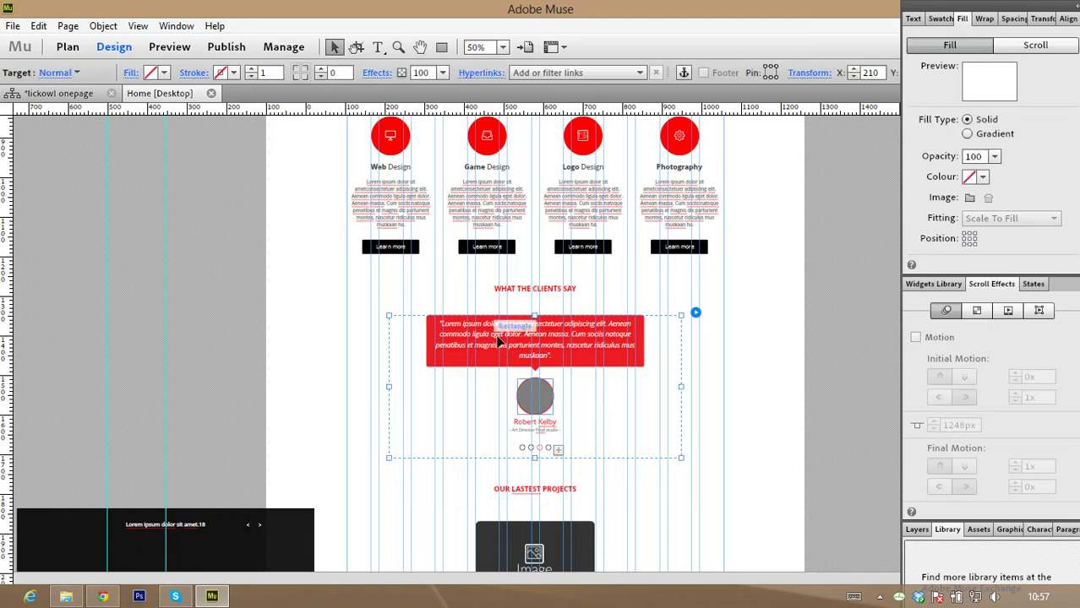
pyautogui.click(540, 394)
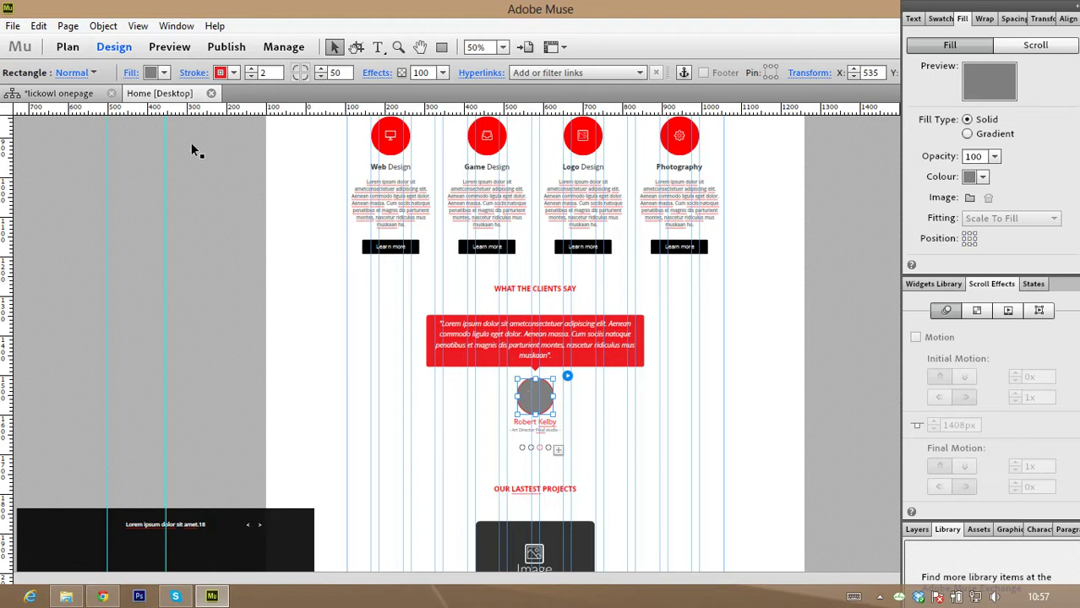
# - Fill the first testimonial avatar with wedding/beautiful-18279_1280, then advance the slider to the next testimonial
pyautogui.click(132, 73)
pyautogui.click(189, 256)
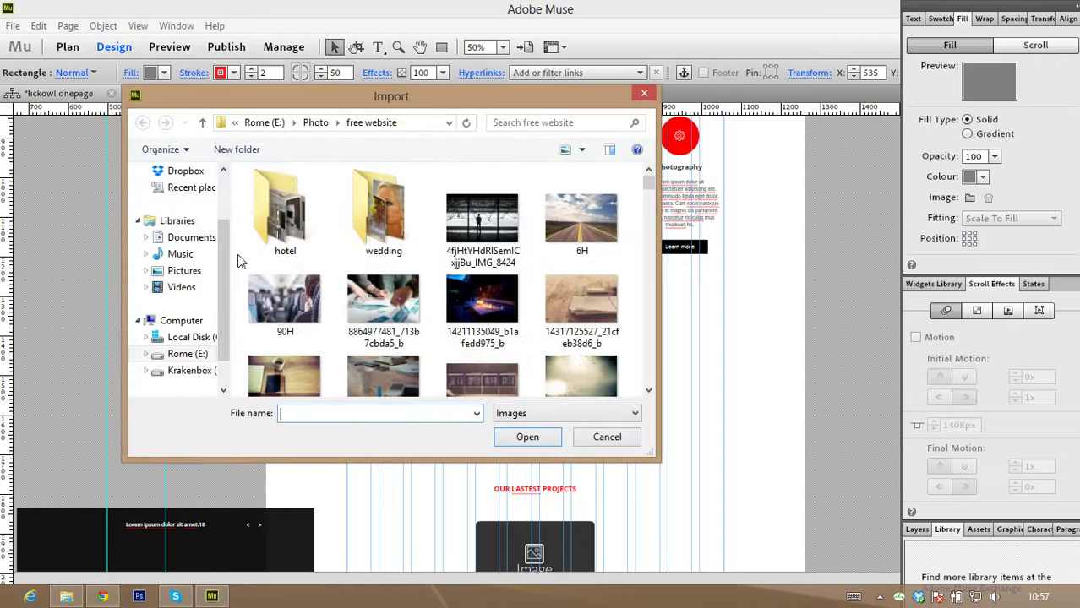
pyautogui.doubleClick(378, 214)
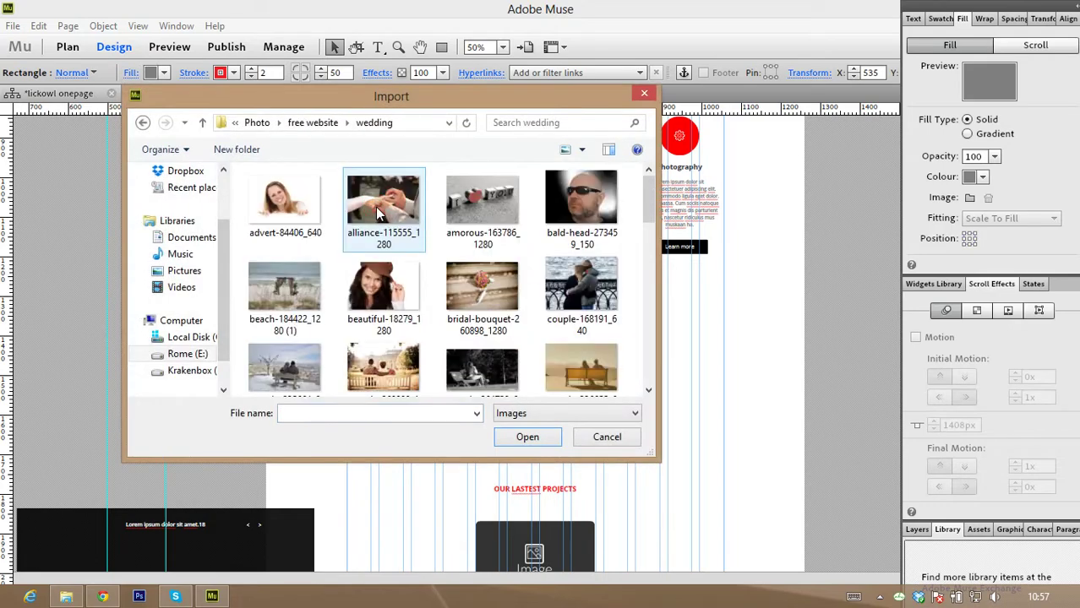
pyautogui.click(391, 283)
pyautogui.click(517, 437)
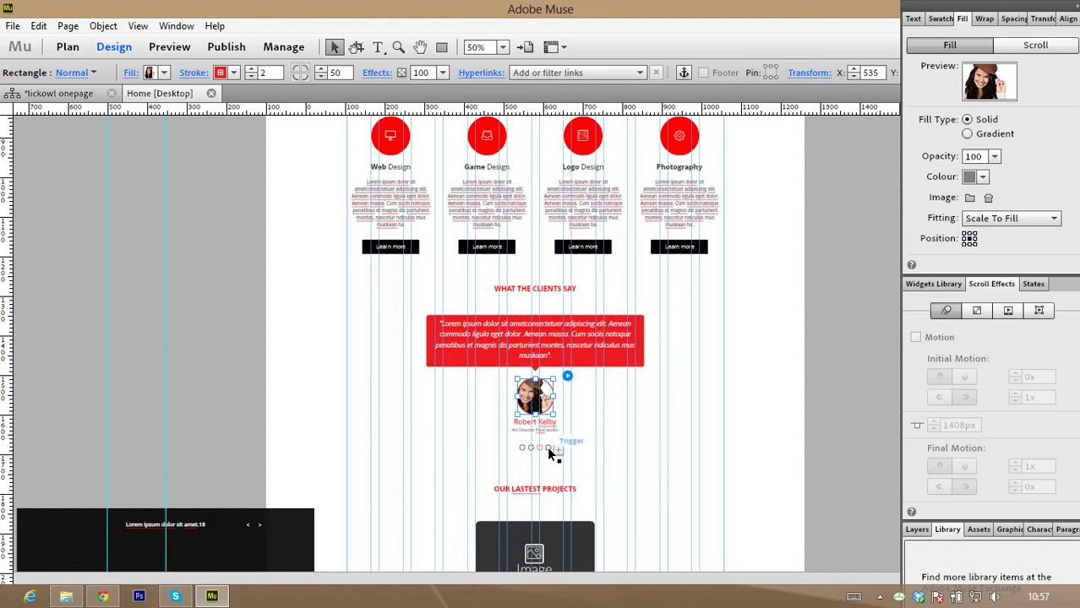
pyautogui.click(548, 449)
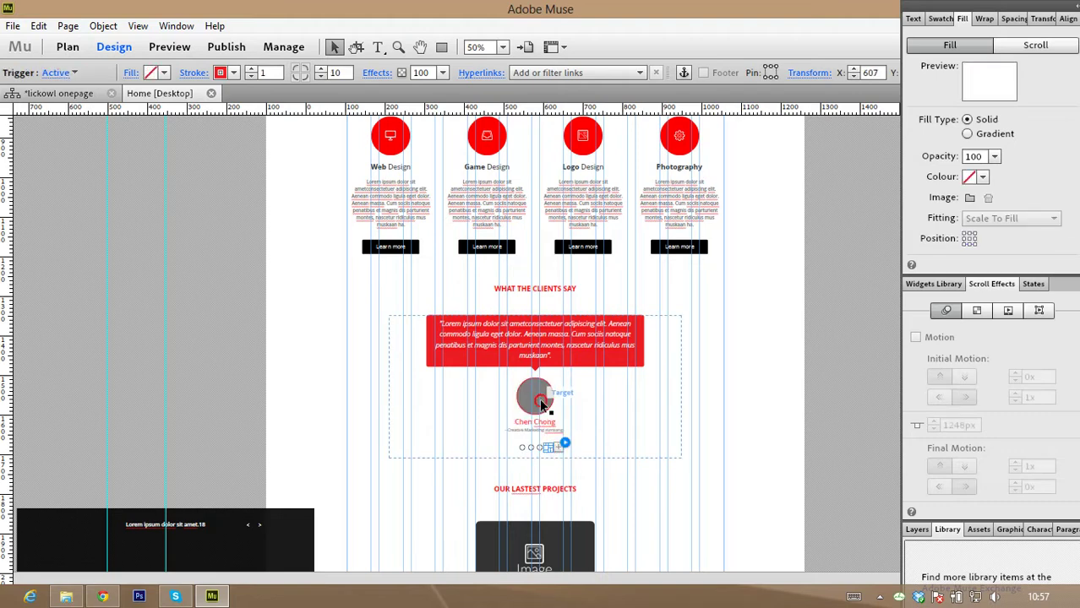
# - Fill the second testimonial's profile circle with the advert-84406_640 image
pyautogui.click(133, 72)
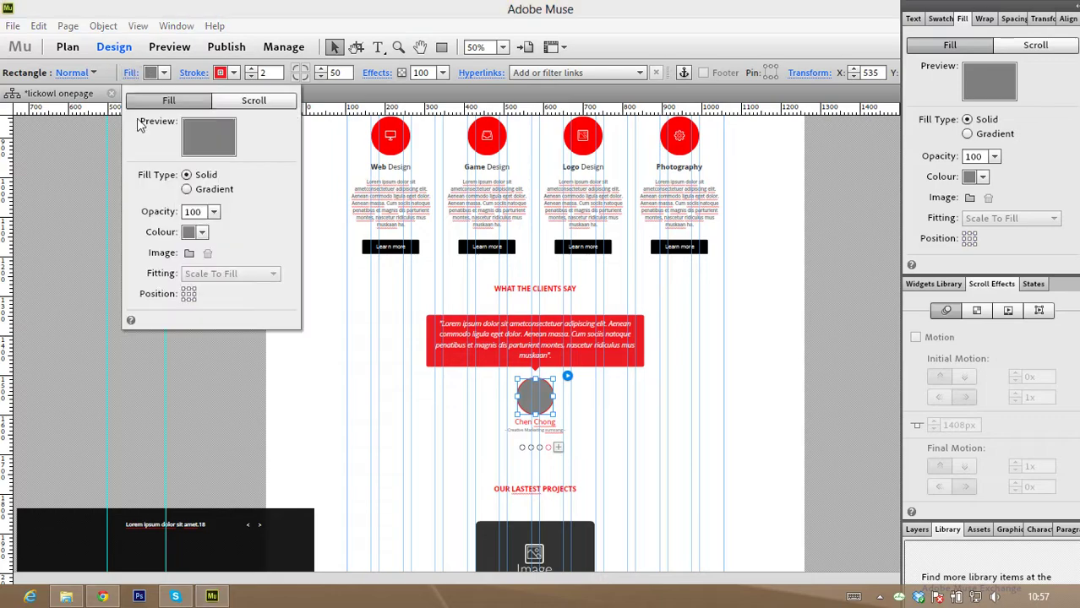
pyautogui.click(190, 252)
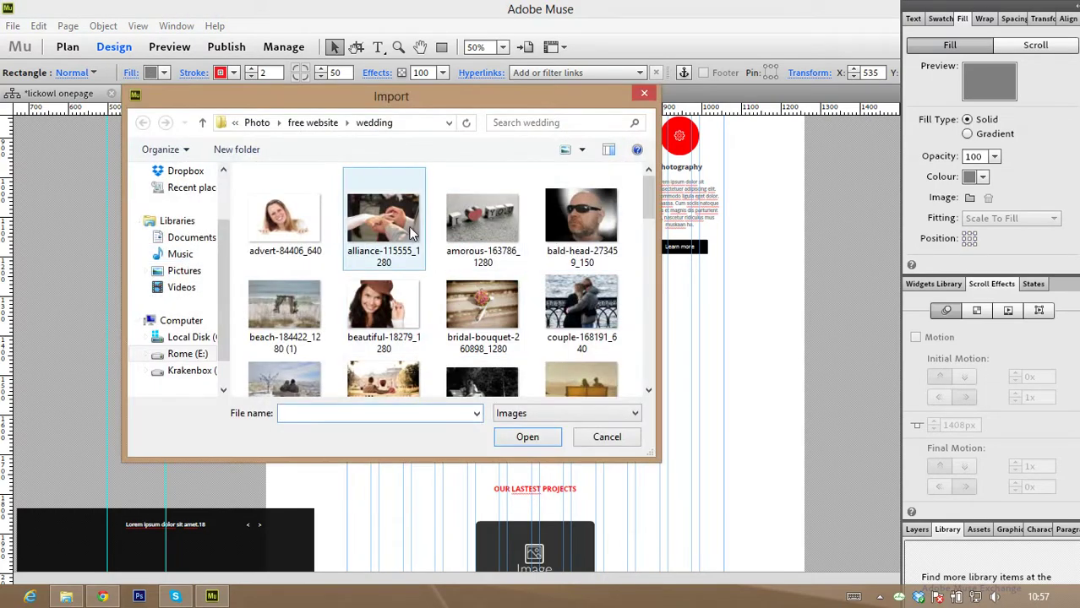
pyautogui.click(285, 222)
pyautogui.click(511, 441)
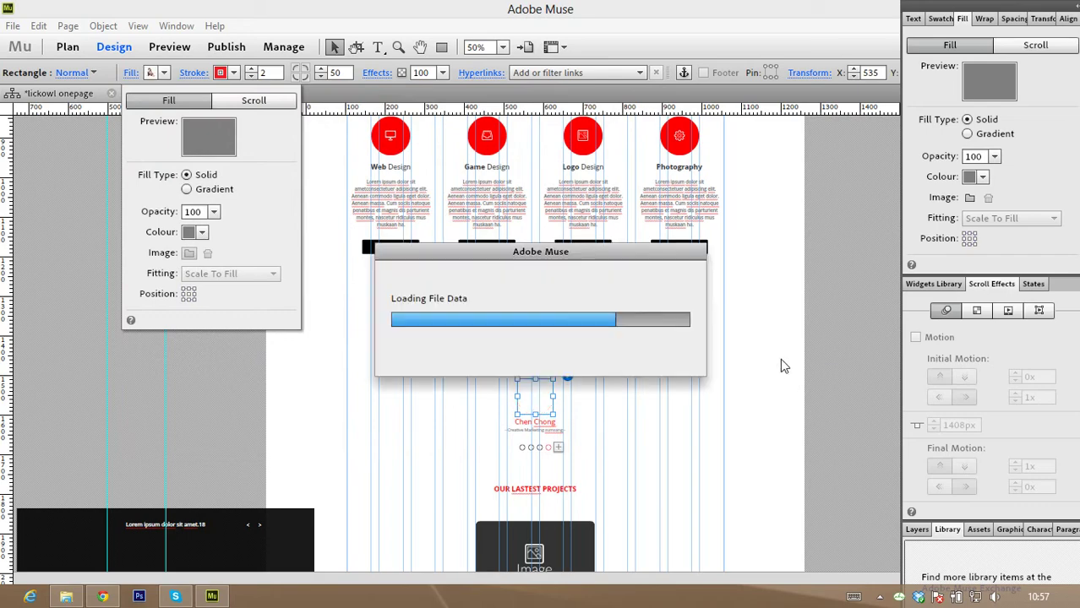
pyautogui.scroll(-5, 688, 297)
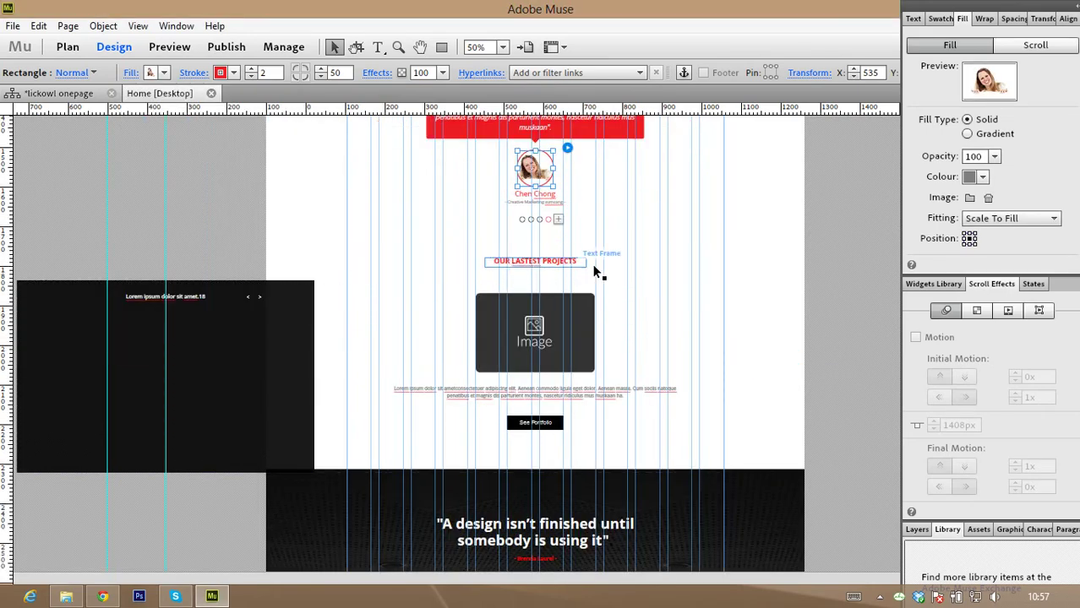
# - Drill into the Our Latest Projects slideshow down to its thumbnail and open Slideshow Options
pyautogui.click(549, 311)
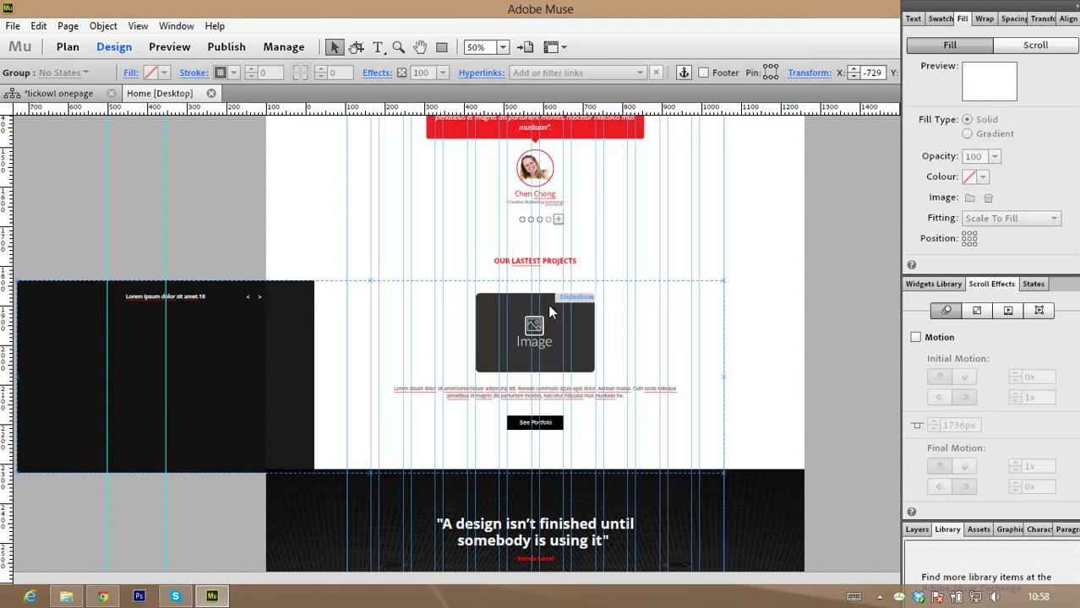
pyautogui.click(549, 311)
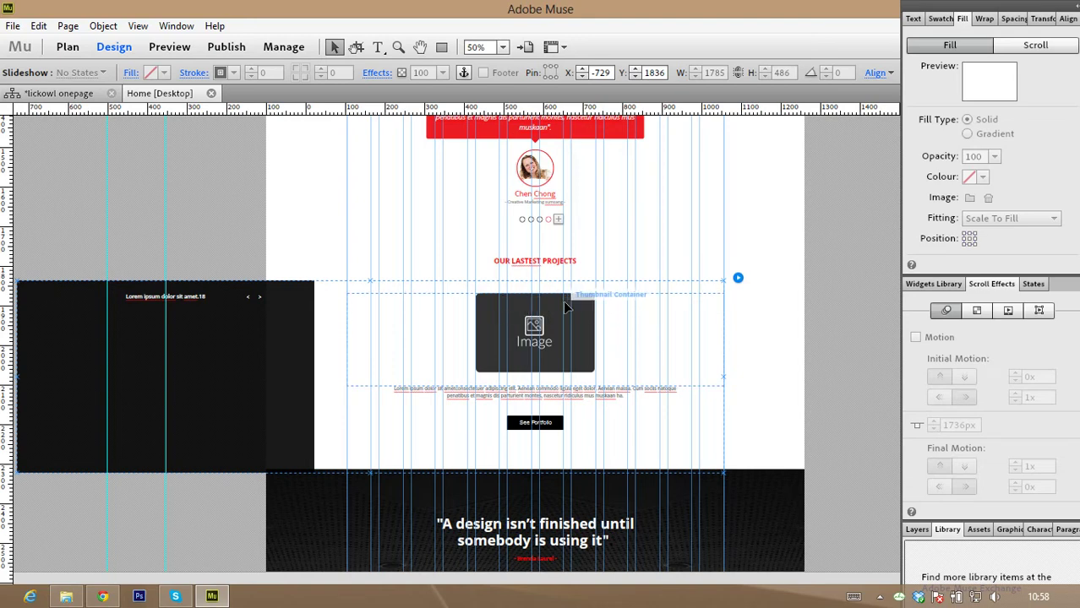
pyautogui.click(554, 304)
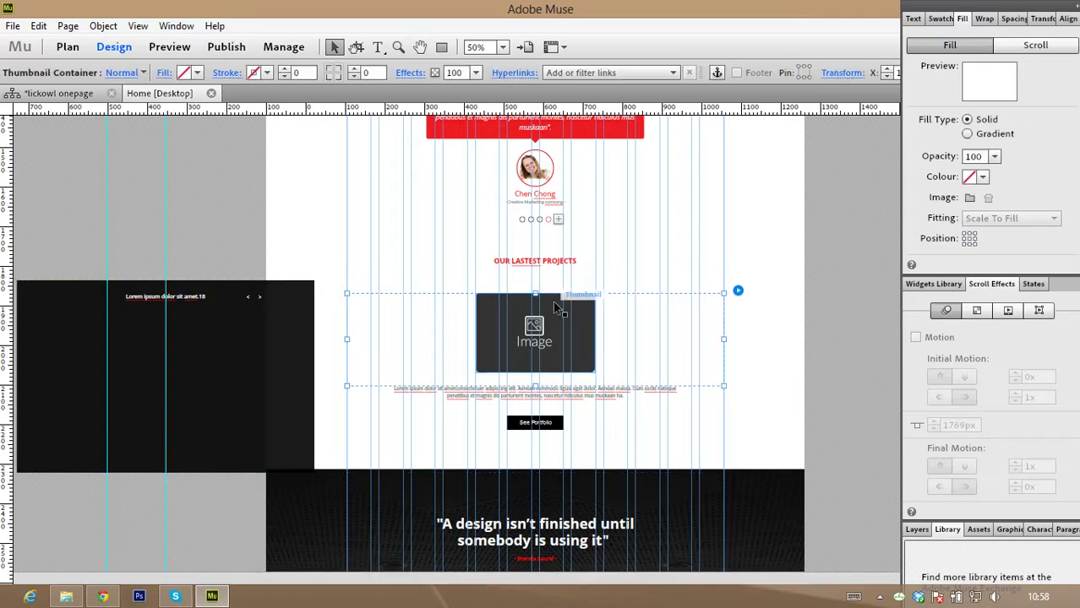
pyautogui.click(559, 309)
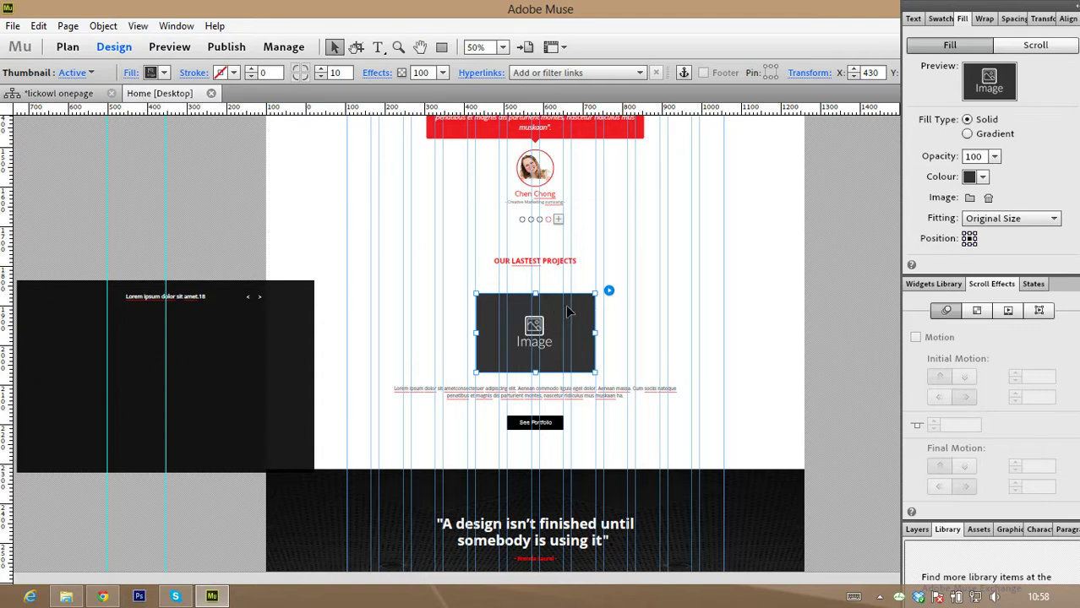
pyautogui.click(609, 293)
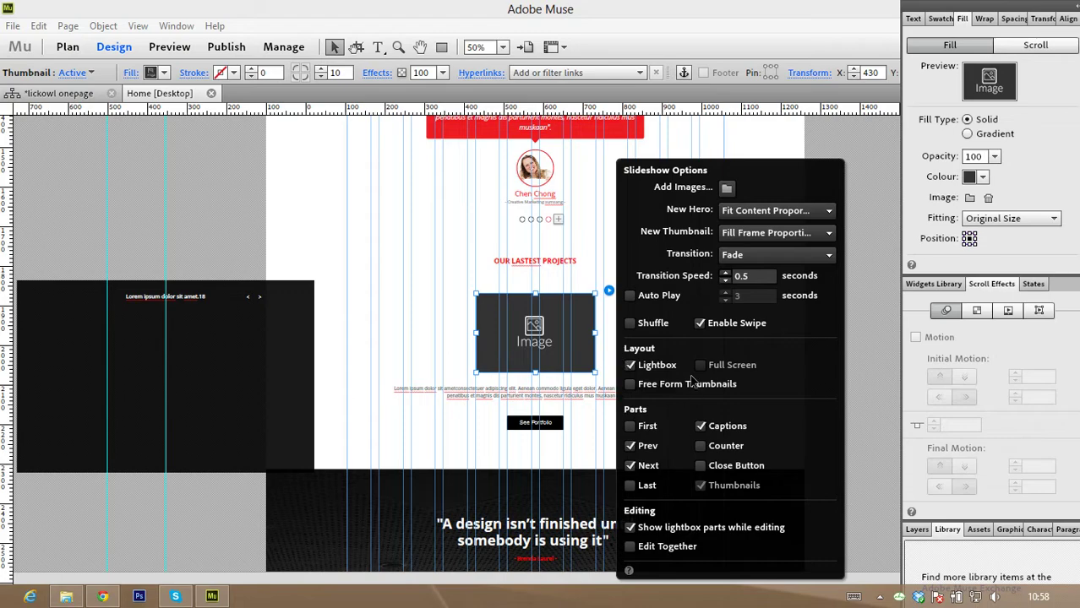
pyautogui.click(725, 189)
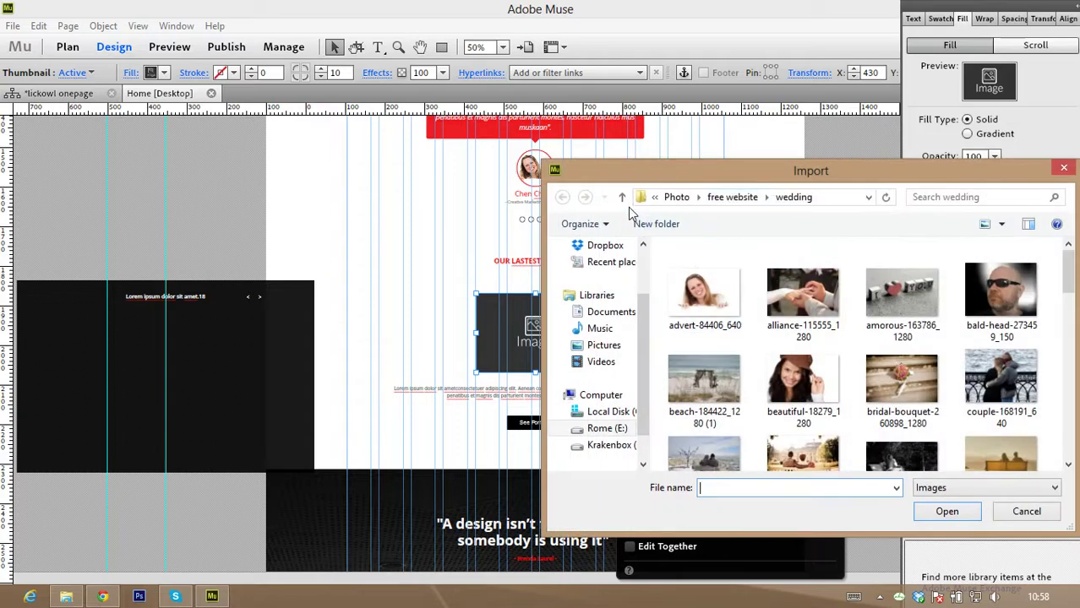
pyautogui.click(623, 198)
pyautogui.click(997, 365)
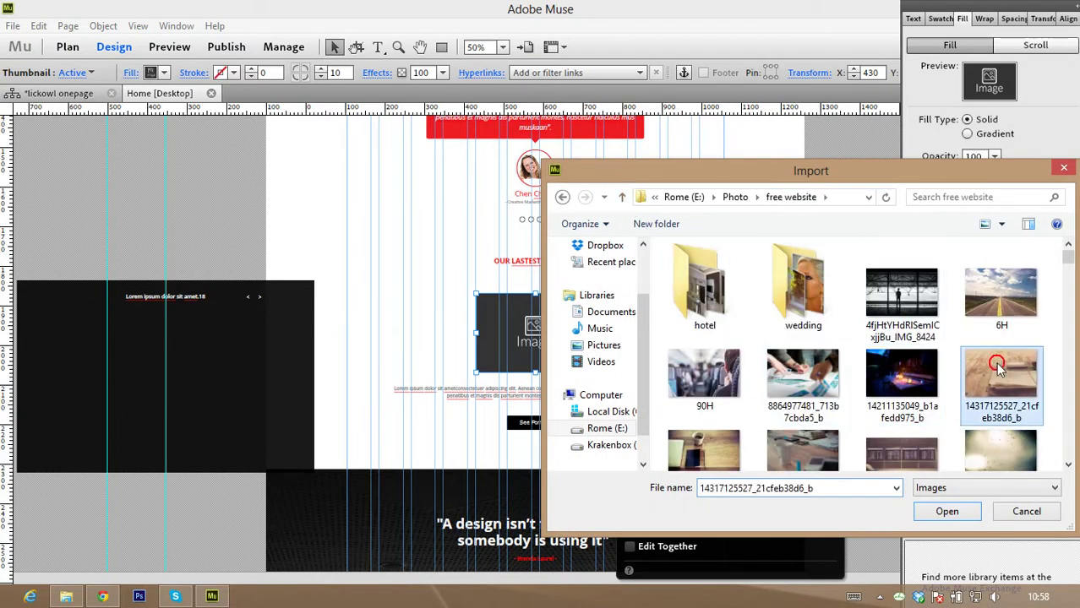
pyautogui.click(948, 511)
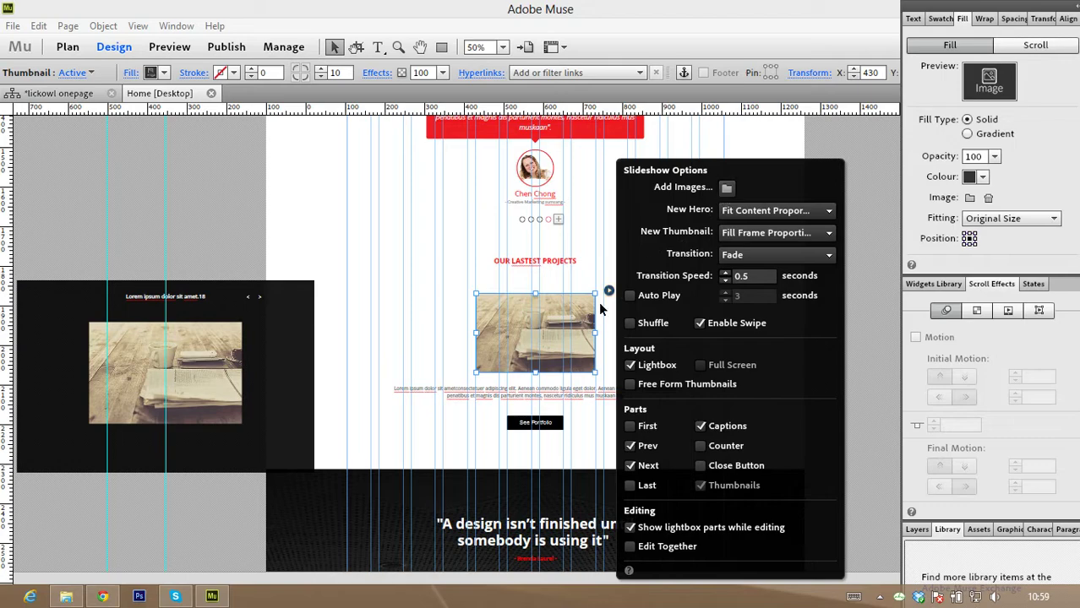
pyautogui.click(724, 191)
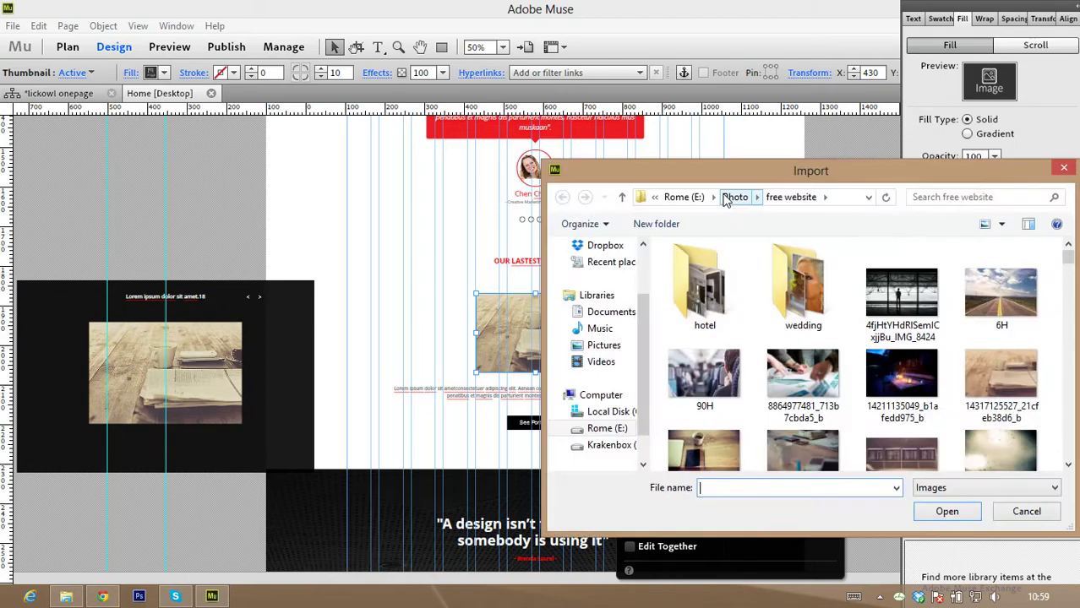
pyautogui.scroll(-1, 868, 363)
pyautogui.click(704, 412)
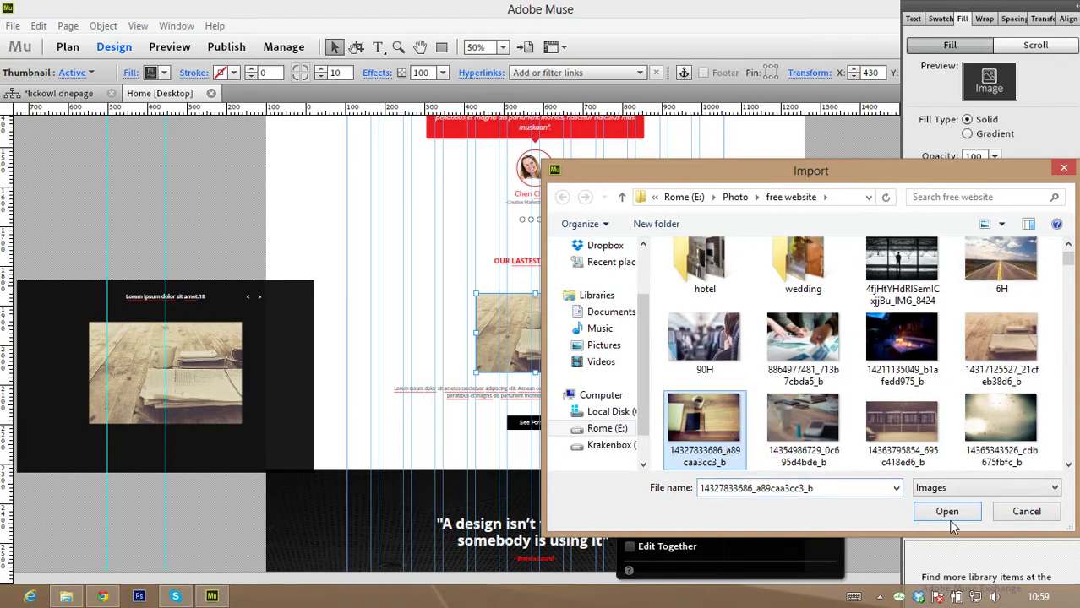
pyautogui.click(947, 511)
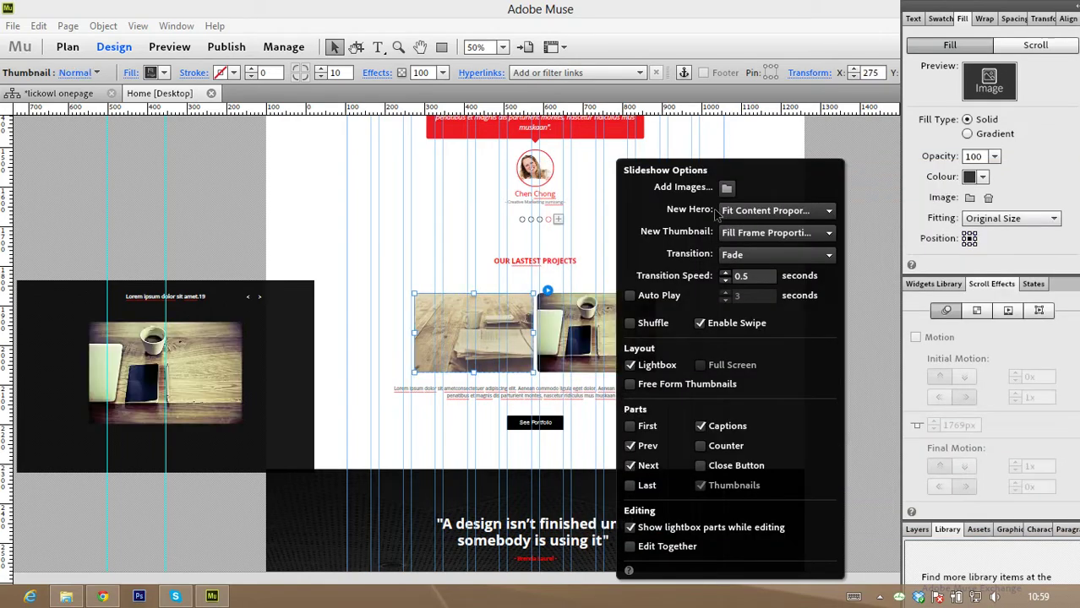
pyautogui.click(726, 187)
pyautogui.click(782, 448)
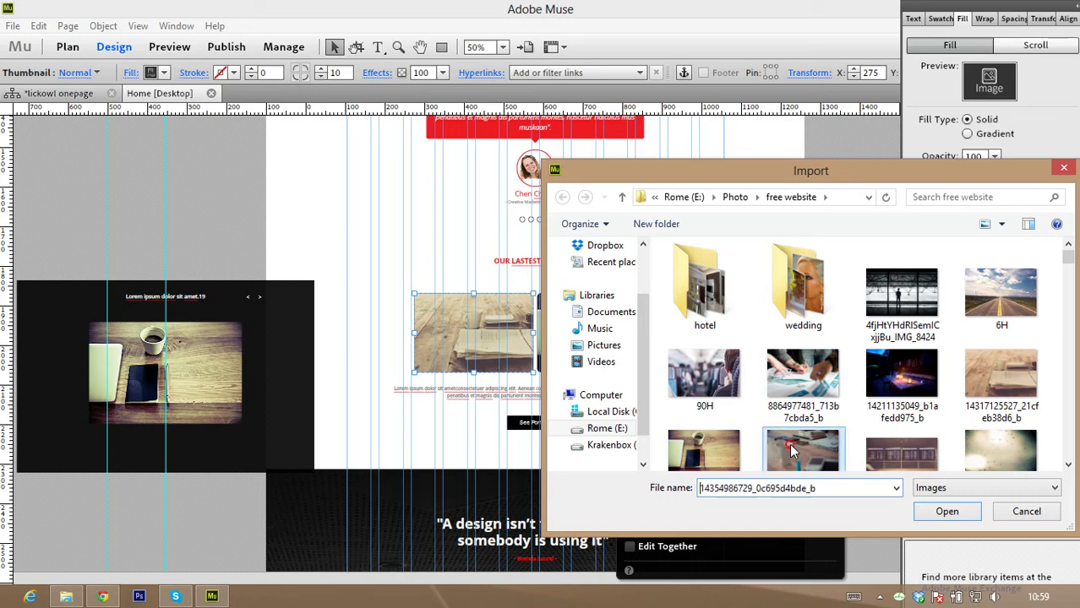
pyautogui.click(947, 511)
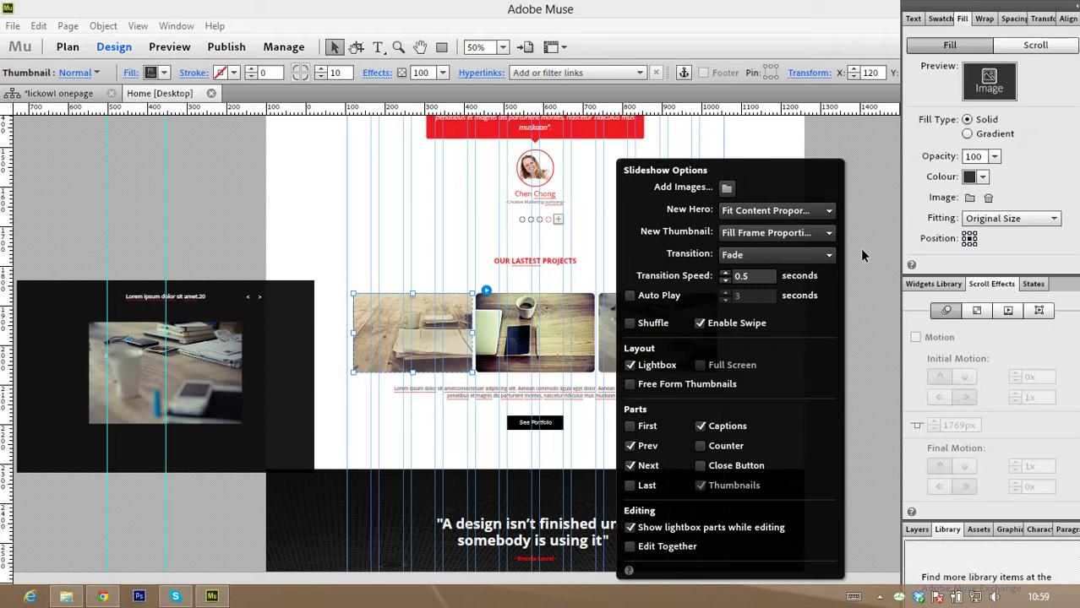
pyautogui.press('Escape')
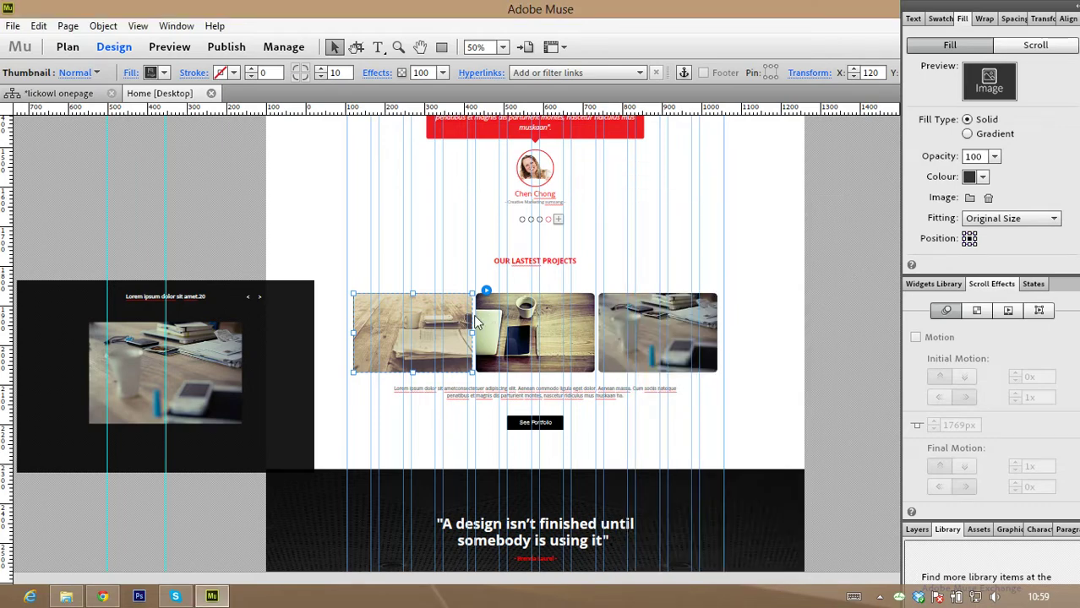
pyautogui.click(697, 290)
pyautogui.scroll(-4, 783, 335)
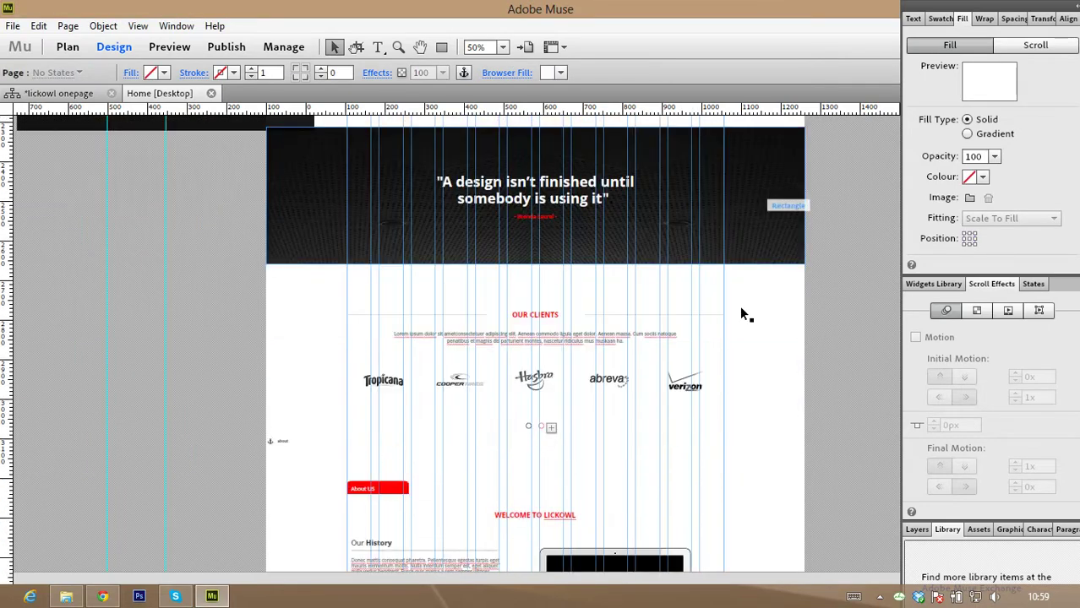
pyautogui.scroll(-1, 739, 305)
pyautogui.scroll(-1, 642, 308)
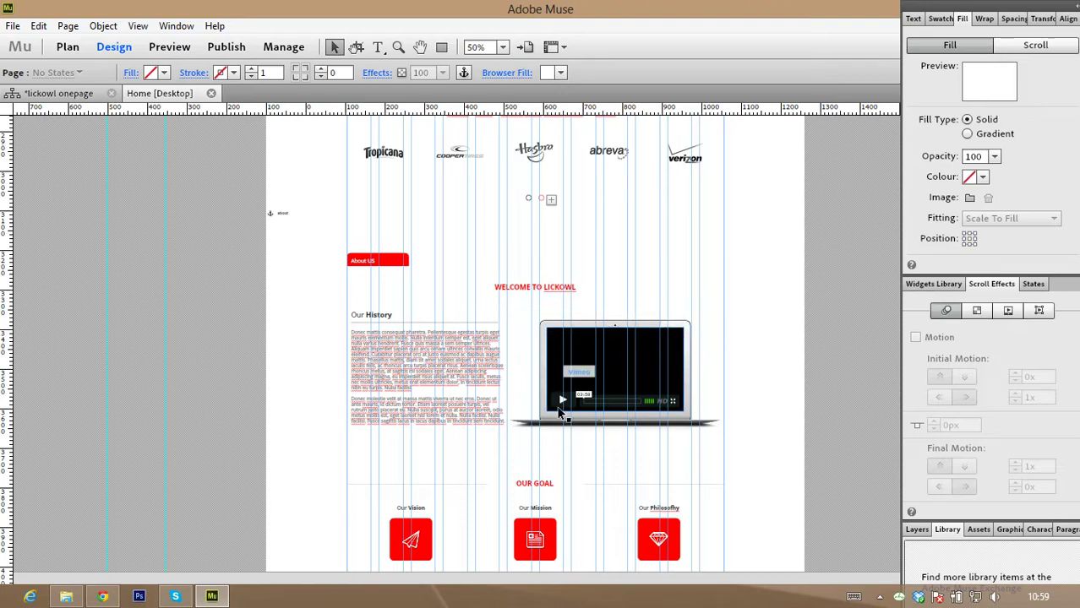
pyautogui.click(614, 343)
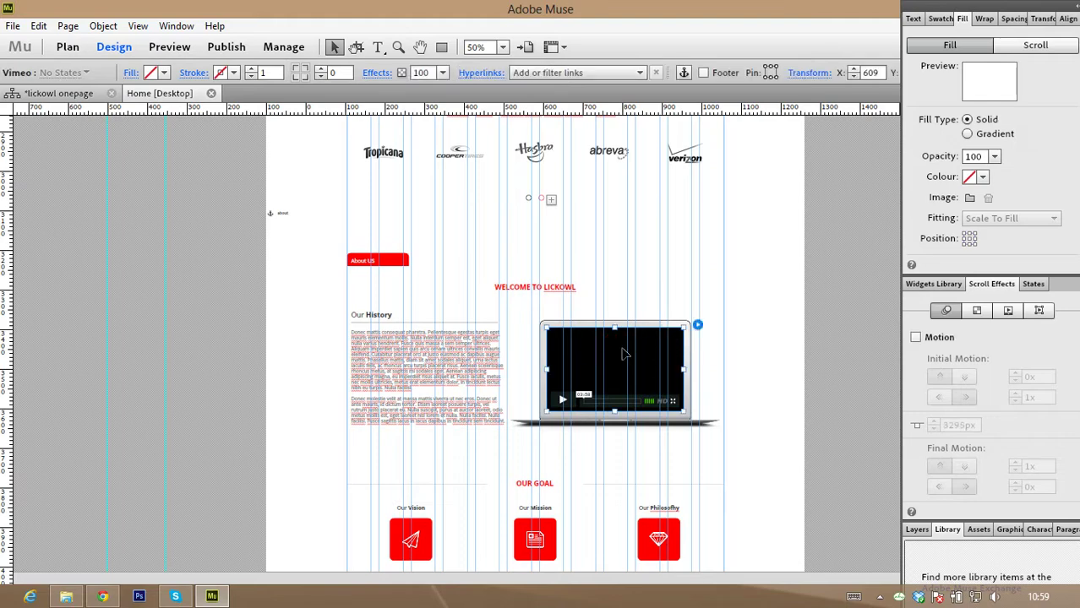
pyautogui.click(697, 326)
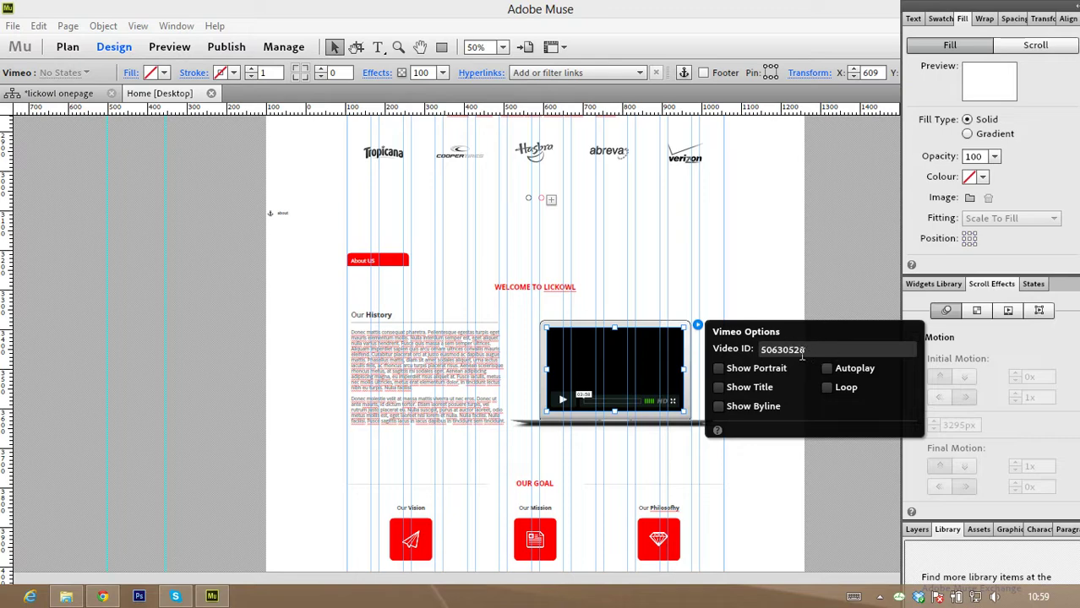
pyautogui.moveTo(802, 350); pyautogui.dragTo(759, 350)
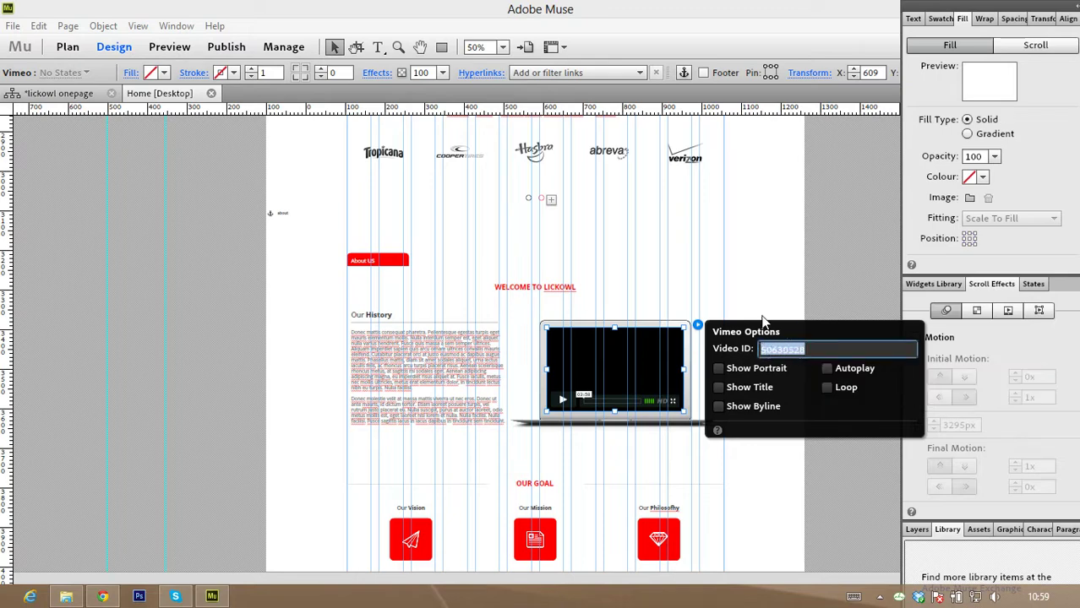
pyautogui.click(739, 259)
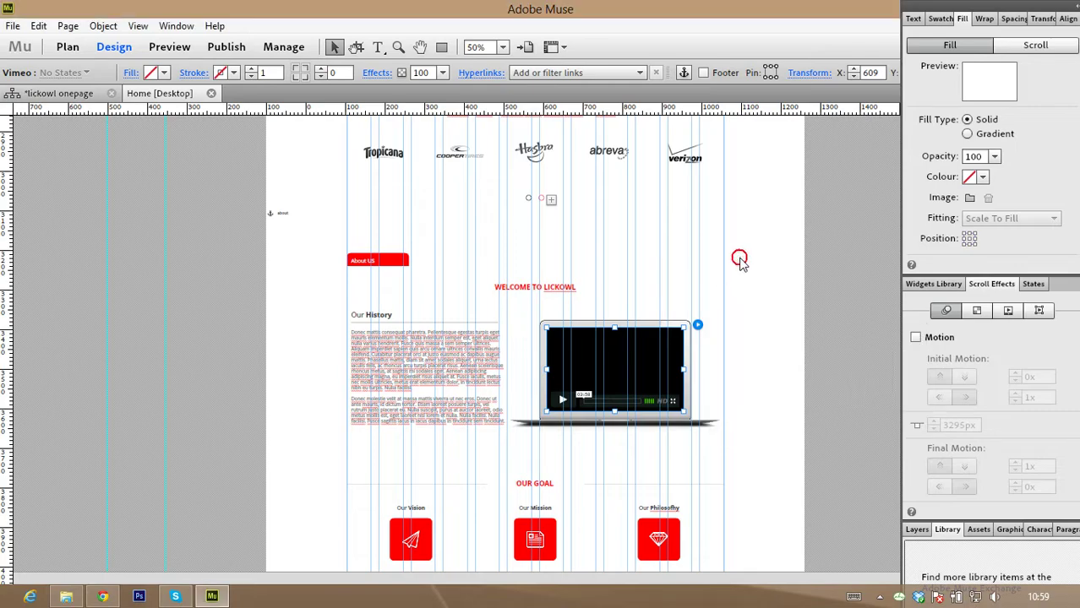
# - Scroll down to Our Team and select the first card's image frame
pyautogui.scroll(-3, 642, 271)
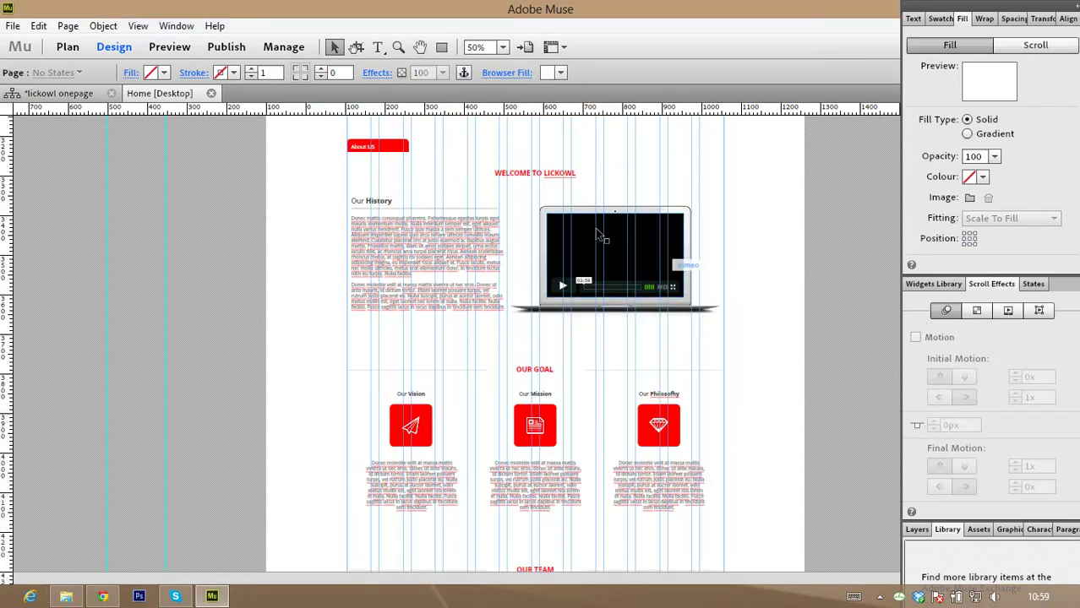
pyautogui.scroll(-6, 597, 235)
pyautogui.scroll(-3, 580, 228)
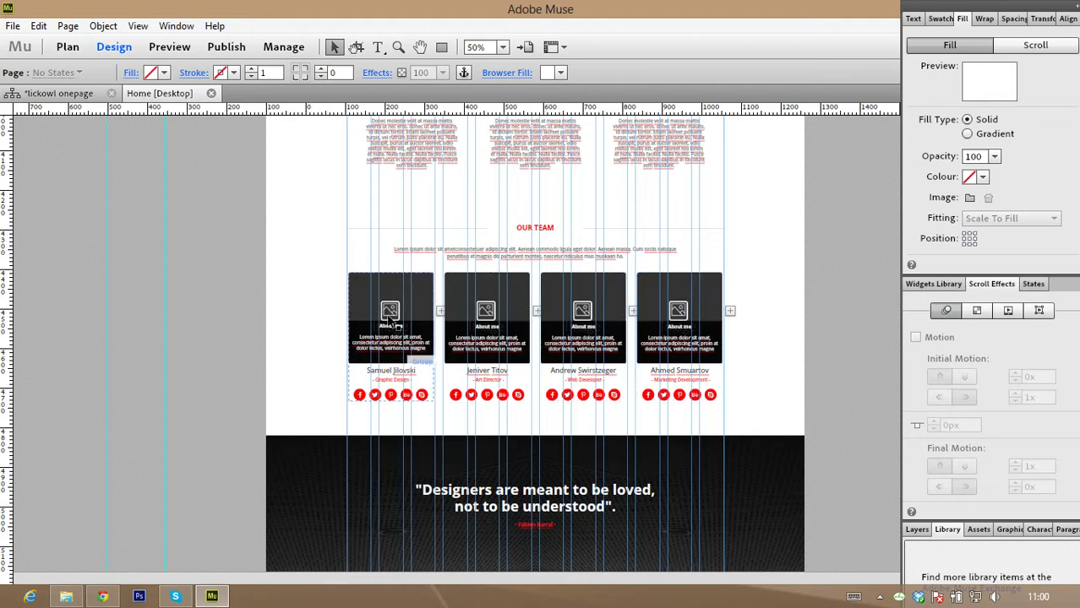
pyautogui.click(389, 280)
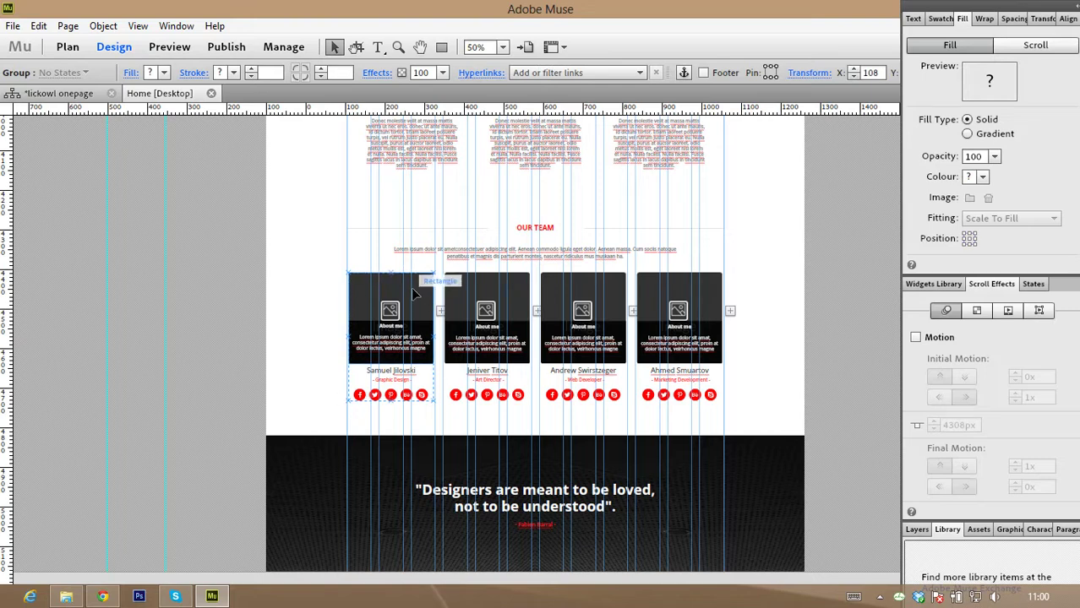
pyautogui.click(378, 290)
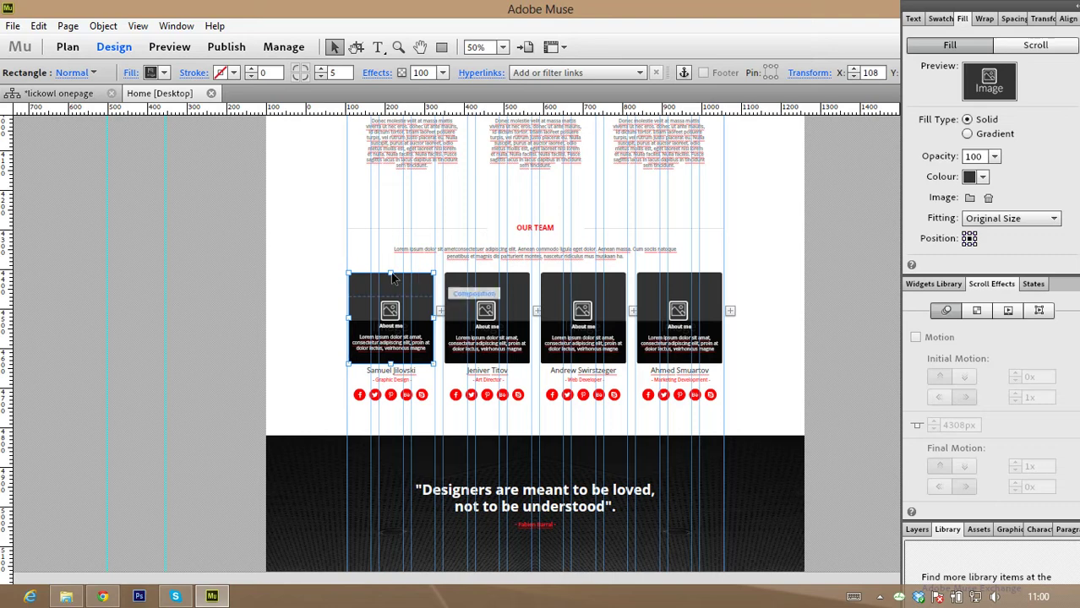
# - Fill the frame with bald-head-273459_150 from the wedding folder, fitted with Scale To Fill
pyautogui.click(132, 75)
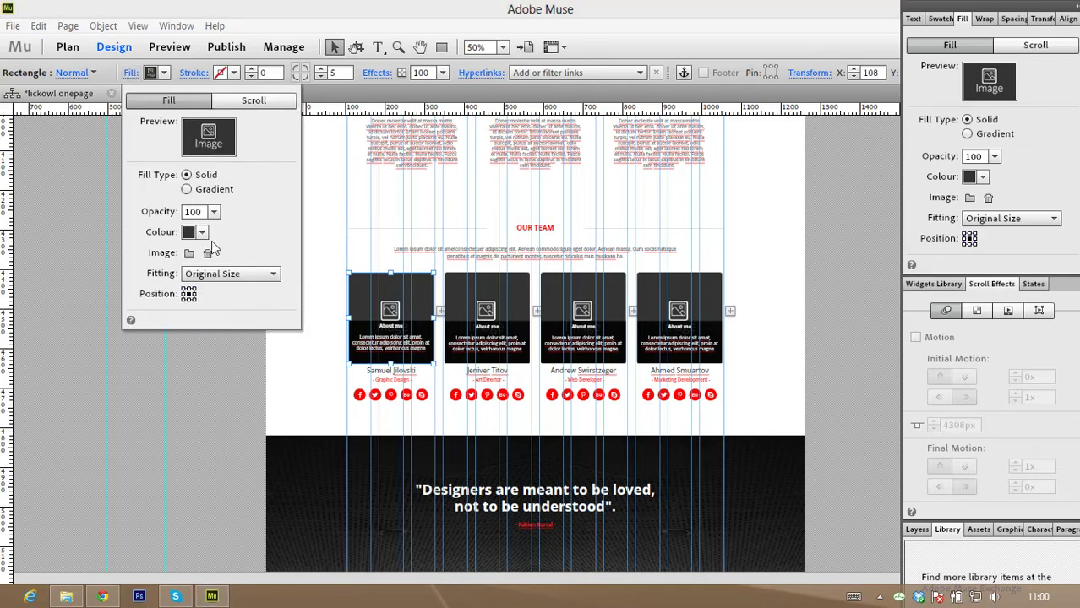
pyautogui.click(190, 254)
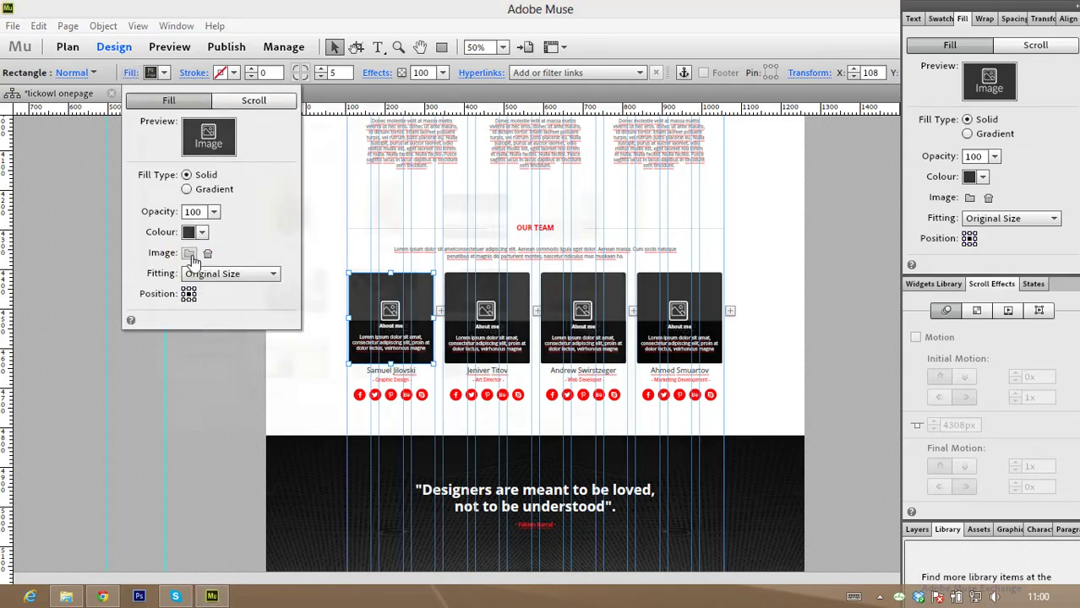
pyautogui.doubleClick(375, 221)
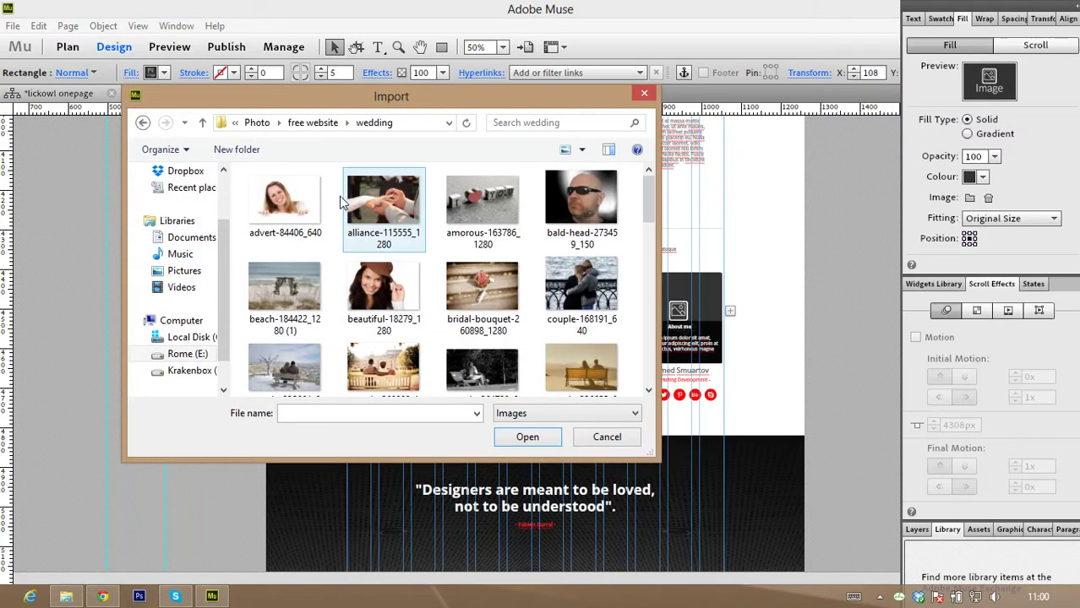
pyautogui.click(558, 197)
pyautogui.click(529, 437)
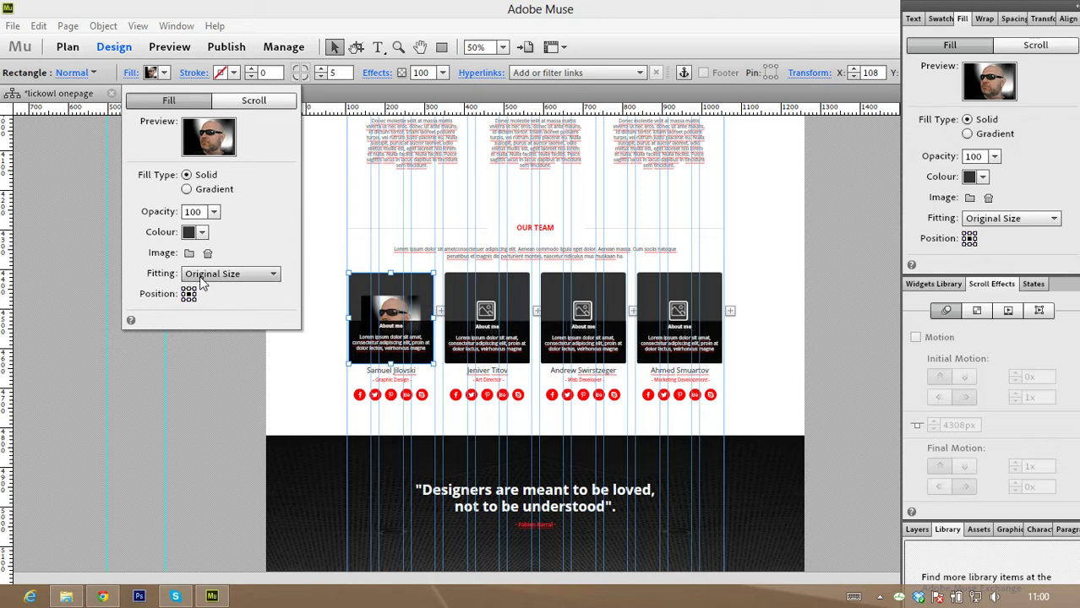
pyautogui.click(245, 275)
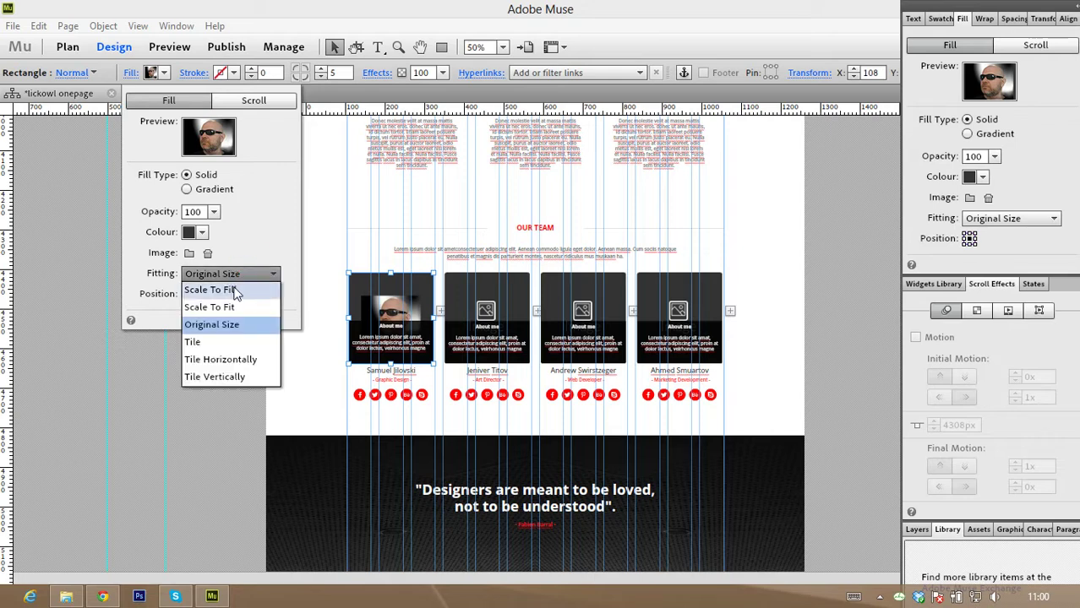
pyautogui.click(236, 291)
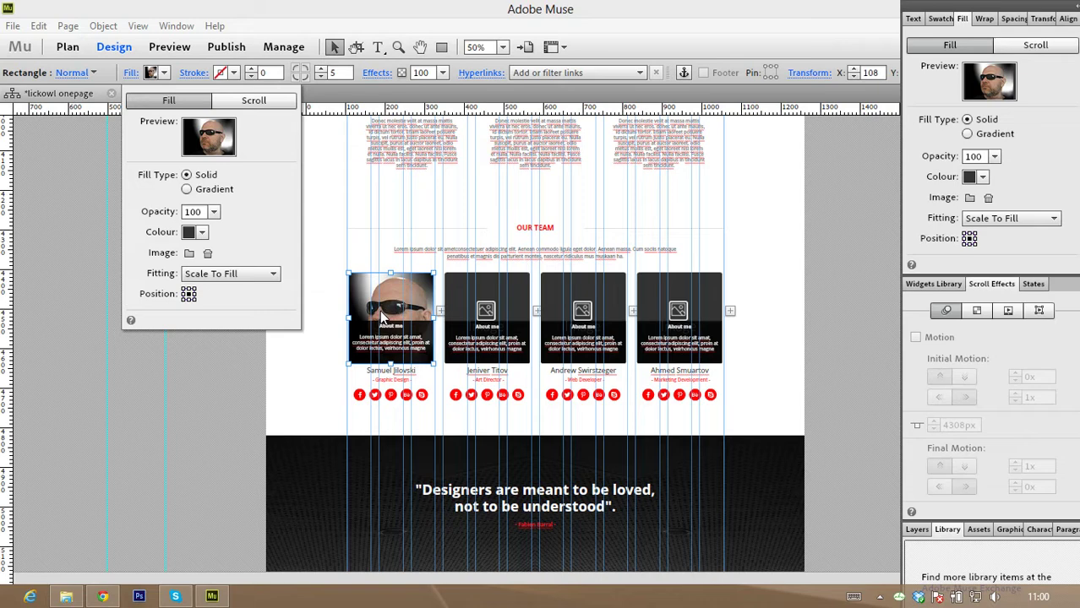
# - Fill the second team card's image frame with the beautiful-18279_1280 photo
pyautogui.click(783, 213)
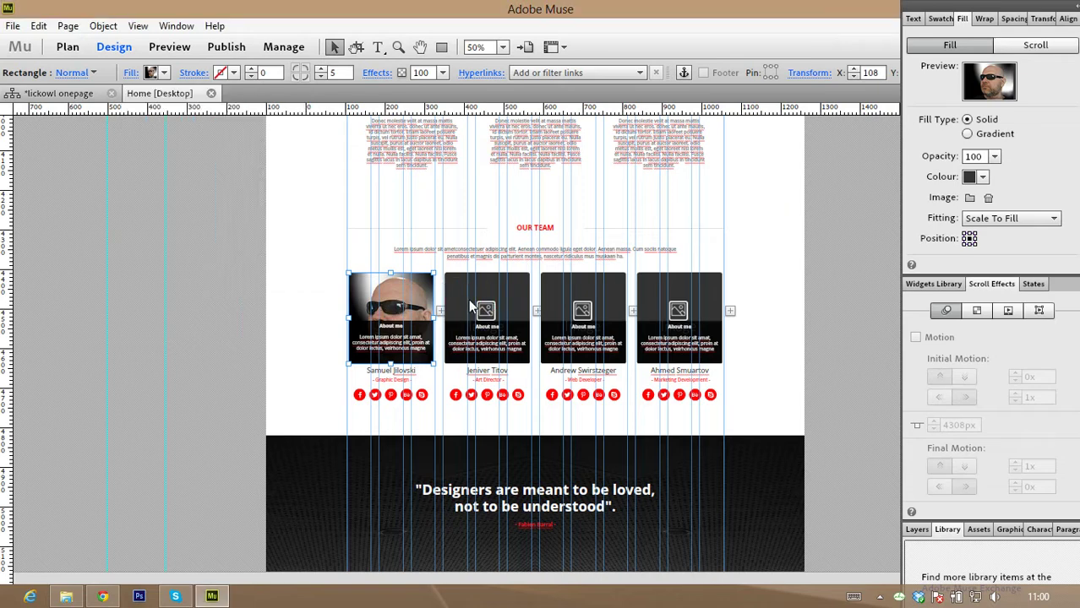
pyautogui.click(488, 309)
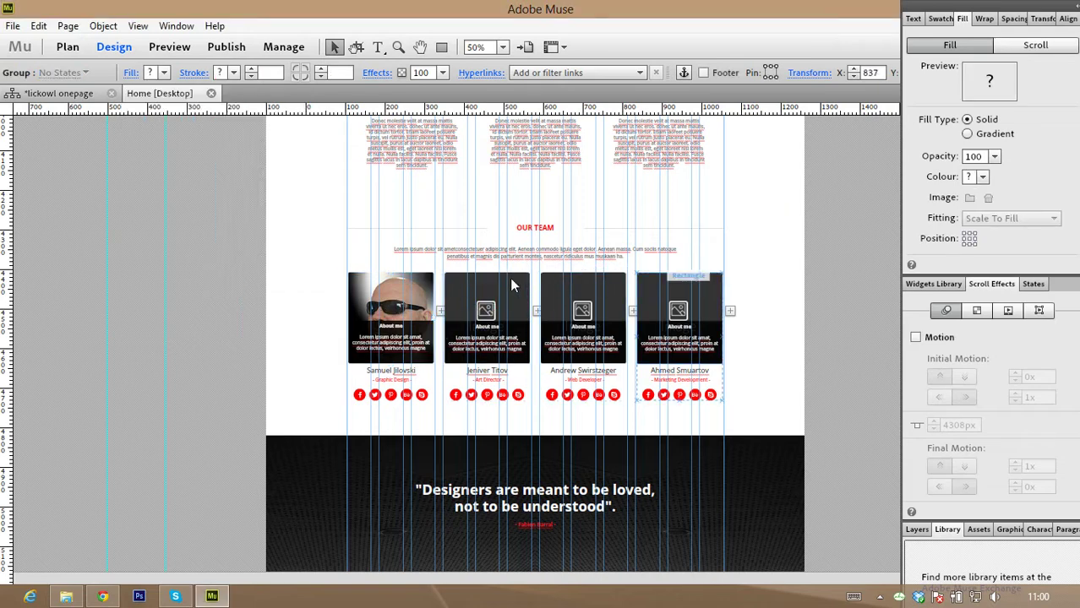
pyautogui.click(460, 286)
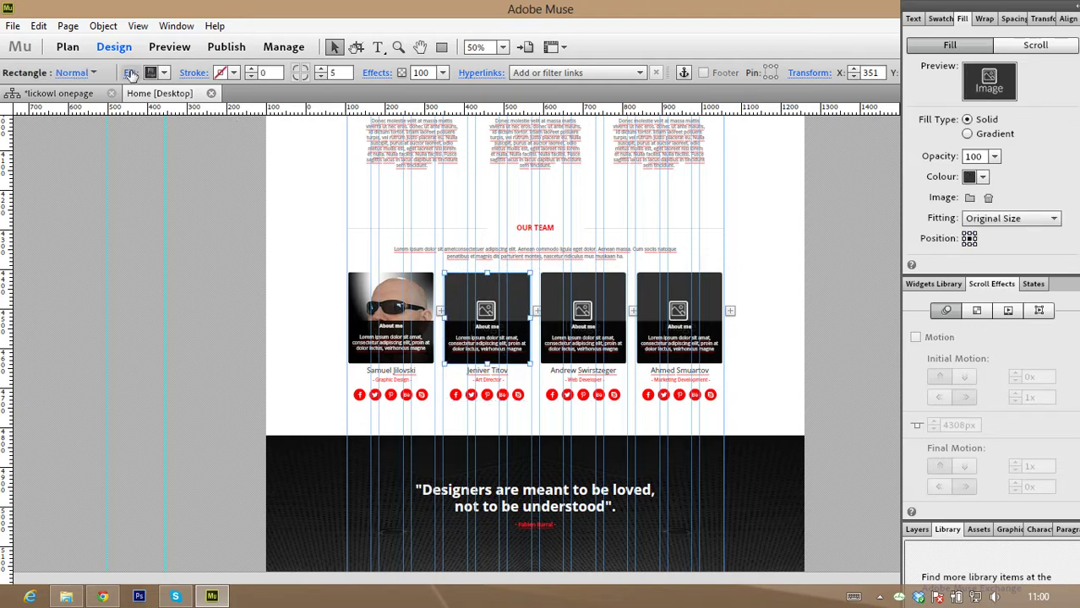
pyautogui.click(131, 74)
pyautogui.click(192, 255)
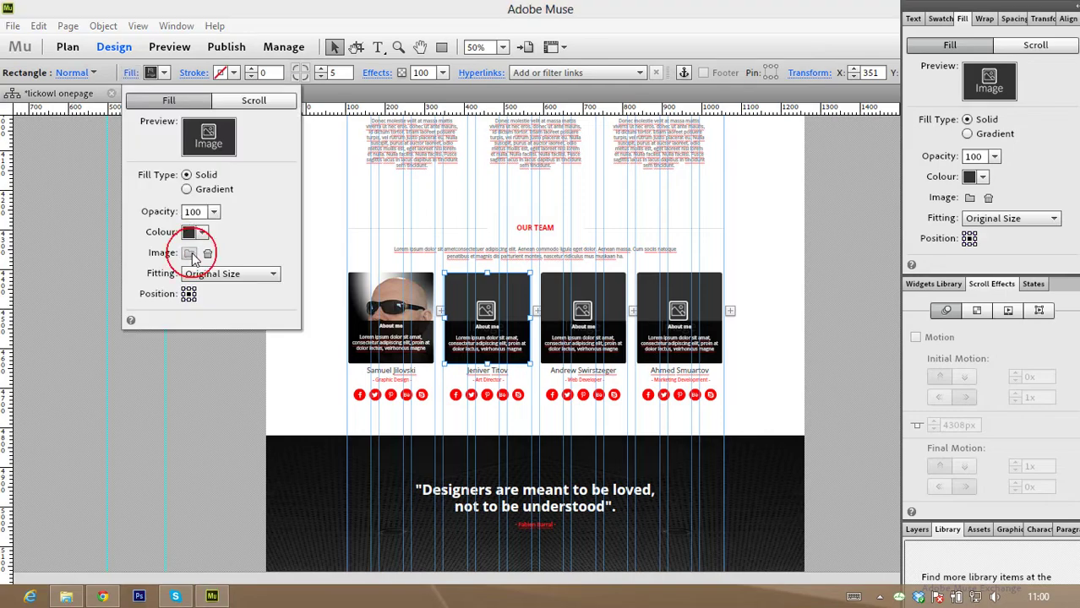
pyautogui.click(353, 306)
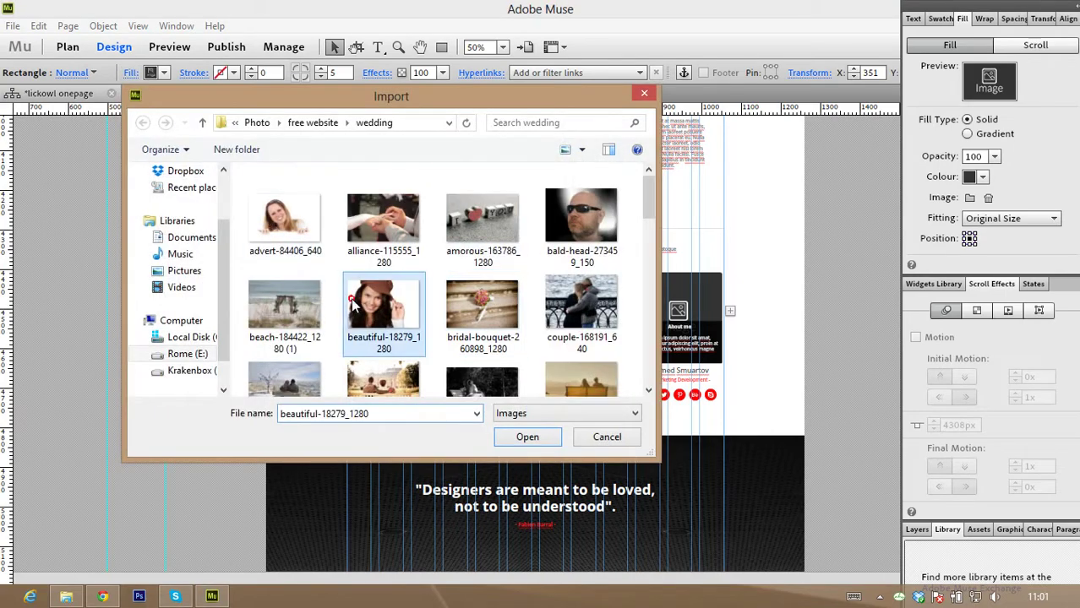
pyautogui.click(528, 437)
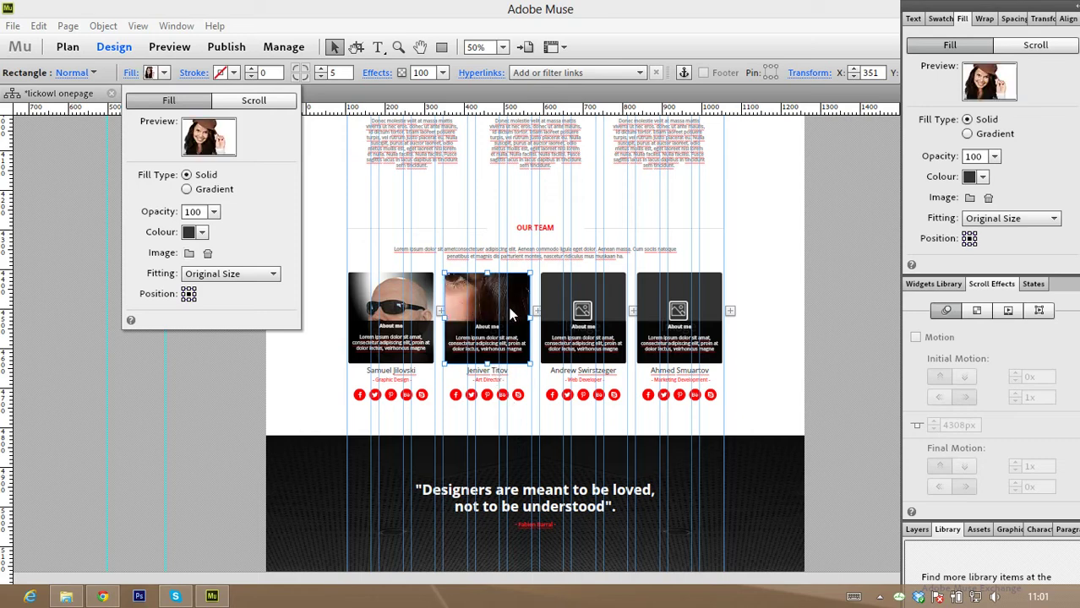
# - Set the photo to Scale To Fill and reposition it so her face is centred
pyautogui.click(237, 274)
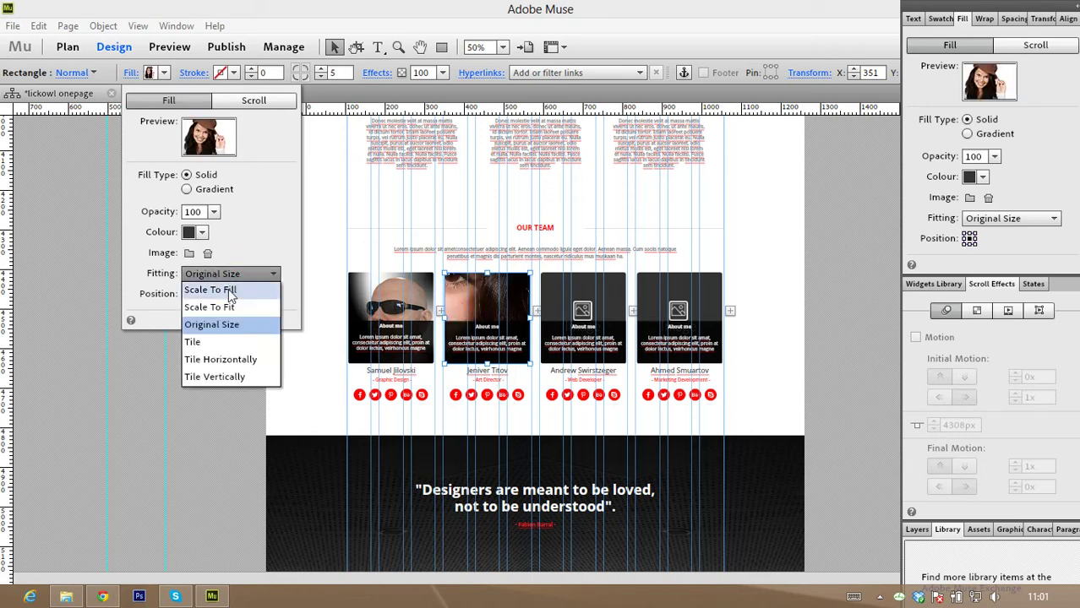
pyautogui.click(229, 290)
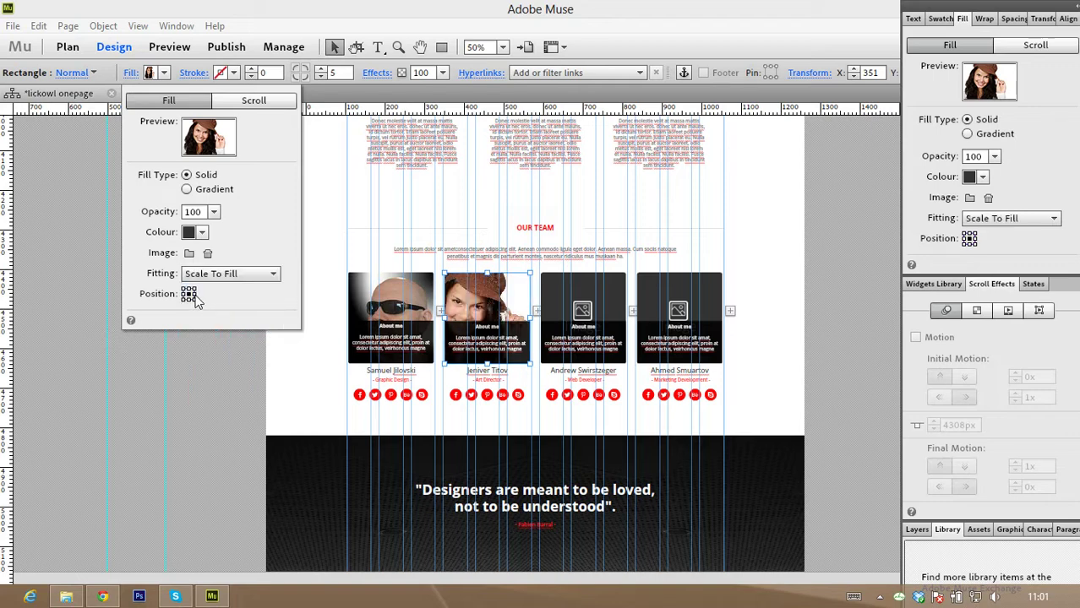
pyautogui.click(195, 298)
pyautogui.click(188, 296)
pyautogui.click(188, 297)
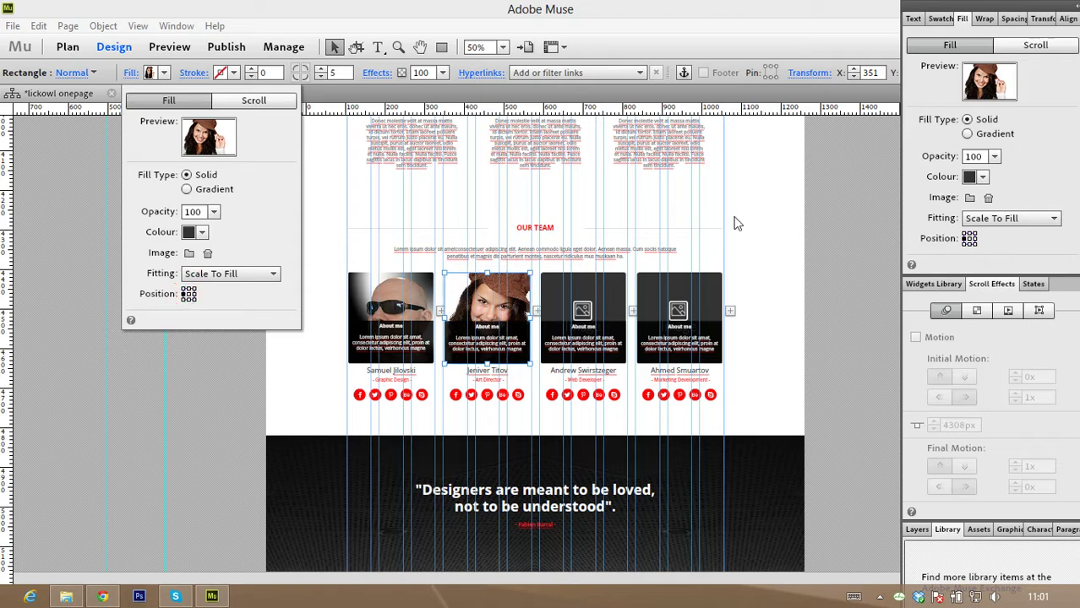
pyautogui.click(765, 212)
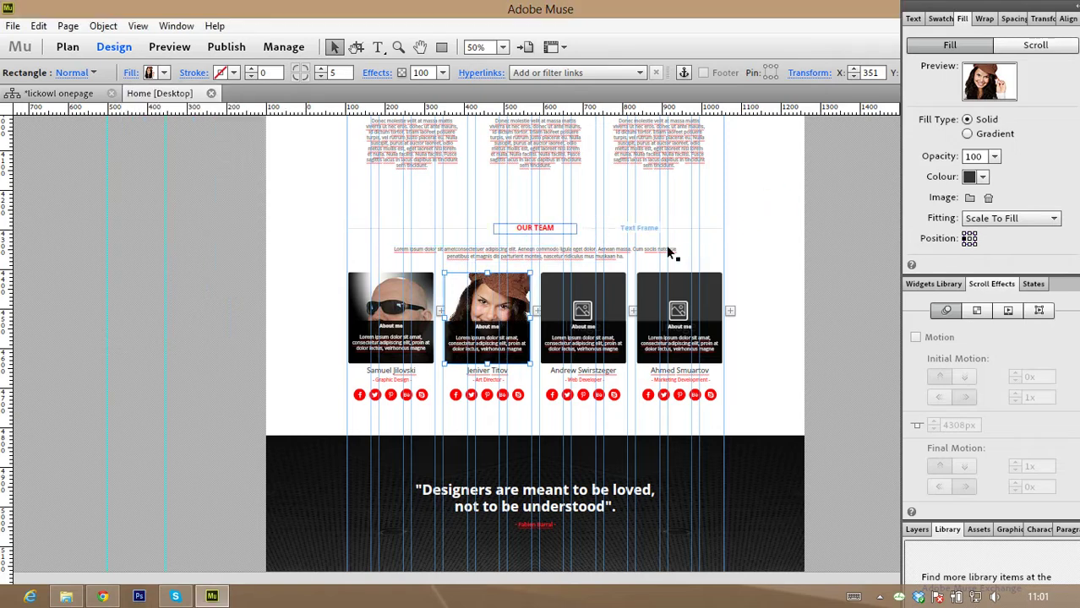
# - Deselect and scroll past Some Facts, Our Services and Our Pricing to Look Our Work Now
pyautogui.click(772, 282)
pyautogui.scroll(-4, 769, 271)
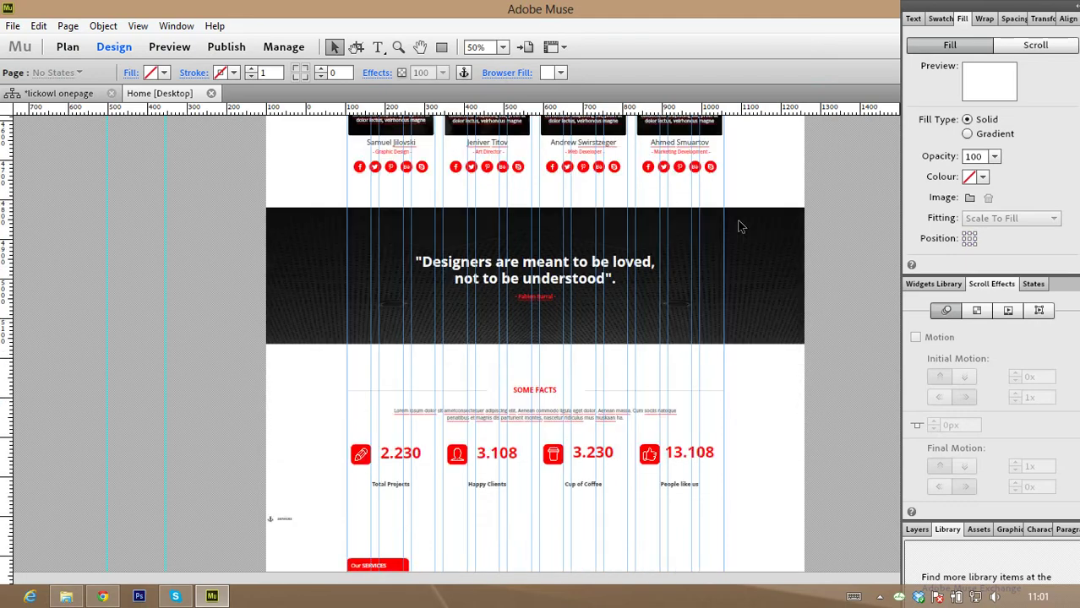
pyautogui.scroll(-6, 642, 186)
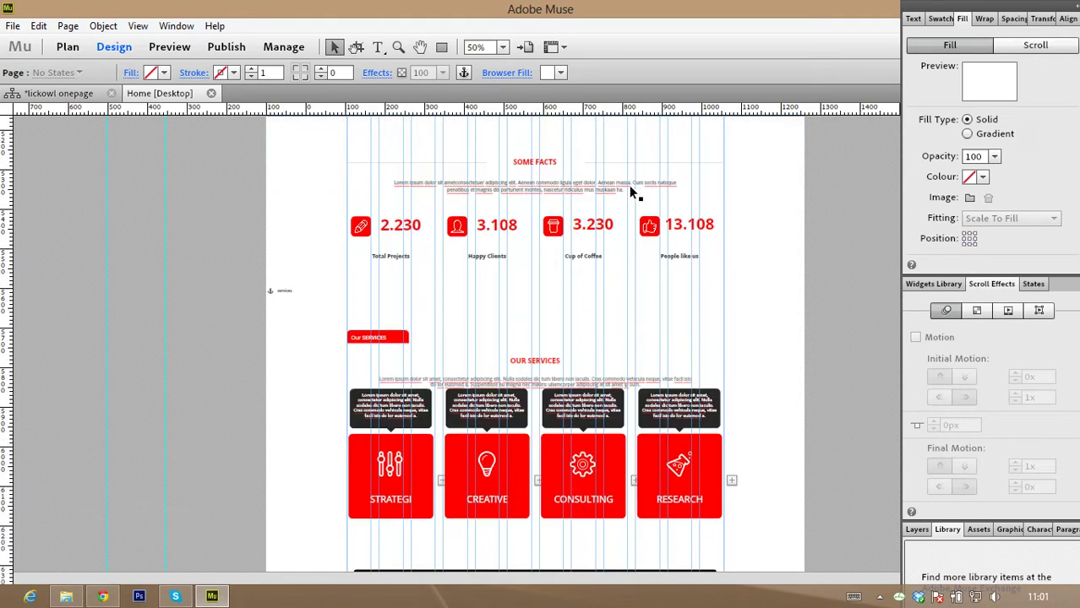
pyautogui.scroll(-2, 549, 199)
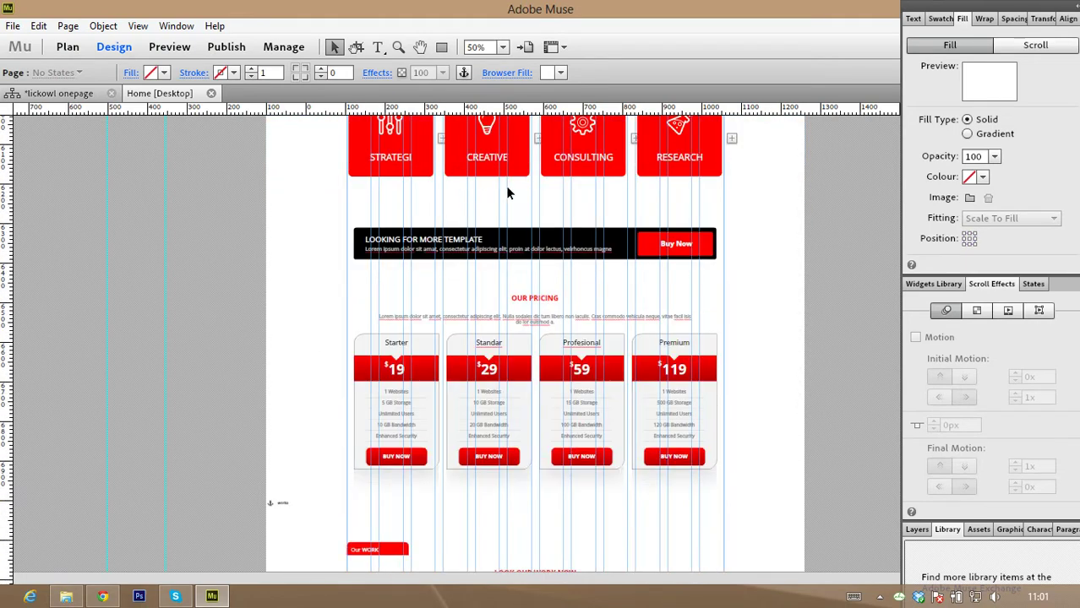
pyautogui.scroll(2, 520, 187)
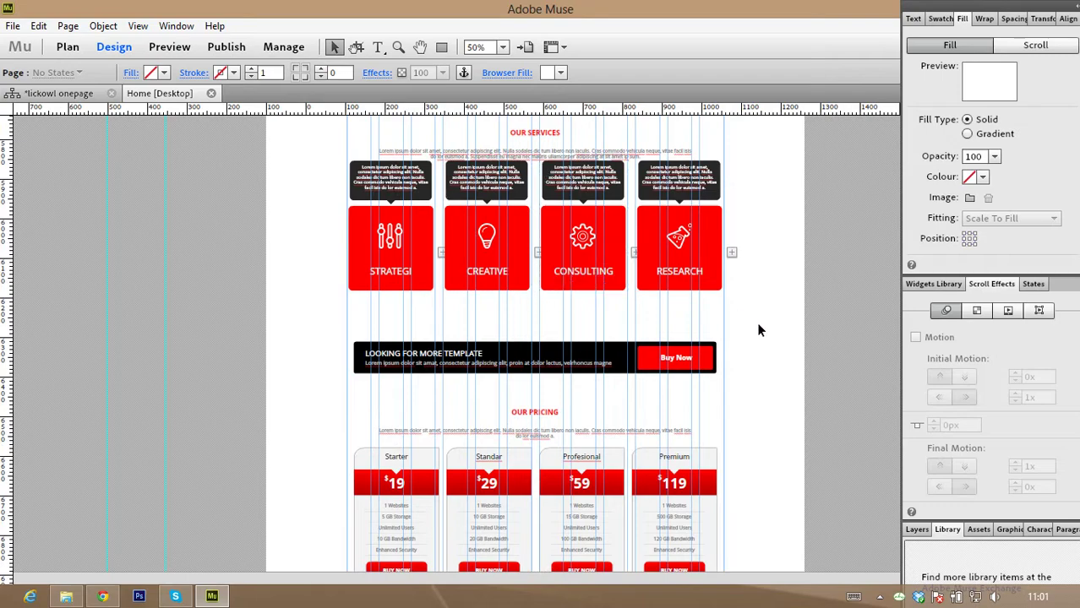
pyautogui.scroll(-2, 754, 322)
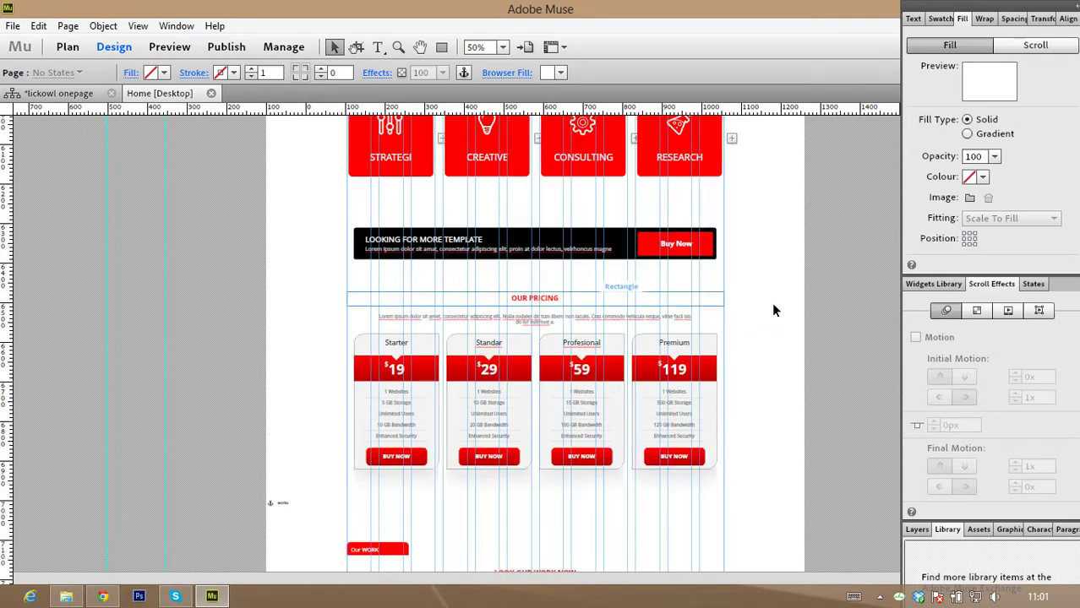
pyautogui.scroll(-2, 752, 309)
pyautogui.scroll(-2, 723, 272)
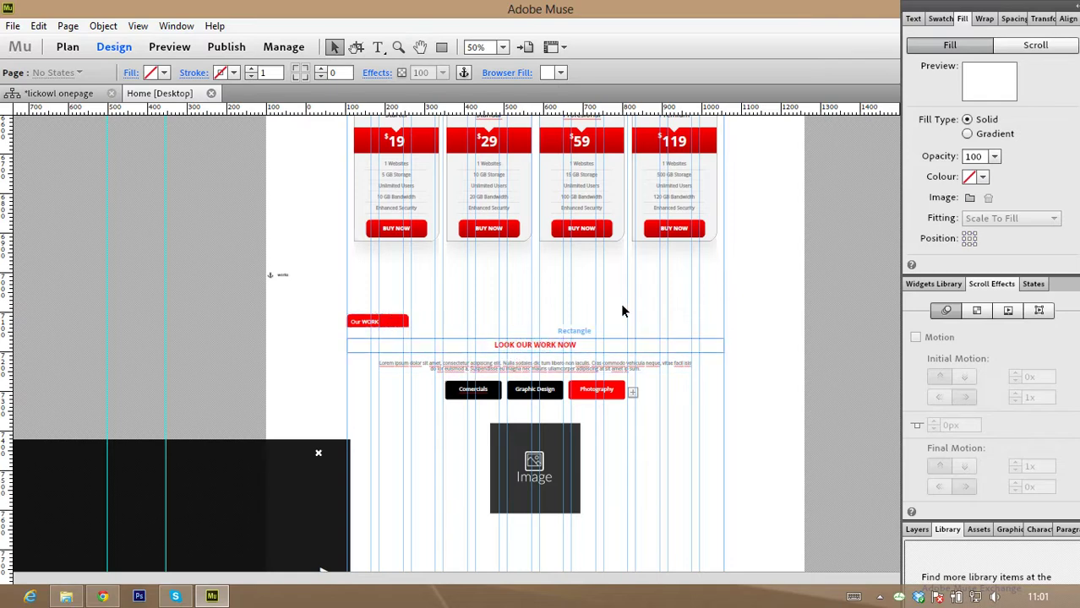
pyautogui.scroll(-2, 622, 311)
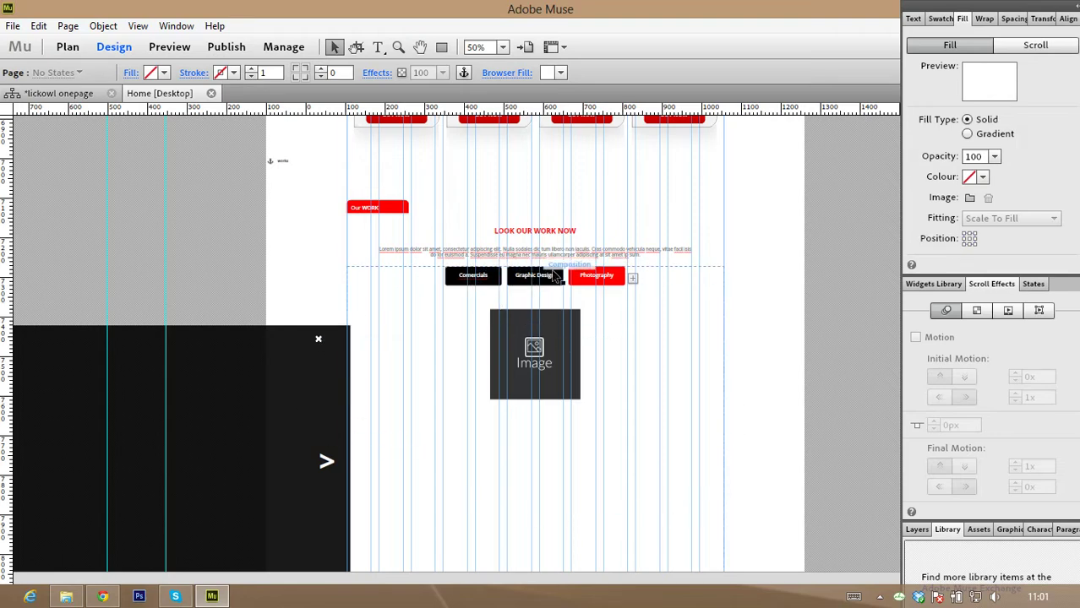
# - Switch to the Graphic Design panel, then back to the Commercials panel
pyautogui.moveTo(594, 287); pyautogui.dragTo(524, 285)
pyautogui.click(524, 286)
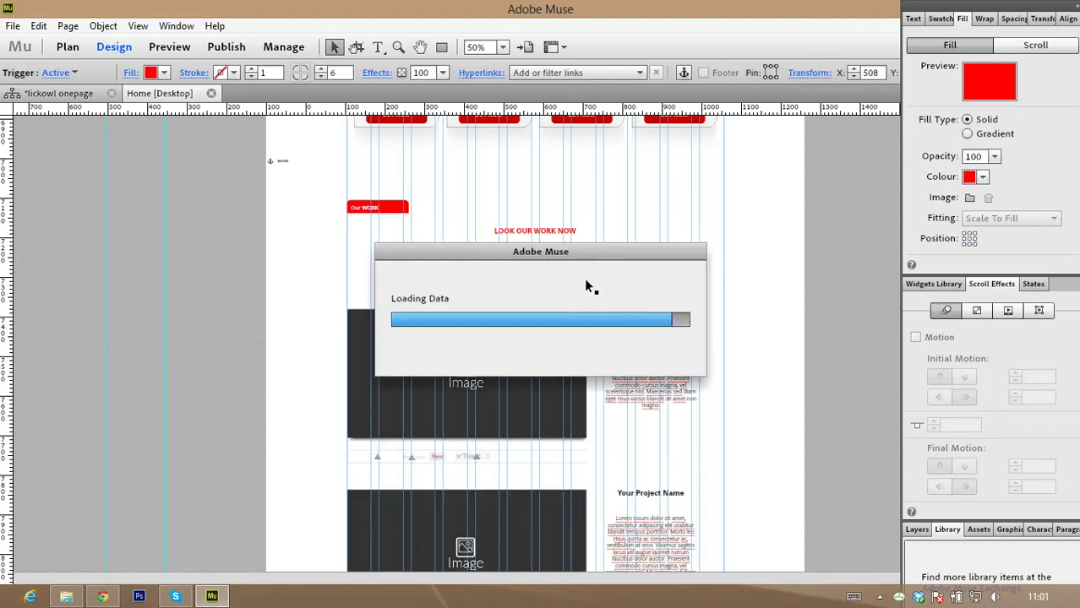
pyautogui.click(479, 288)
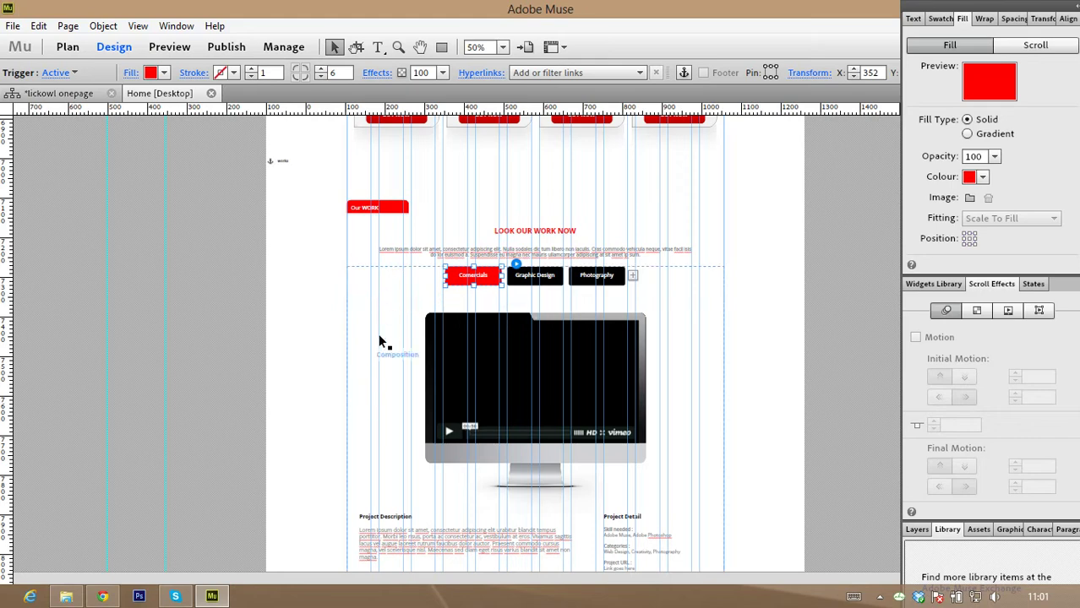
pyautogui.scroll(-3, 687, 299)
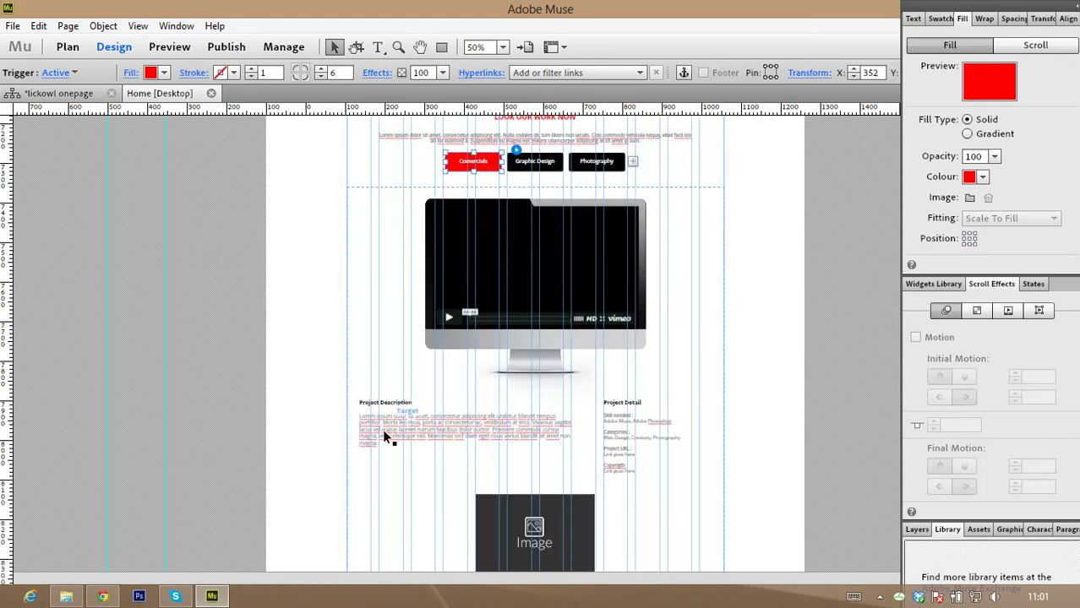
# - Check that the Commercials Vimeo widget's Video ID is 50522981, then select the rectangle behind it
pyautogui.click(554, 268)
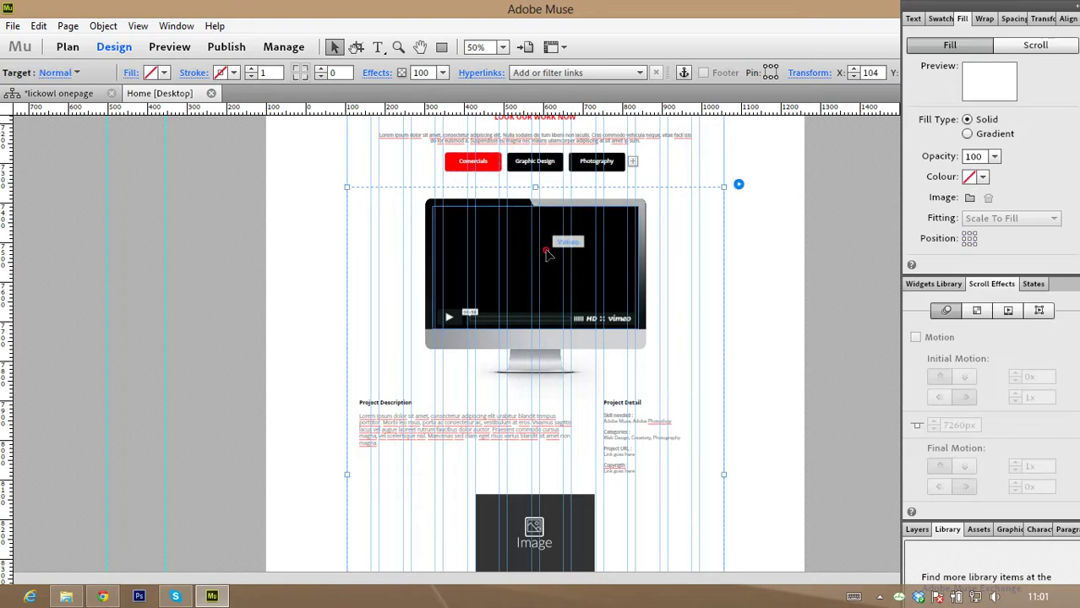
pyautogui.click(653, 205)
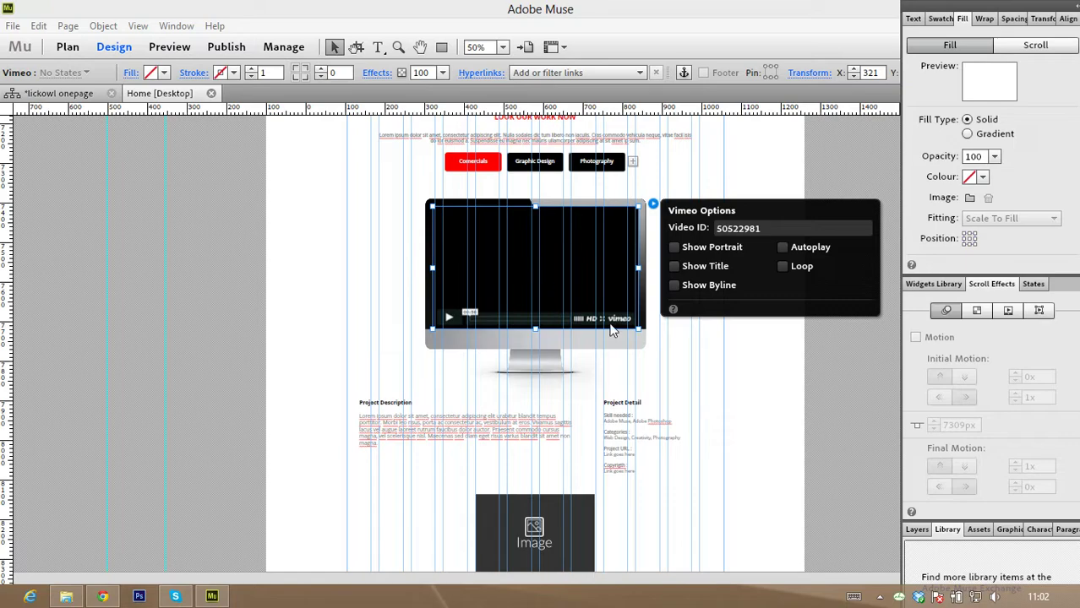
pyautogui.click(667, 363)
pyautogui.click(510, 258)
# - Drill into the project slideshow below the video to its thumbnail and open Slideshow Options
pyautogui.scroll(2, 507, 254)
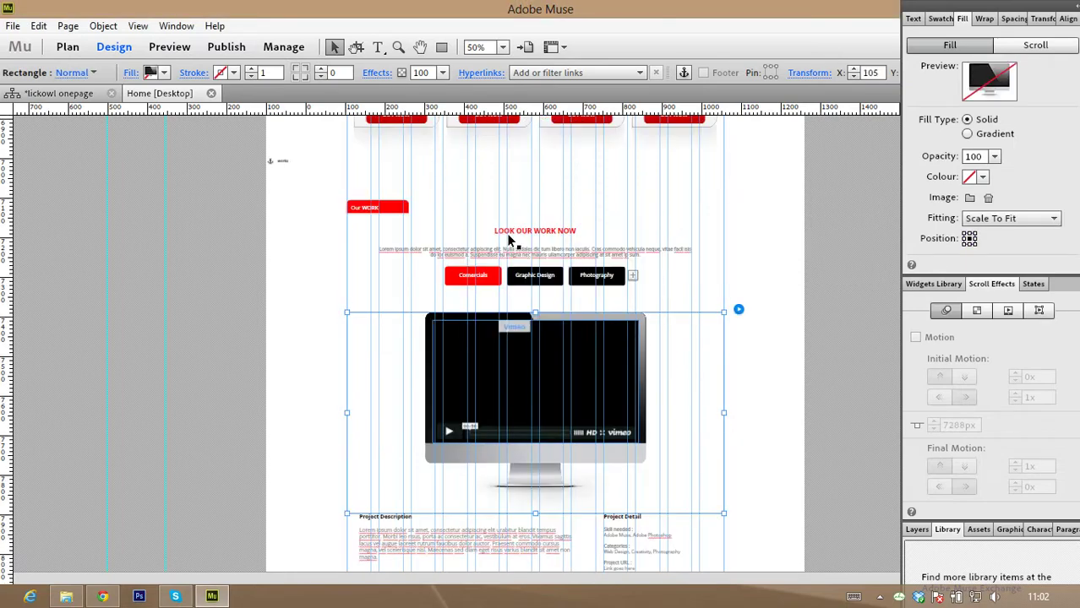
pyautogui.scroll(-4, 524, 262)
pyautogui.scroll(-3, 524, 341)
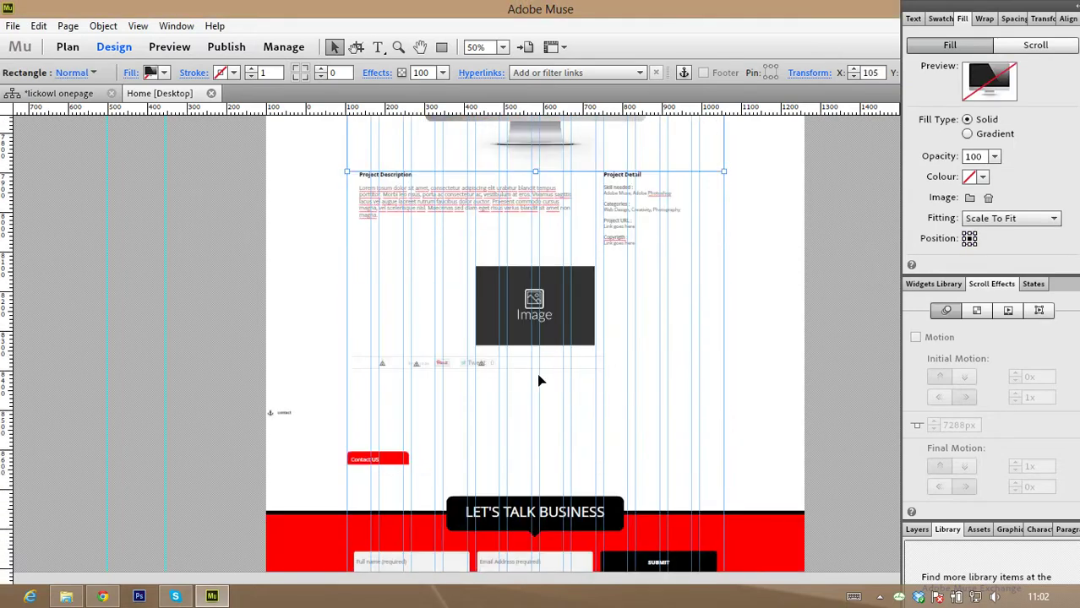
pyautogui.click(547, 287)
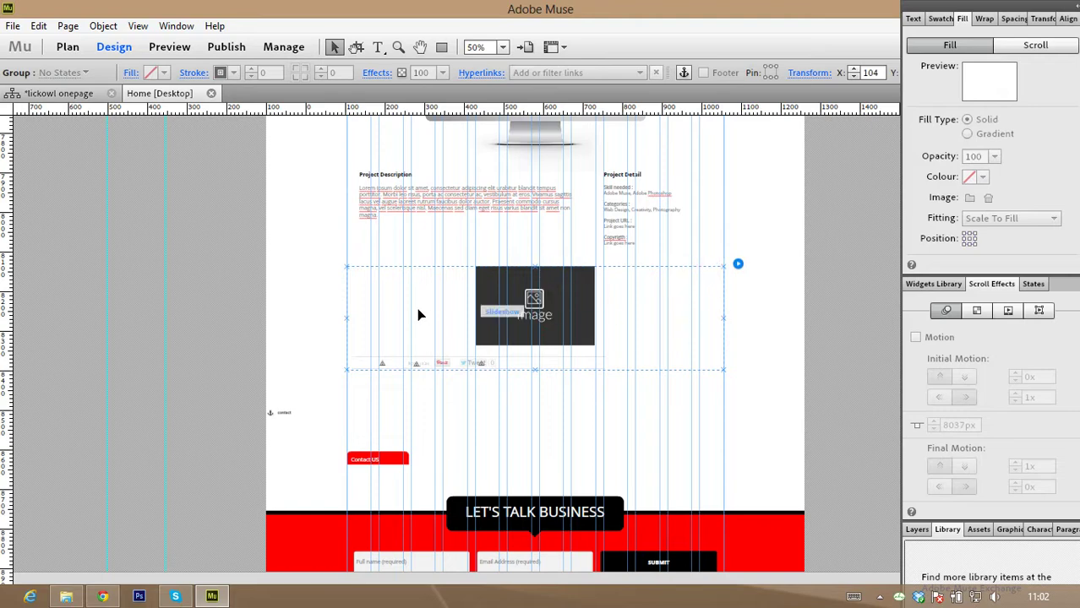
pyautogui.click(525, 295)
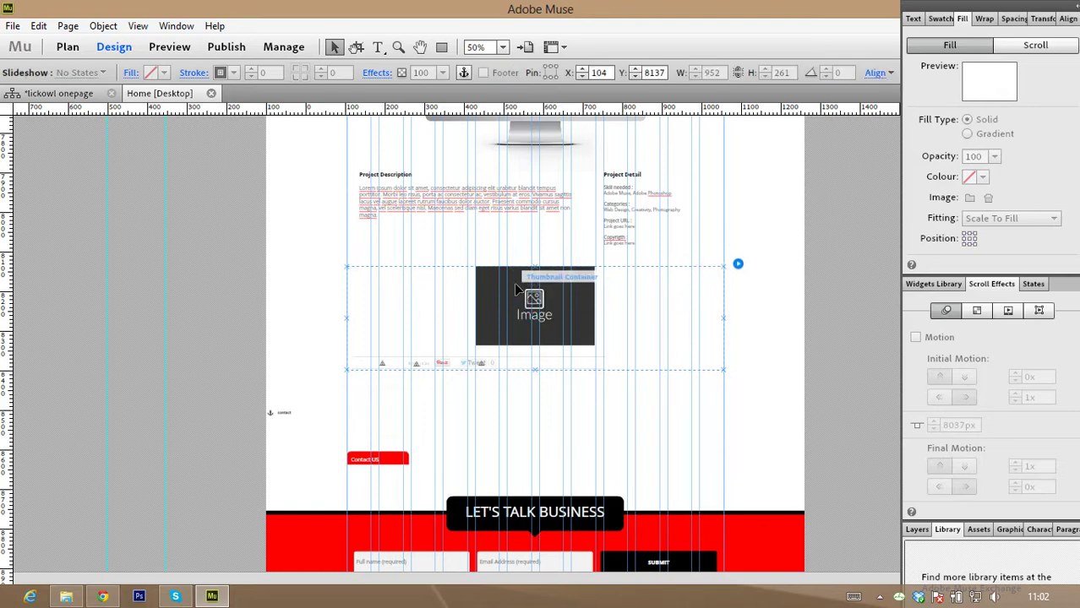
pyautogui.click(512, 276)
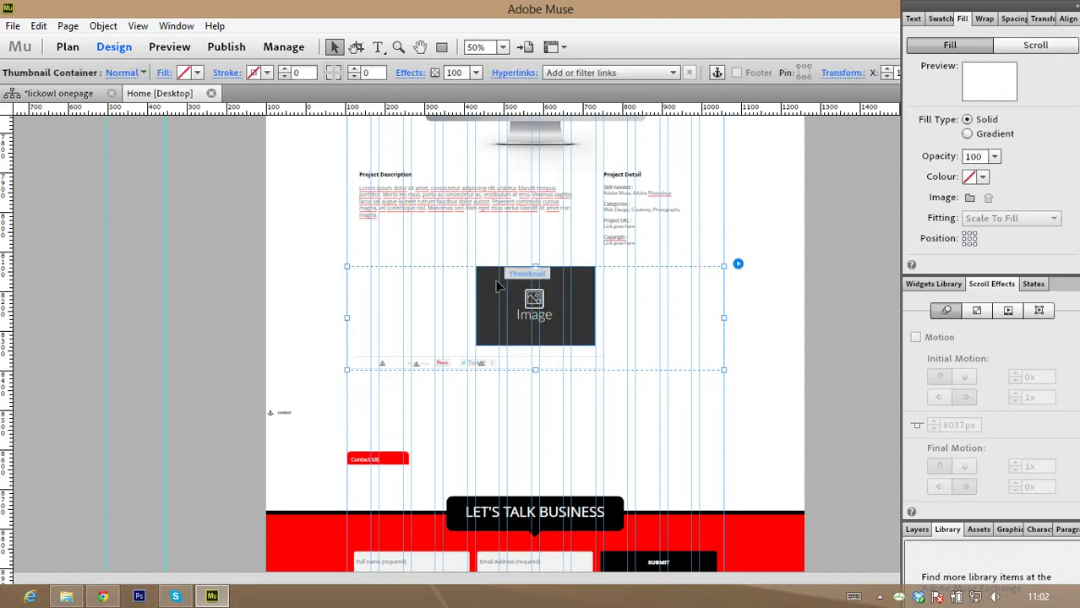
pyautogui.click(523, 279)
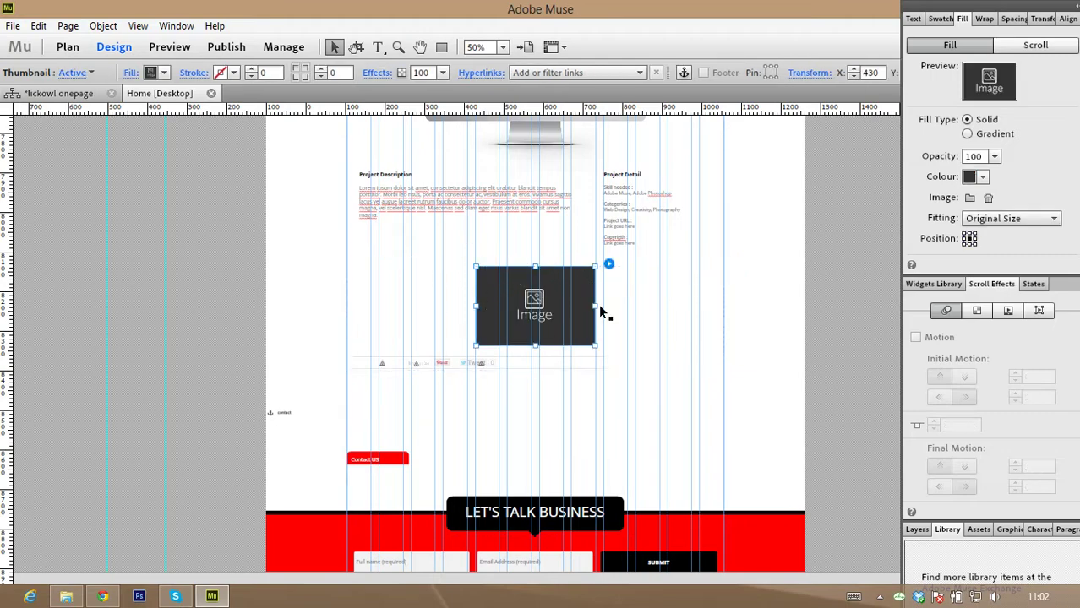
pyautogui.click(609, 265)
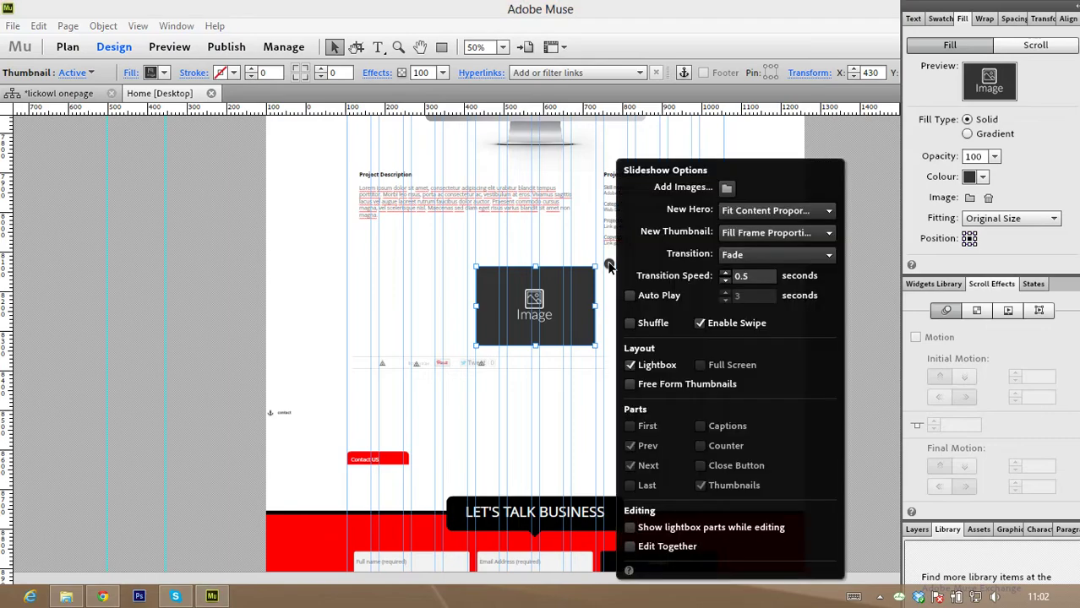
# - Add the beach photo to the slideshow, then close the options and deselect
pyautogui.click(727, 188)
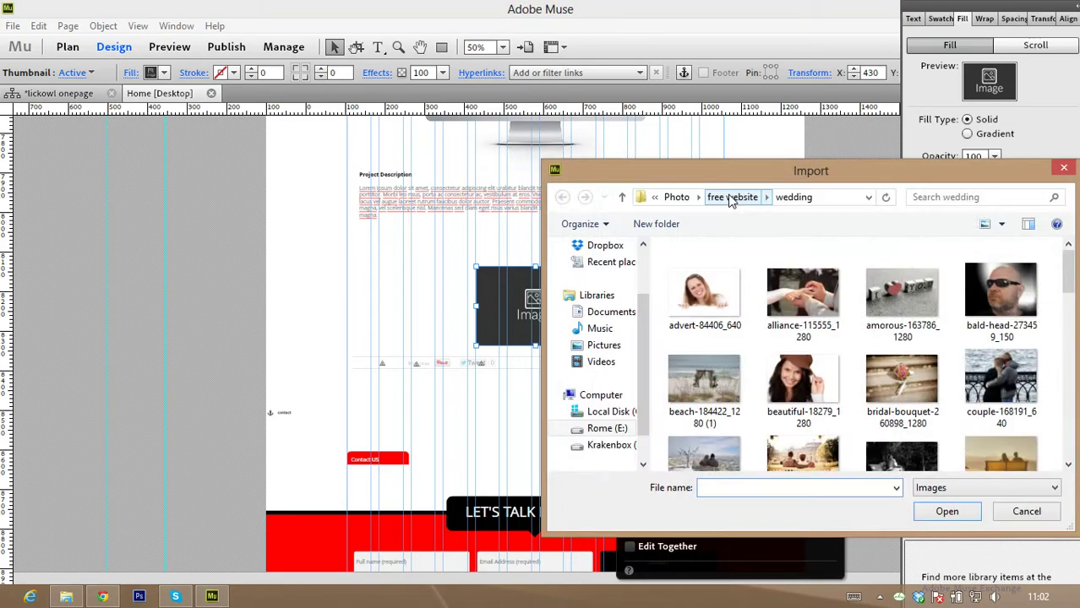
pyautogui.click(723, 407)
pyautogui.click(938, 512)
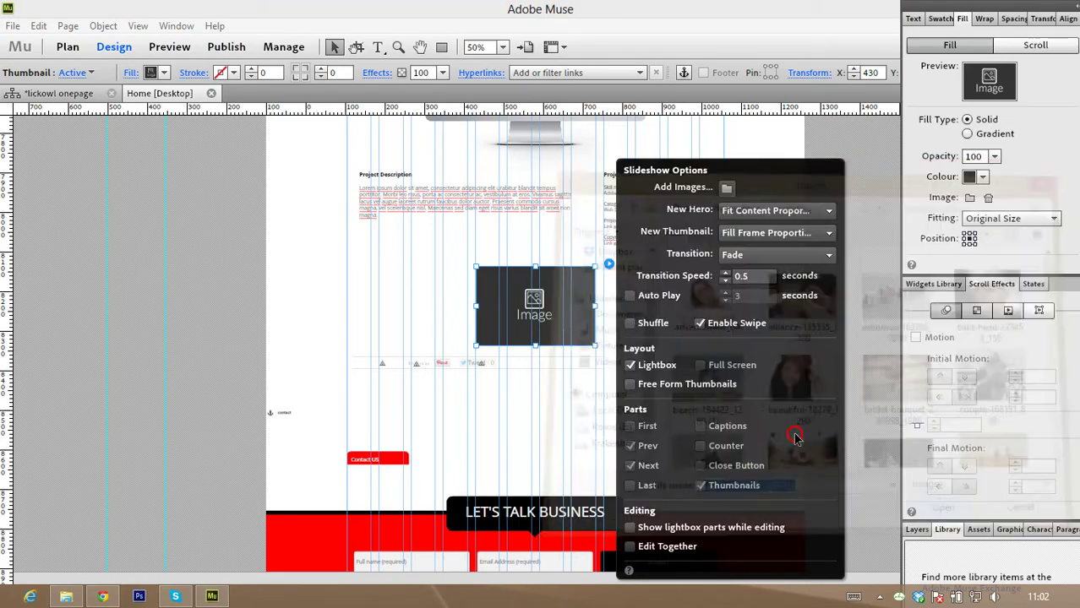
pyautogui.click(728, 189)
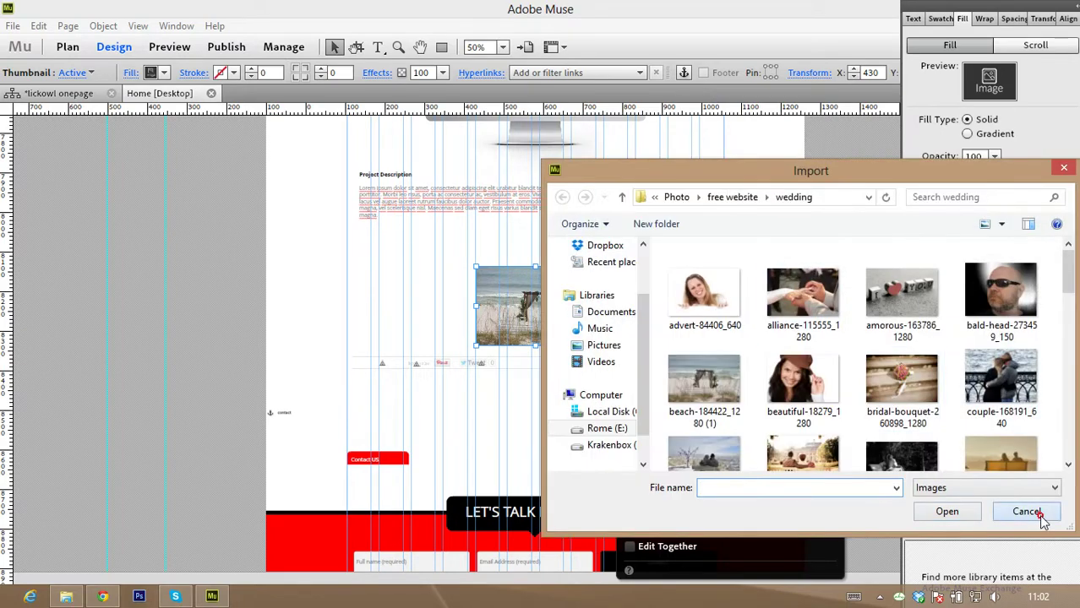
pyautogui.click(1024, 512)
pyautogui.press('Escape')
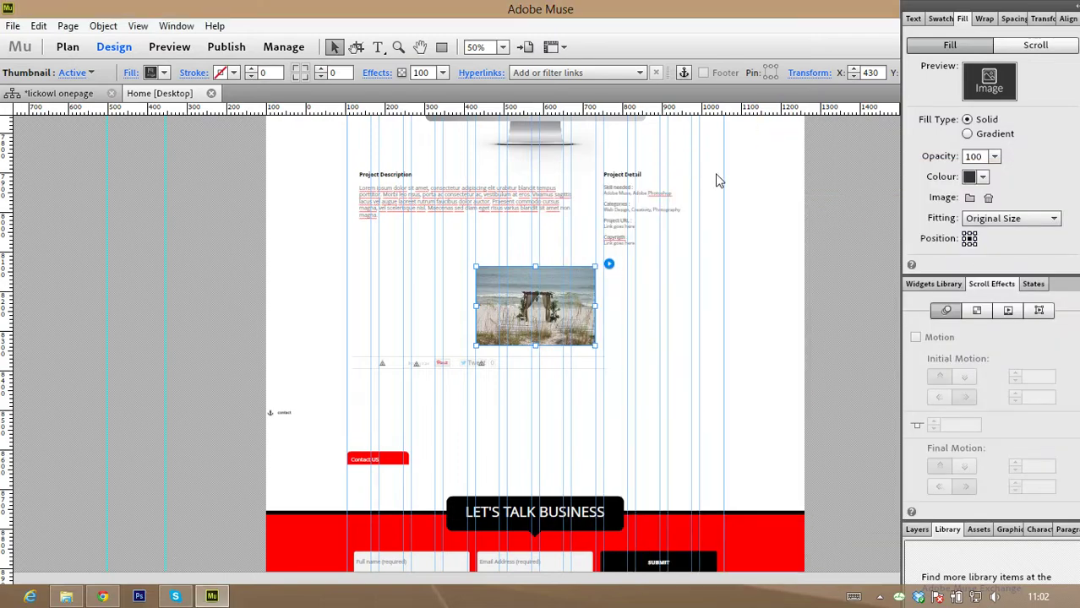
pyautogui.click(715, 173)
pyautogui.scroll(3, 718, 181)
pyautogui.scroll(2, 545, 164)
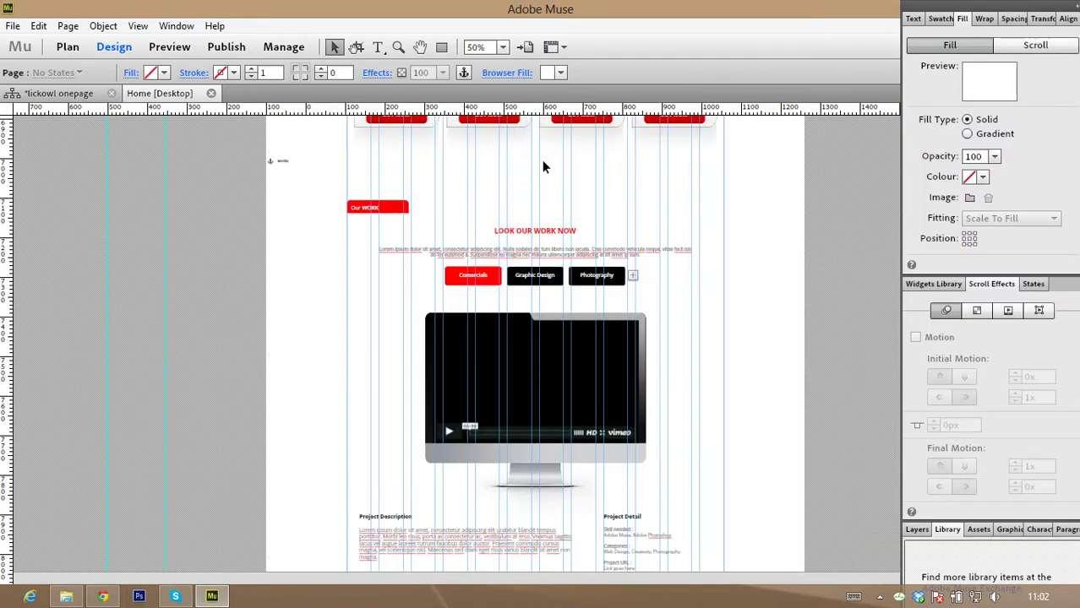
# - In the Graphic Design panel of the work section, select the first project image placeholder
pyautogui.click(551, 287)
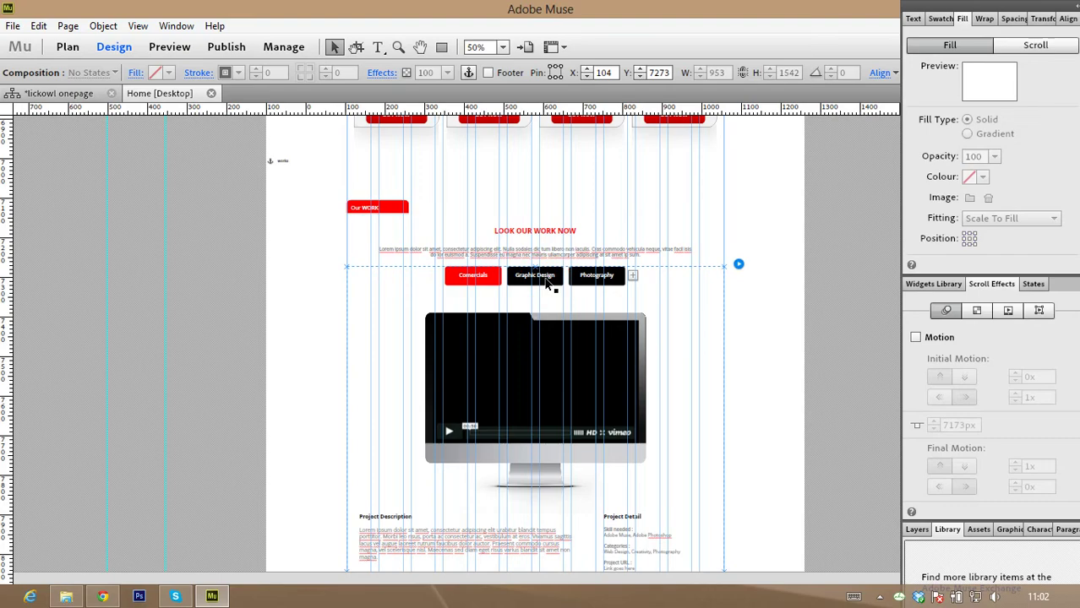
pyautogui.click(548, 286)
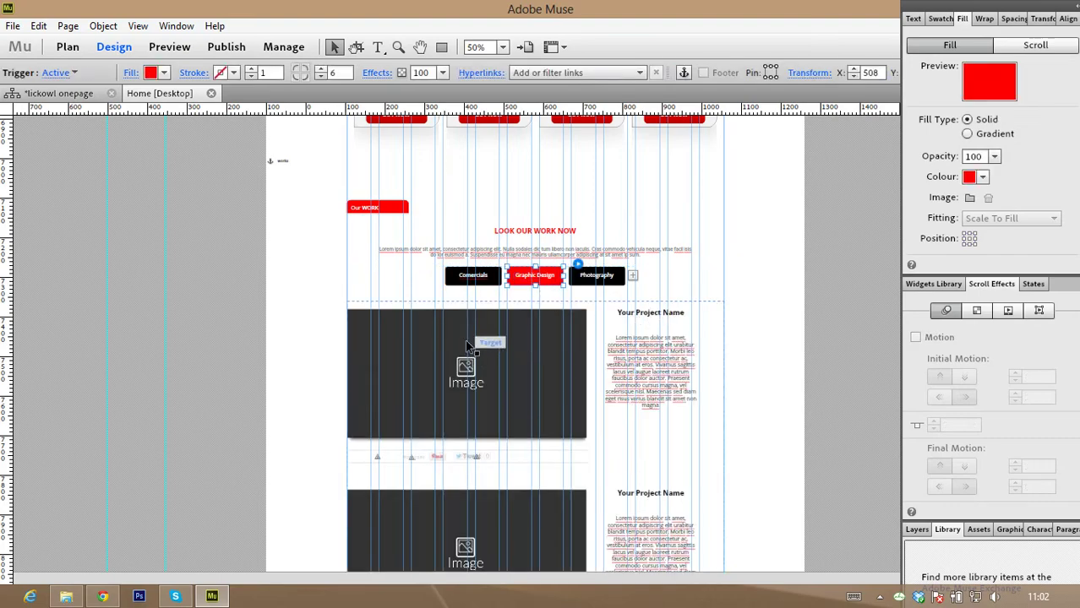
pyautogui.scroll(-2, 467, 346)
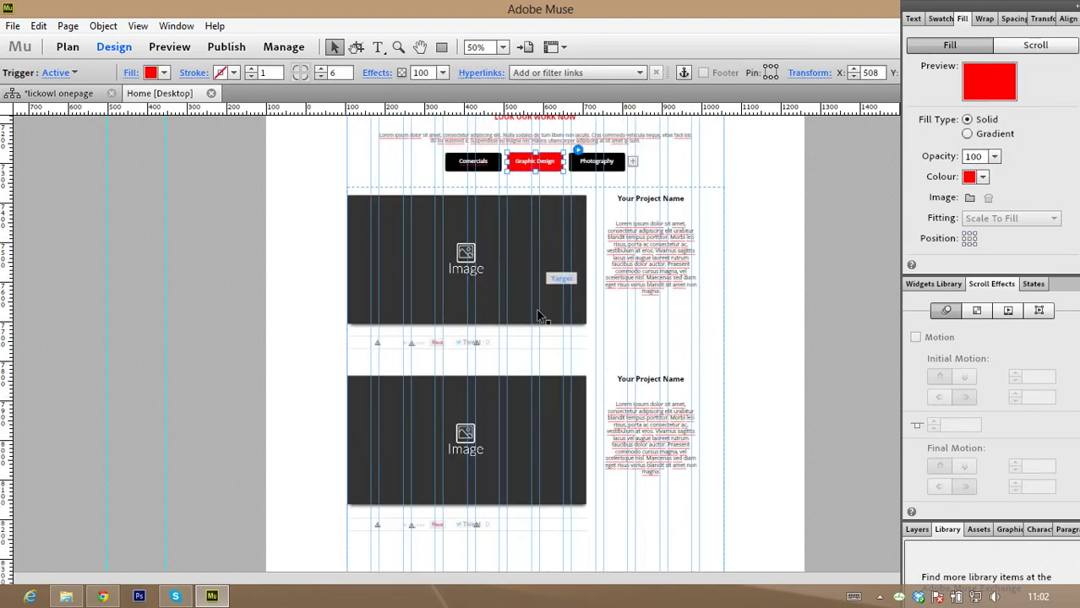
pyautogui.click(519, 236)
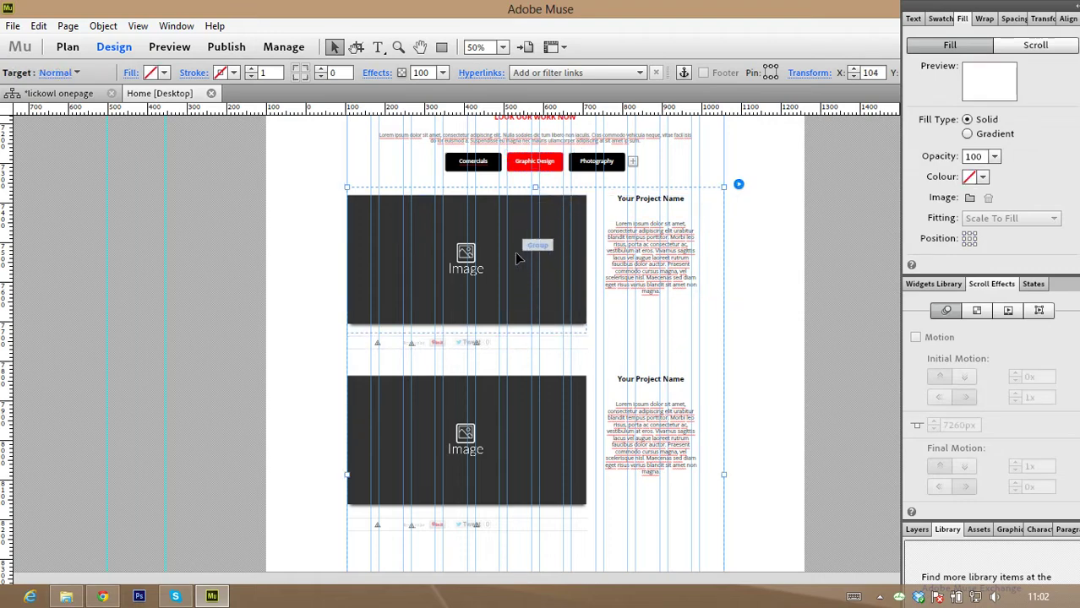
pyautogui.click(383, 207)
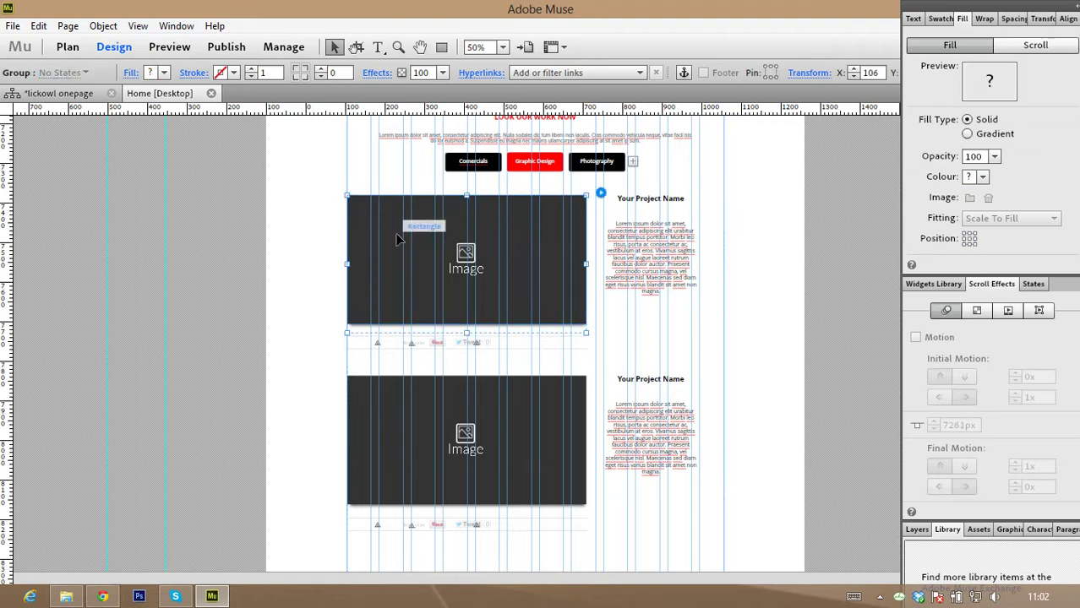
pyautogui.click(397, 236)
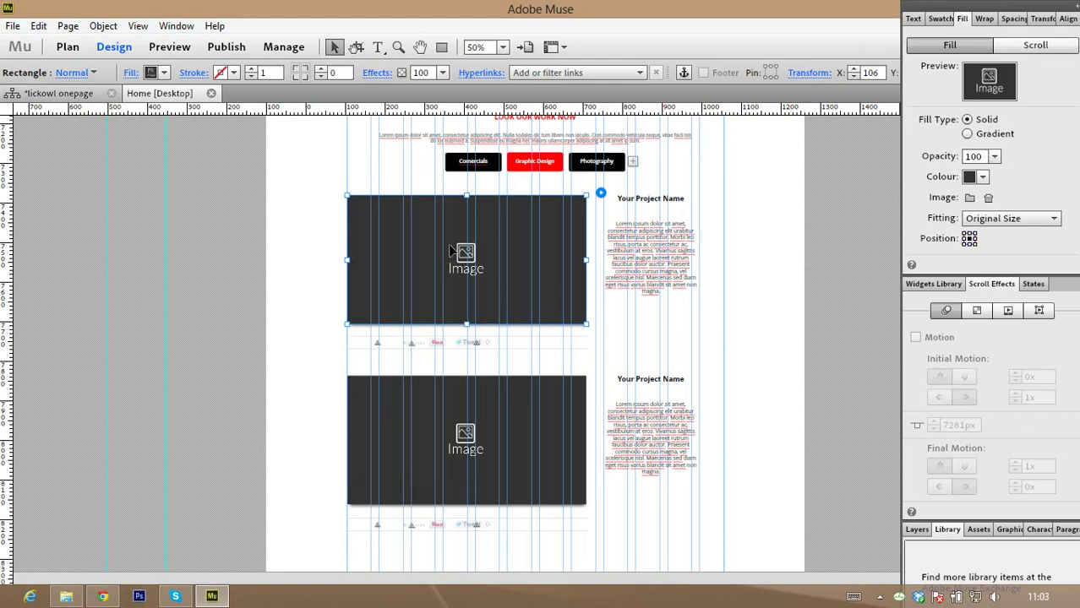
# - Fill the placeholder with the couple-168191_640 image, then show the Photography slideshow
pyautogui.click(133, 73)
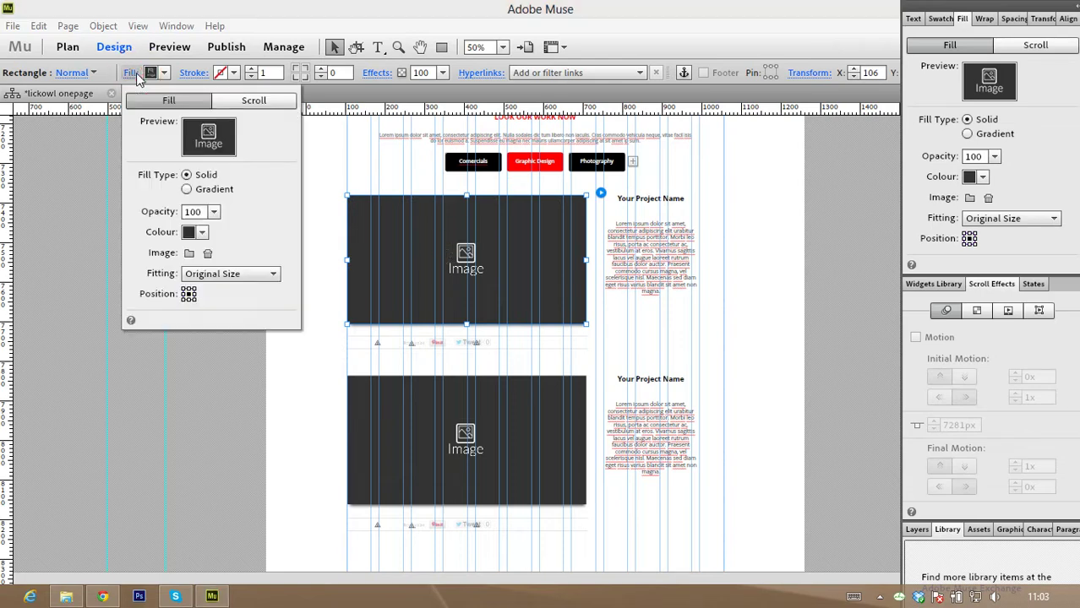
pyautogui.click(188, 252)
pyautogui.click(581, 309)
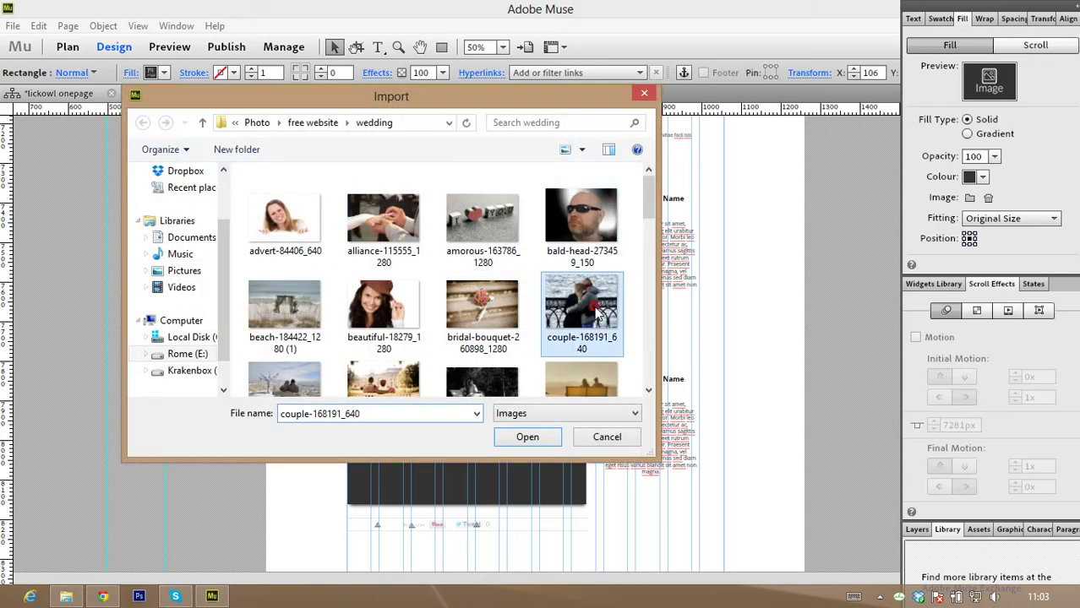
pyautogui.click(528, 437)
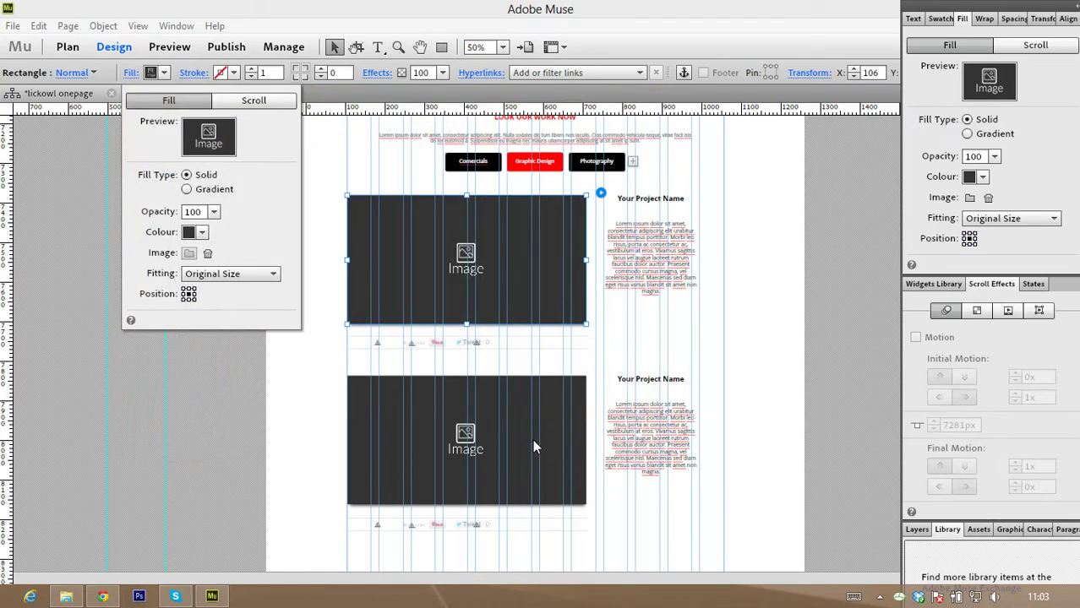
pyautogui.click(760, 197)
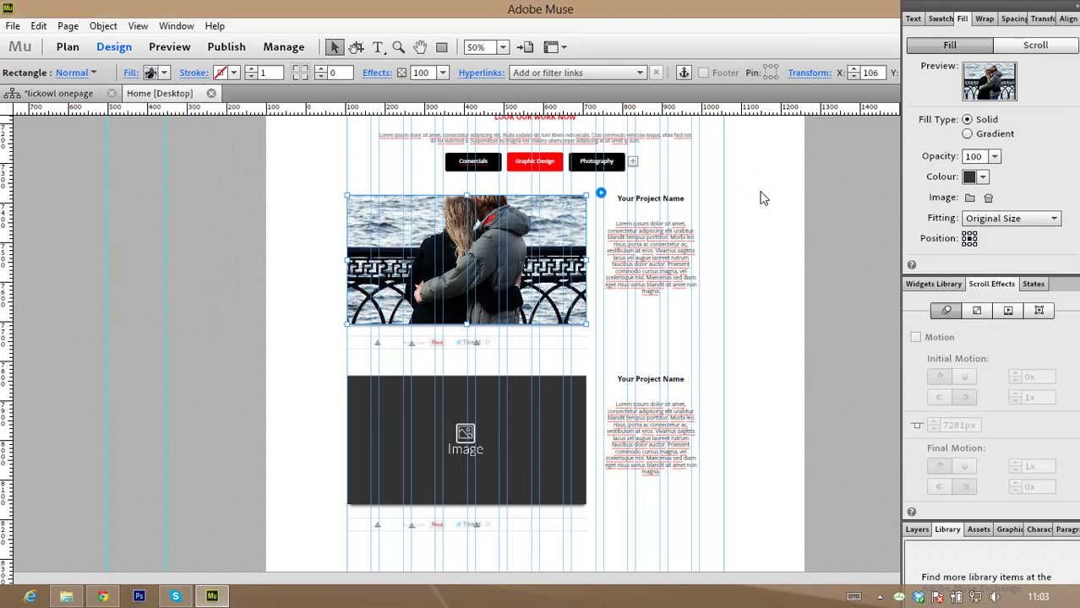
pyautogui.click(591, 167)
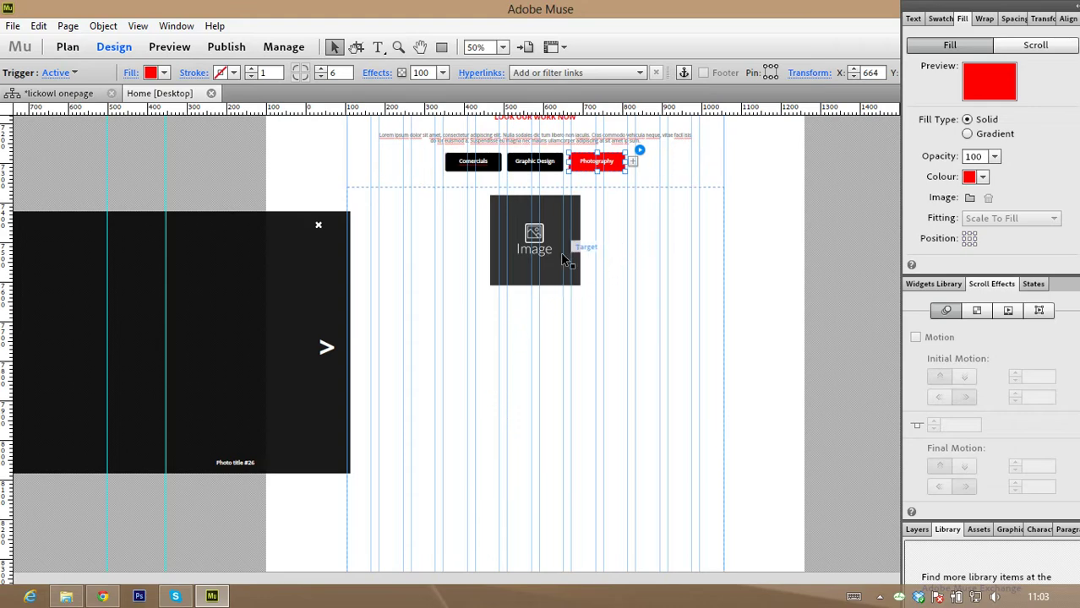
# - Select the Photography slideshow's thumbnail and bring up its Slideshow Options
pyautogui.click(517, 217)
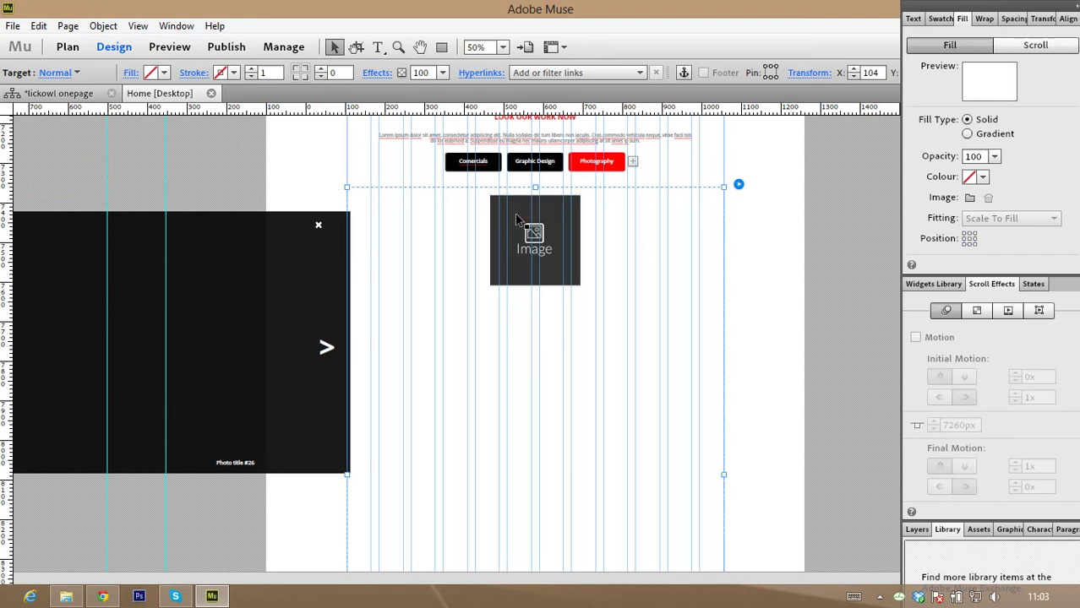
pyautogui.click(515, 214)
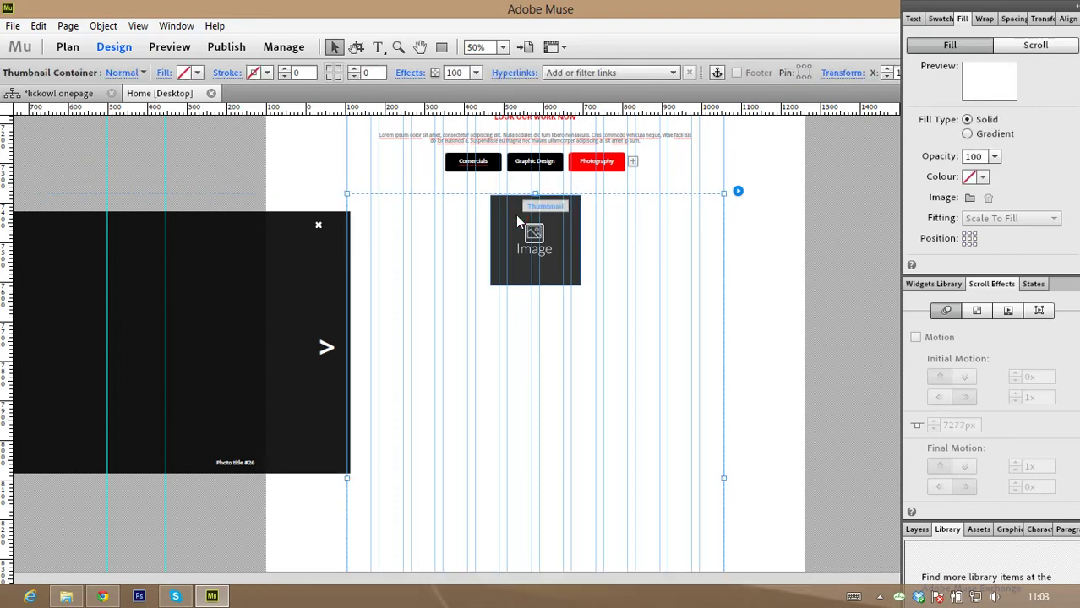
pyautogui.click(515, 215)
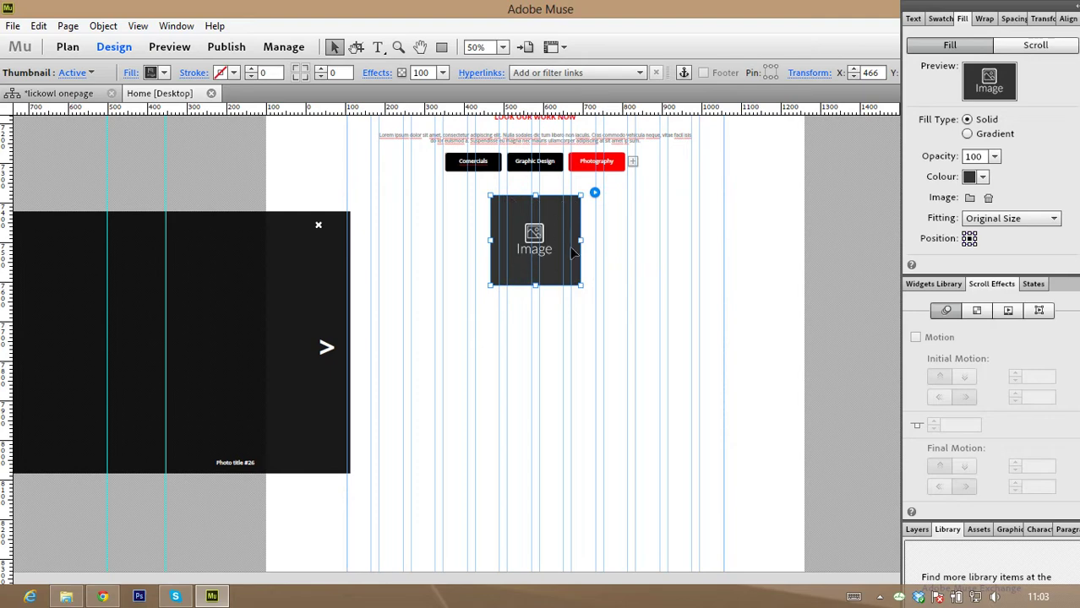
pyautogui.click(595, 194)
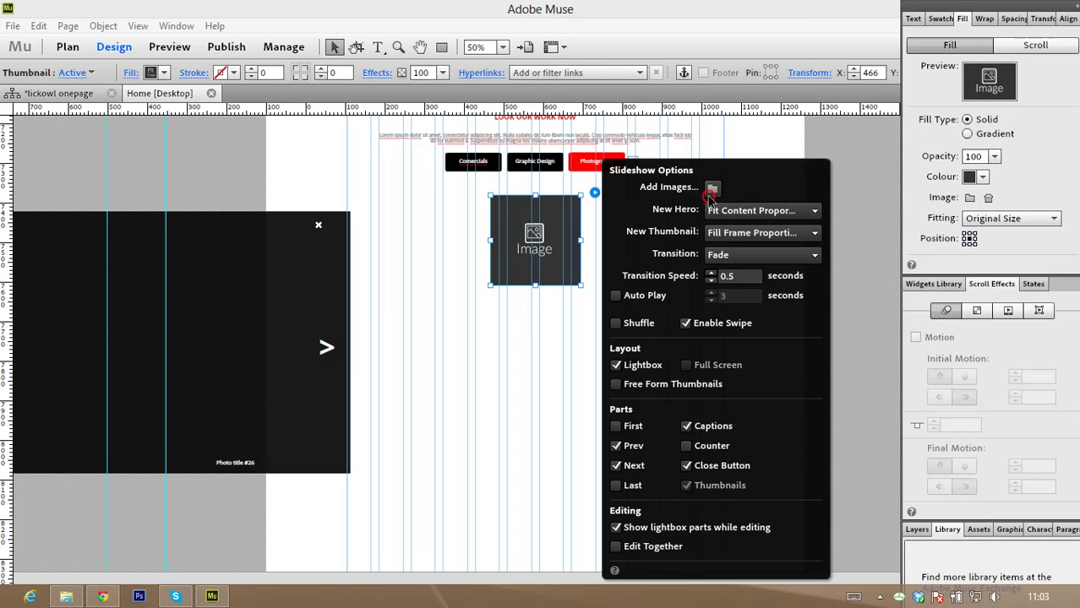
# - Add the hangar silhouette and 6H road photos from the free website folder to the slideshow
pyautogui.click(712, 189)
pyautogui.click(625, 198)
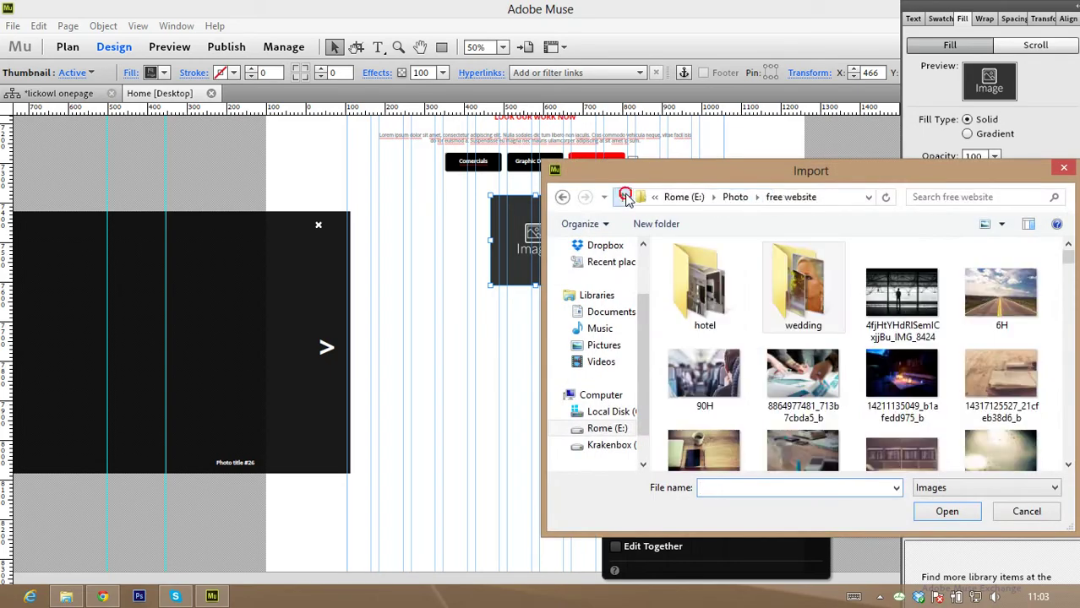
pyautogui.click(917, 306)
pyautogui.click(947, 510)
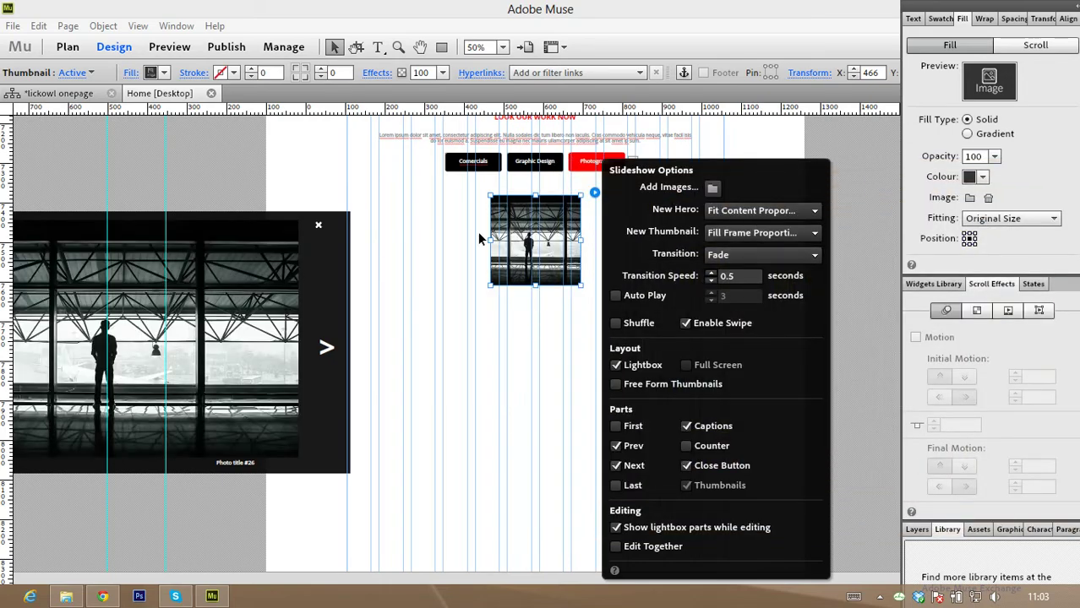
pyautogui.click(716, 189)
pyautogui.click(1002, 292)
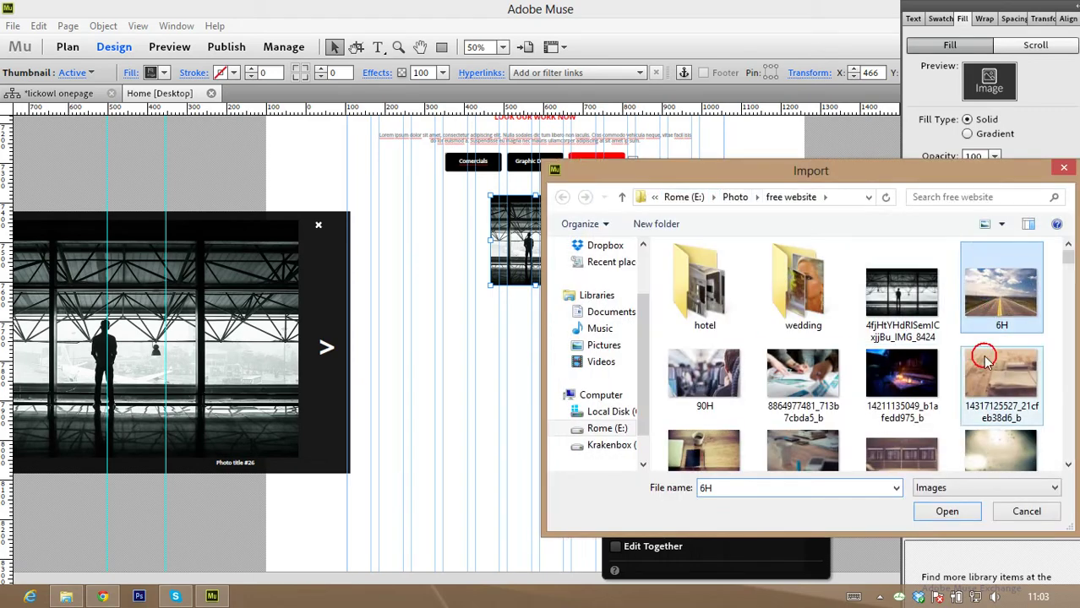
pyautogui.click(946, 511)
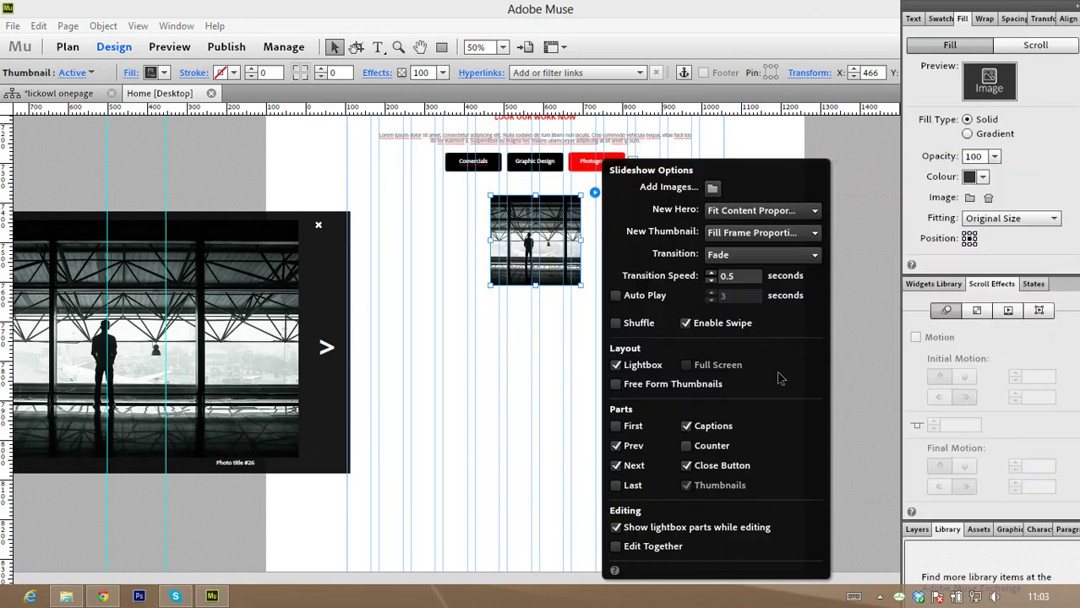
# - Add the two desk photos to the slideshow and close Slideshow Options
pyautogui.click(713, 188)
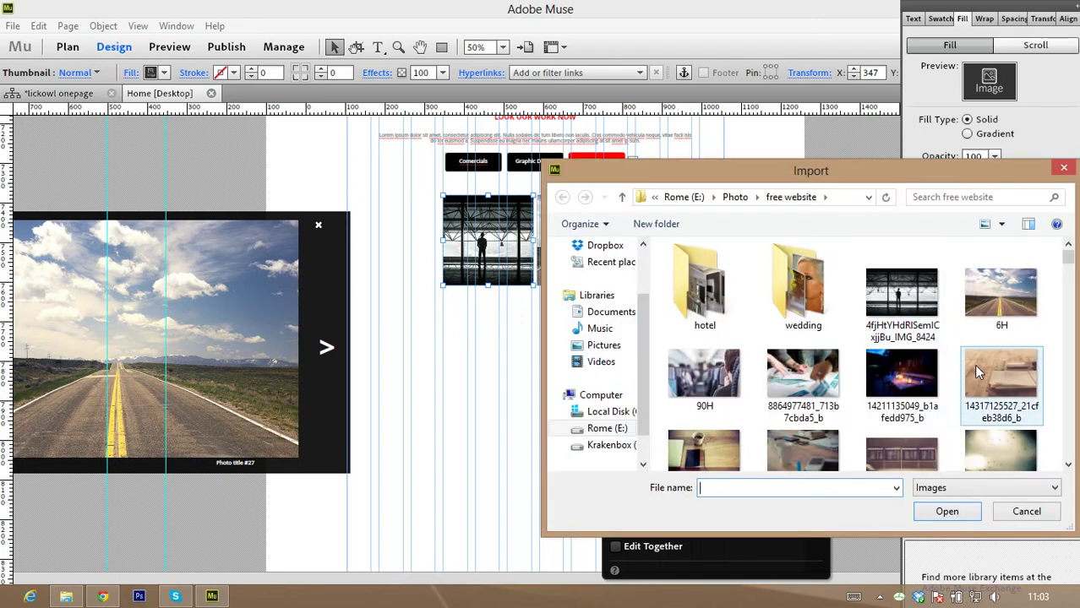
pyautogui.click(975, 372)
pyautogui.click(944, 510)
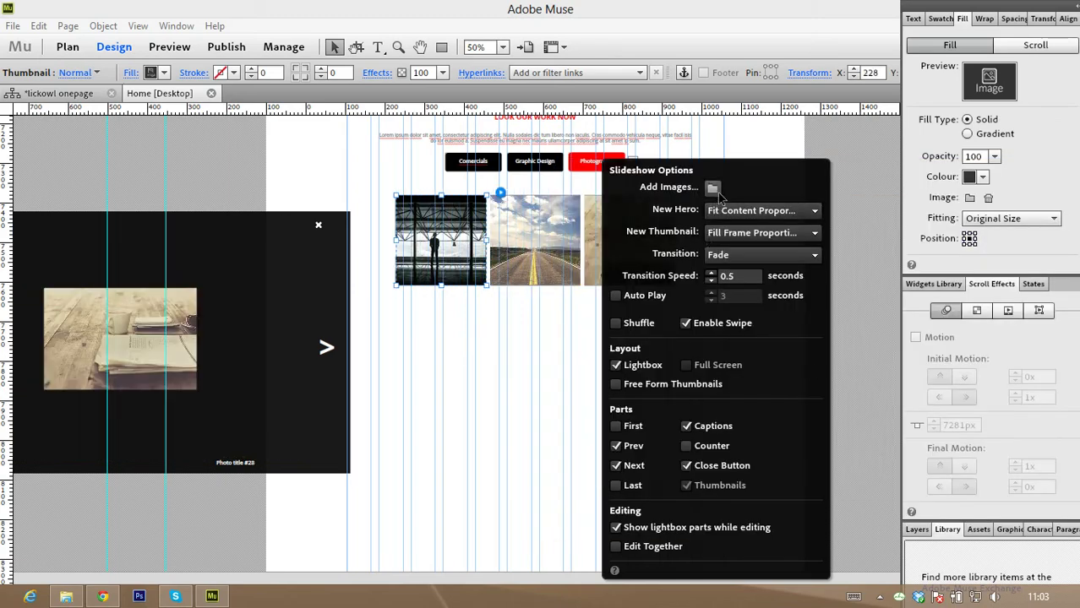
pyautogui.click(713, 188)
pyautogui.scroll(-1, 803, 397)
pyautogui.click(803, 422)
pyautogui.click(932, 516)
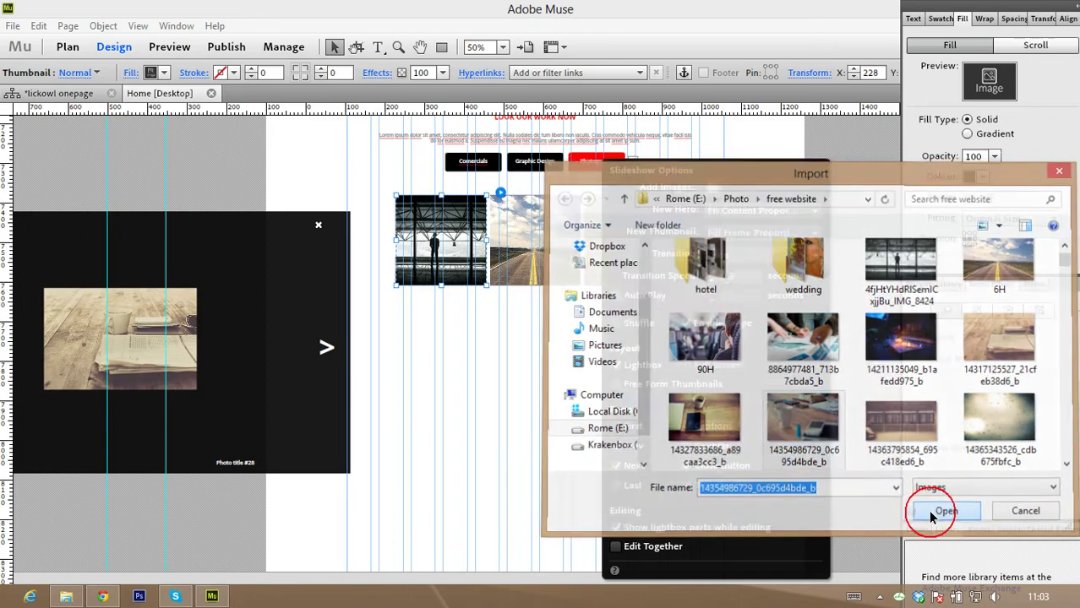
pyautogui.click(856, 196)
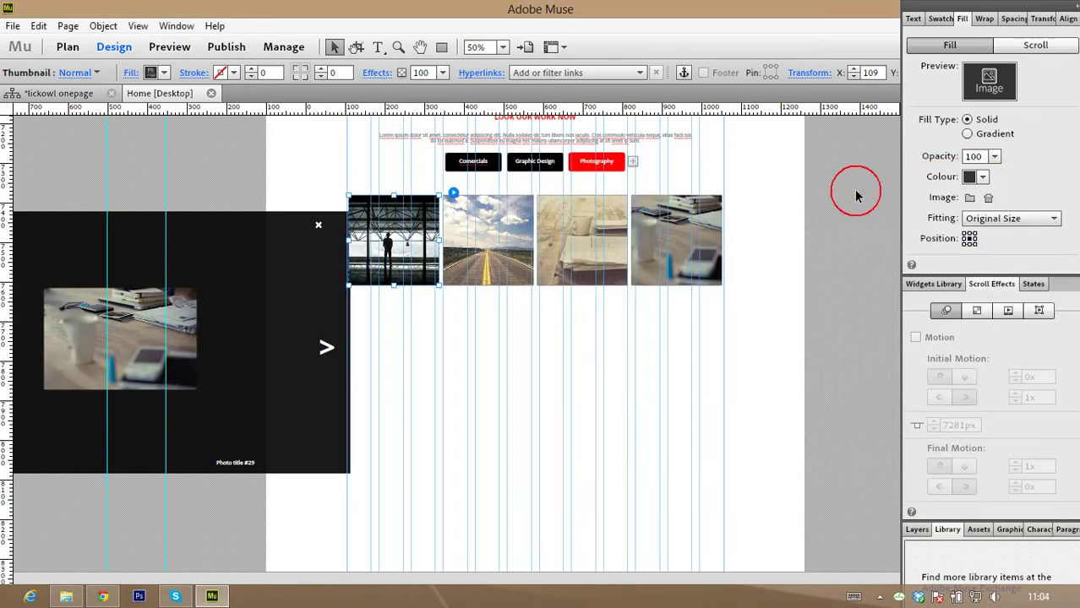
pyautogui.click(777, 227)
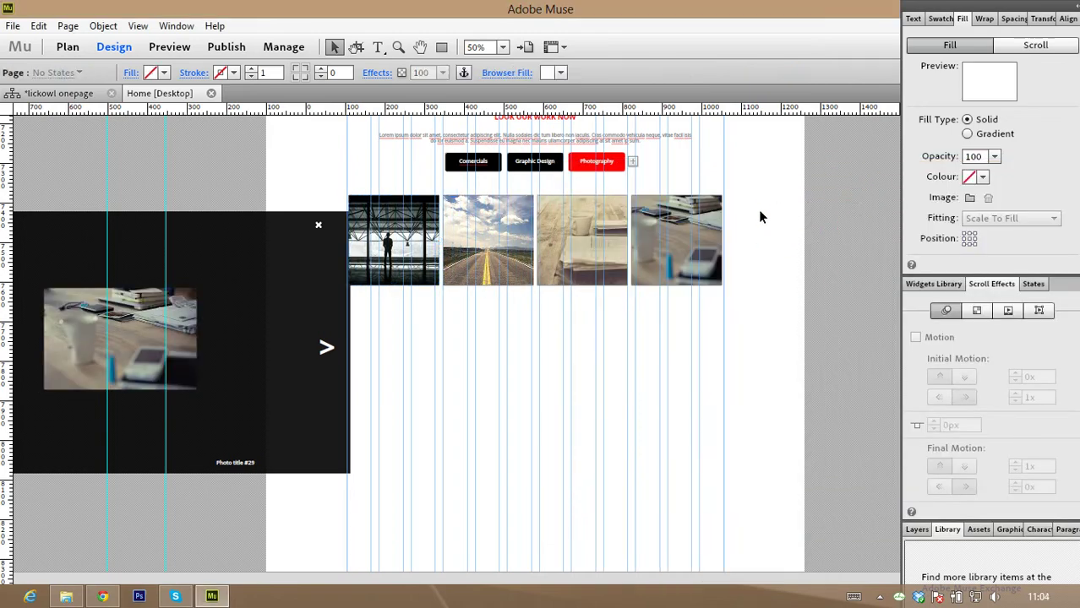
pyautogui.scroll(-2, 752, 194)
pyautogui.scroll(-4, 750, 189)
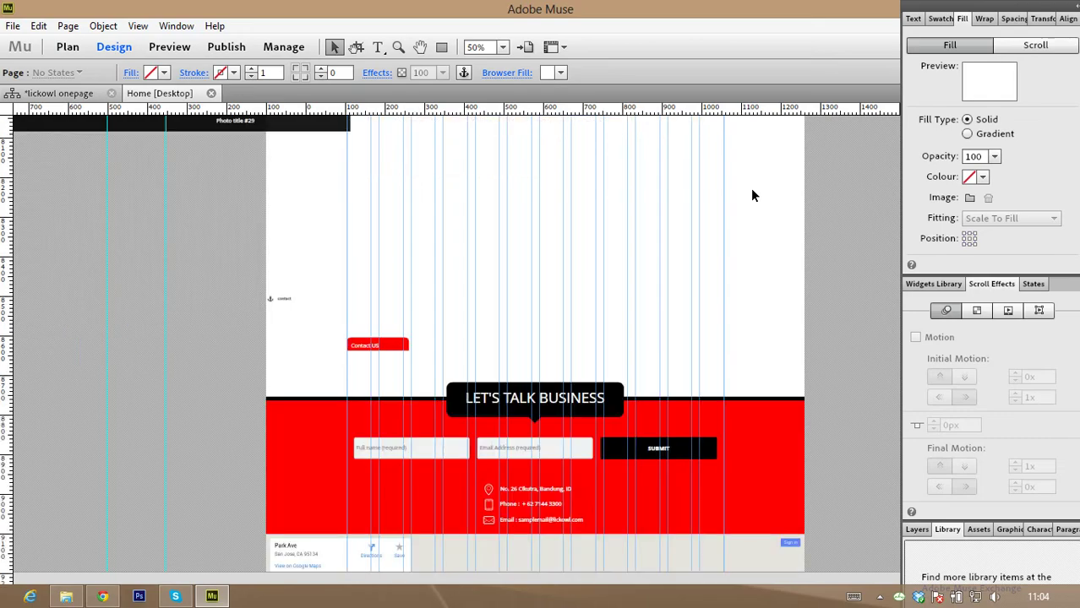
pyautogui.scroll(-3, 752, 190)
pyautogui.scroll(-1, 815, 205)
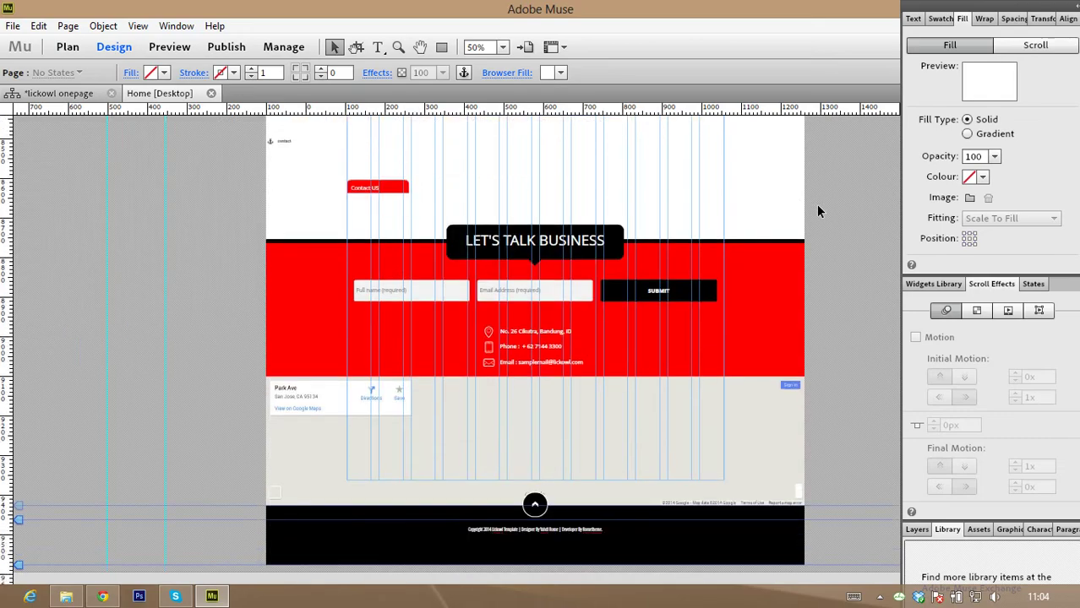
pyautogui.scroll(3, 786, 186)
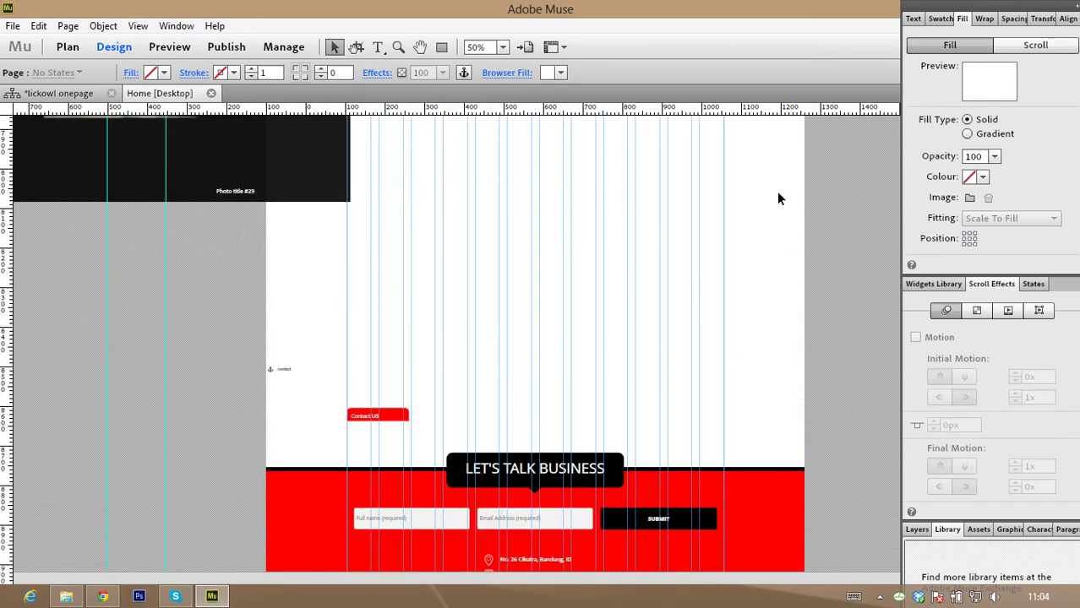
pyautogui.scroll(5, 778, 195)
pyautogui.scroll(1, 784, 236)
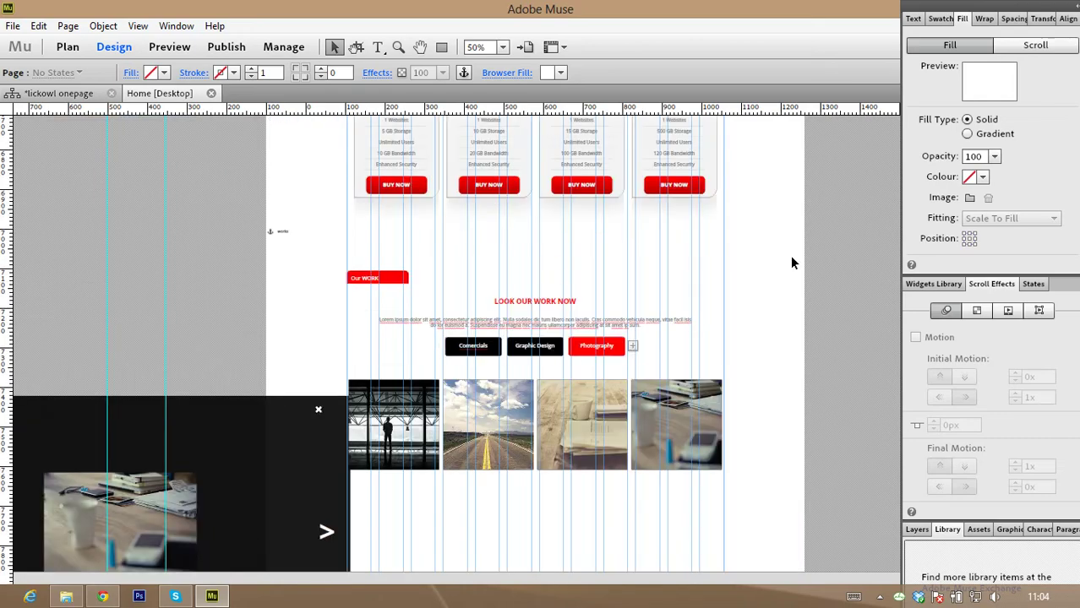